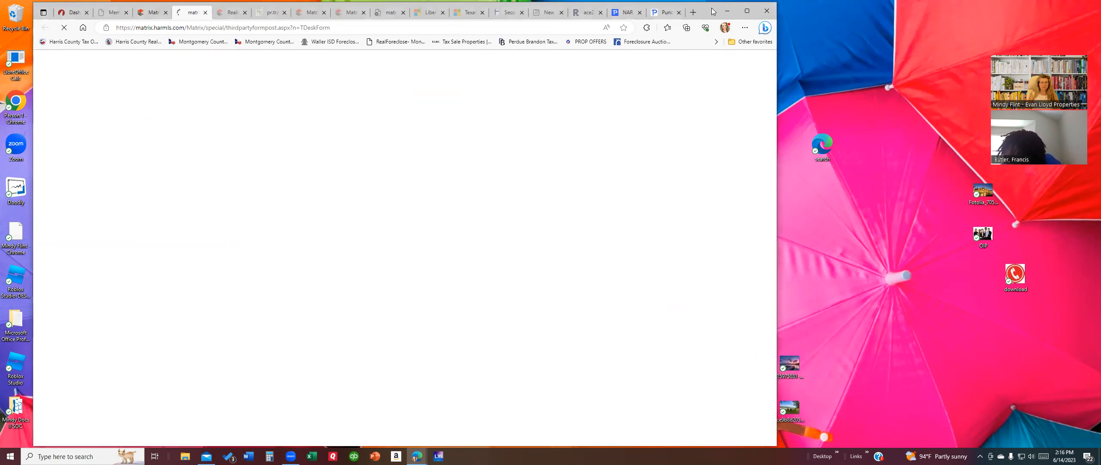
Step: Dismiss the emergency maintenance notice and toggle from Broker back to the Agent Dashboard
left_click_drag(712, 12, 887, 25)
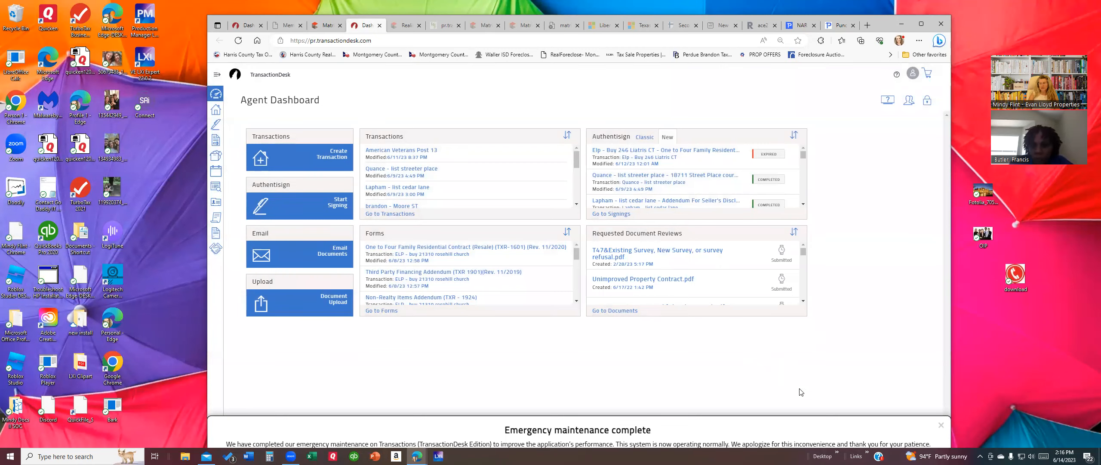
left_click(941, 425)
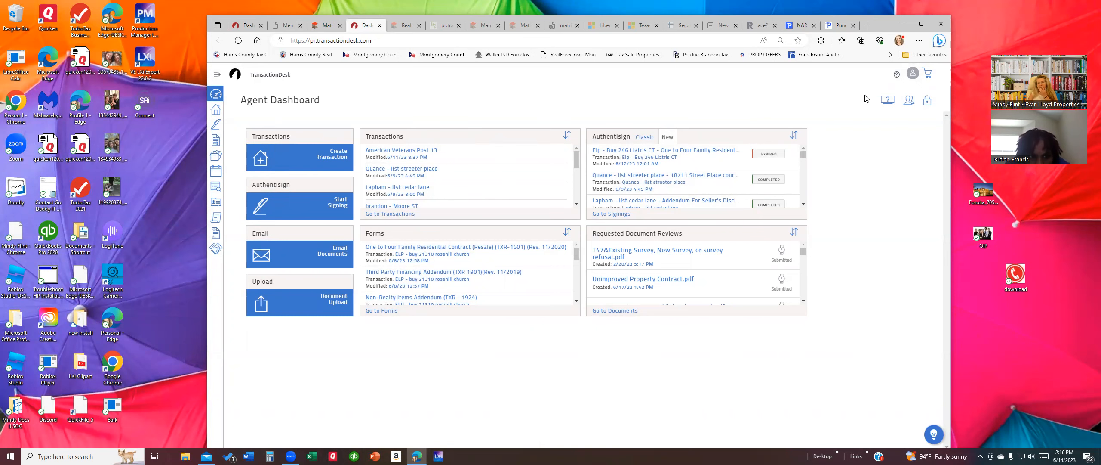
left_click(912, 102)
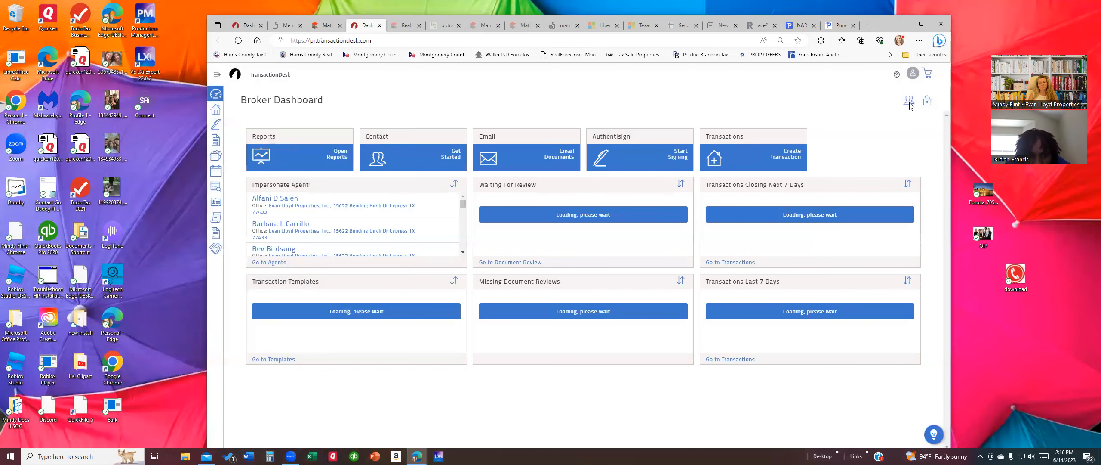
left_click(909, 101)
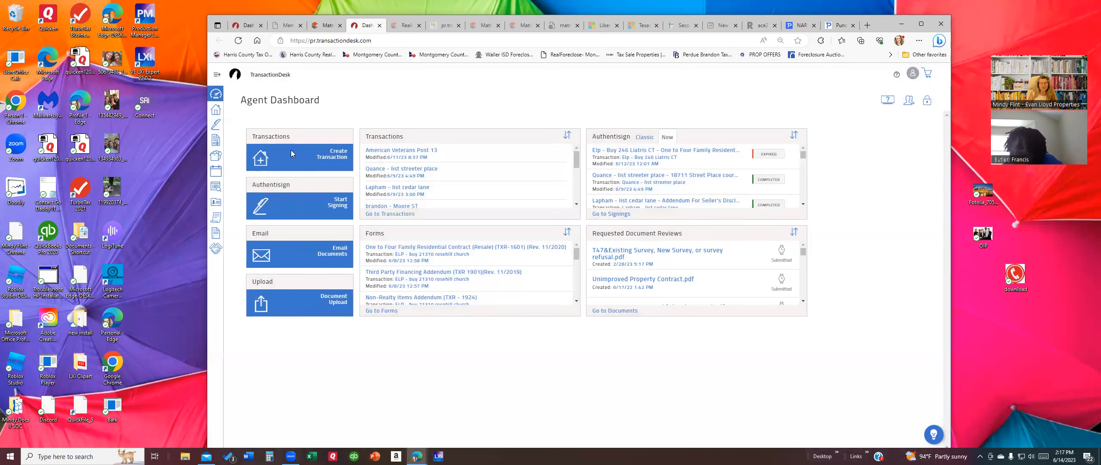
Step: Close the five unneeded browser tabs and cancel the new transaction for now
left_click(338, 156)
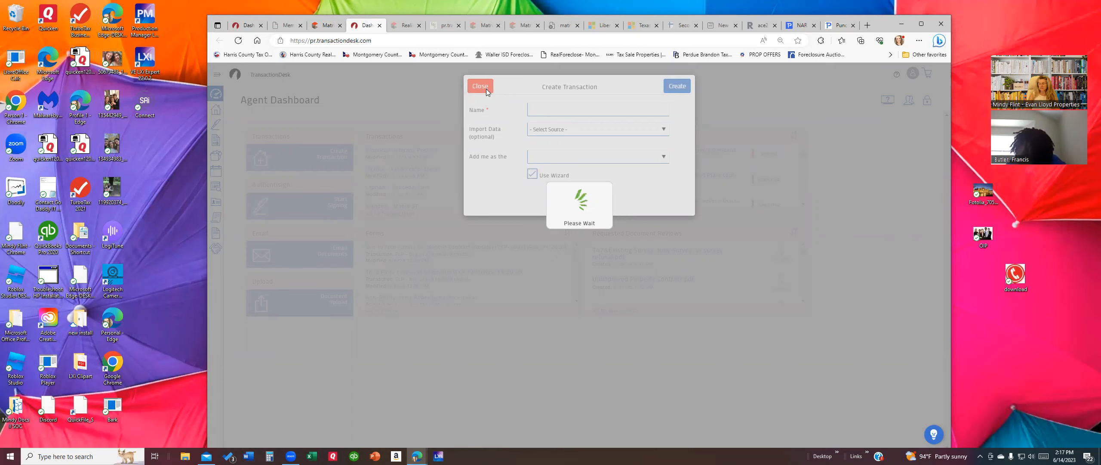
left_click(526, 26)
left_click(538, 26)
left_click(538, 25)
left_click(537, 26)
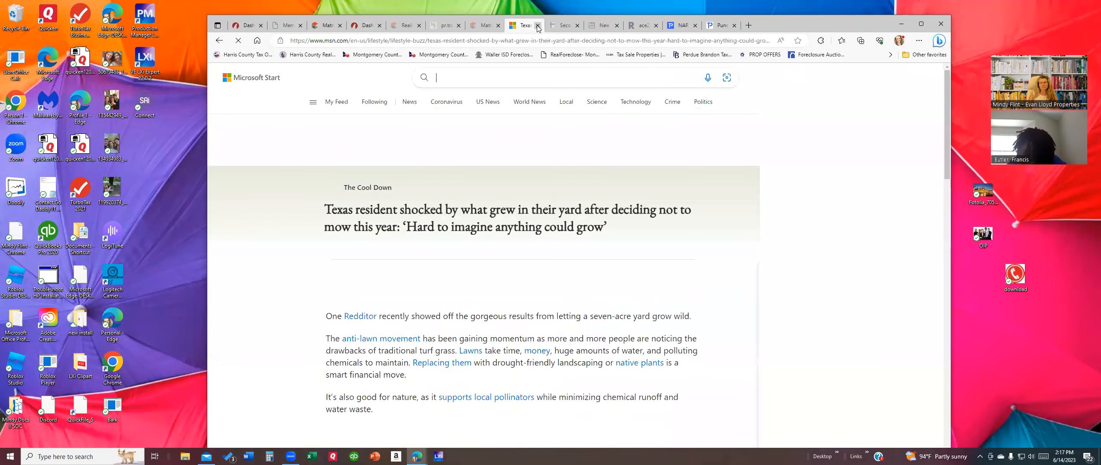
left_click(538, 26)
left_click(538, 26)
left_click(538, 26)
left_click(538, 26)
left_click(538, 26)
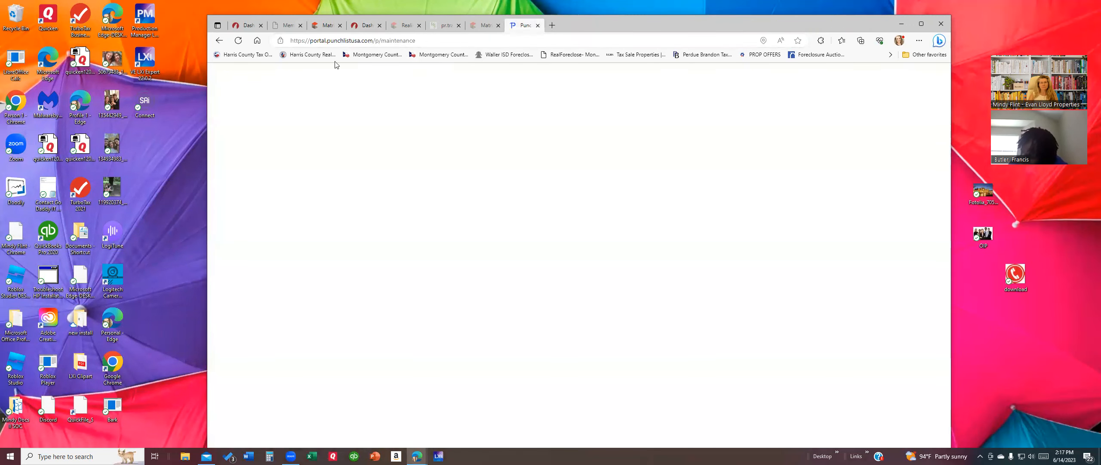
left_click(503, 25)
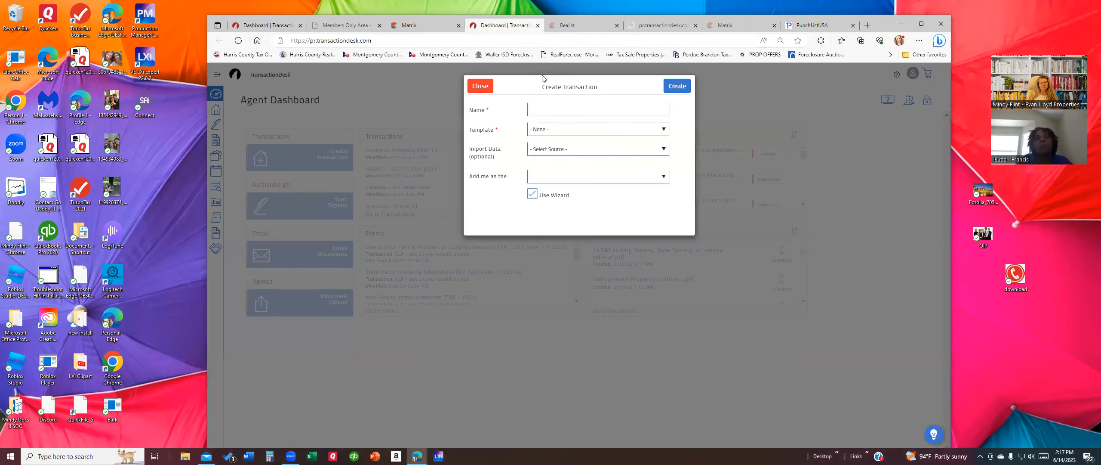
left_click(480, 85)
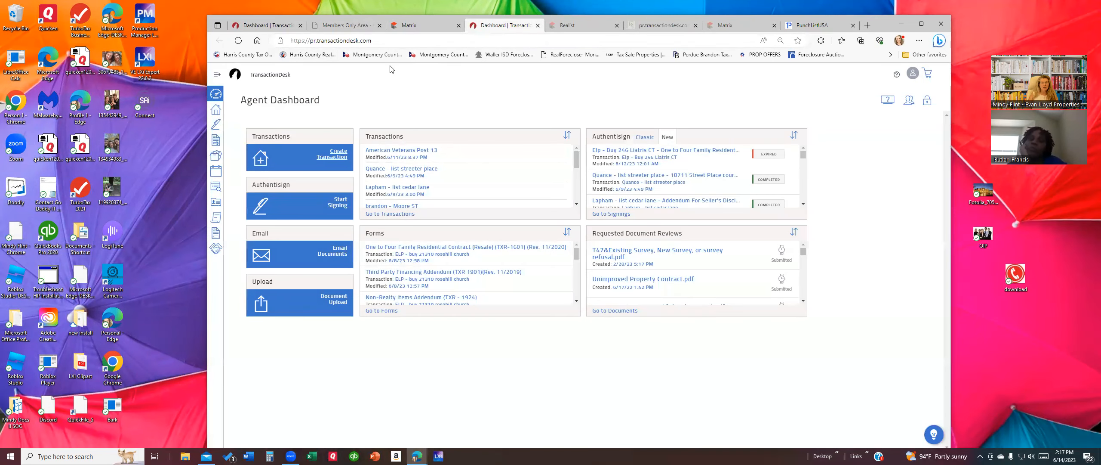
Step: Move the Realist tab along the tab row and switch to the HAR Matrix page
left_click_drag(583, 24, 678, 35)
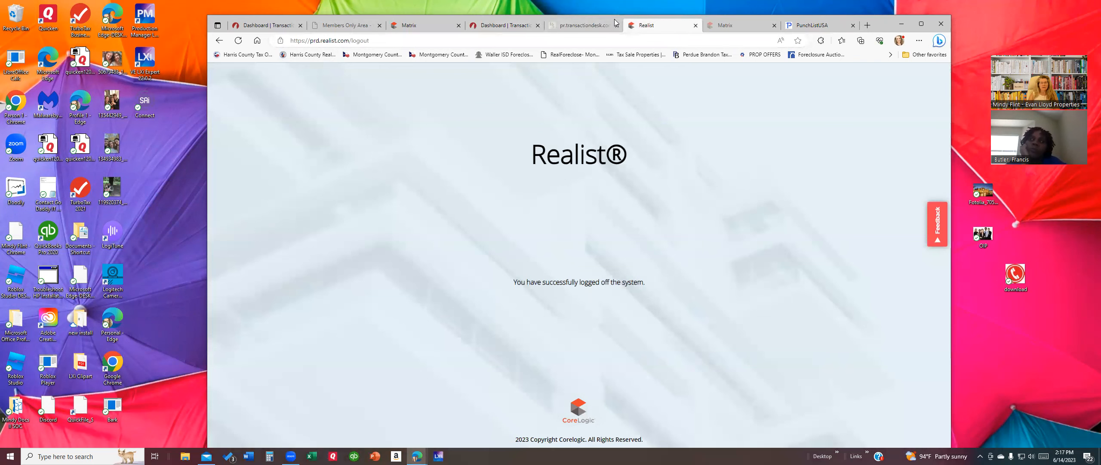
left_click_drag(615, 20, 536, 56)
left_click(339, 61)
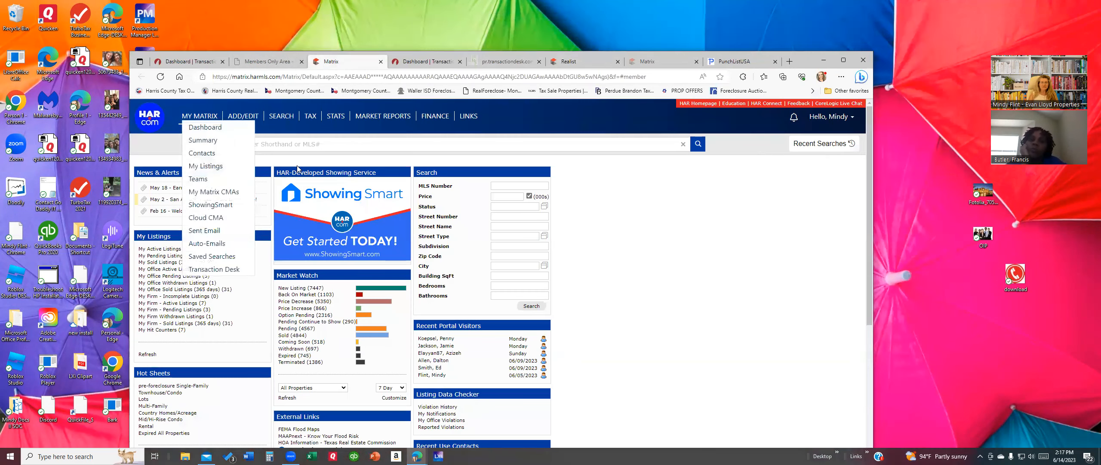
Step: Open the Quick Rental search form from the Search menu, clearing a stray entry
mouse_move(281, 116)
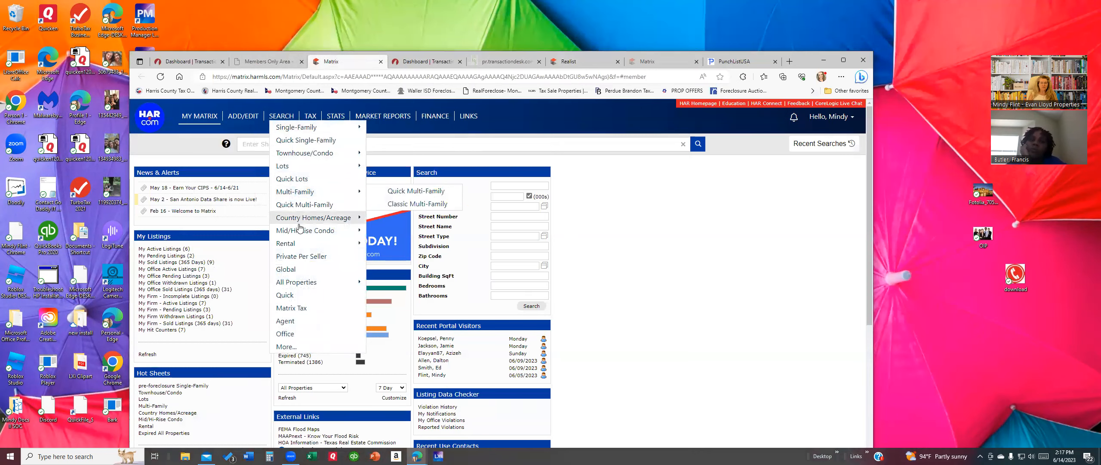
mouse_move(301, 243)
left_click(392, 242)
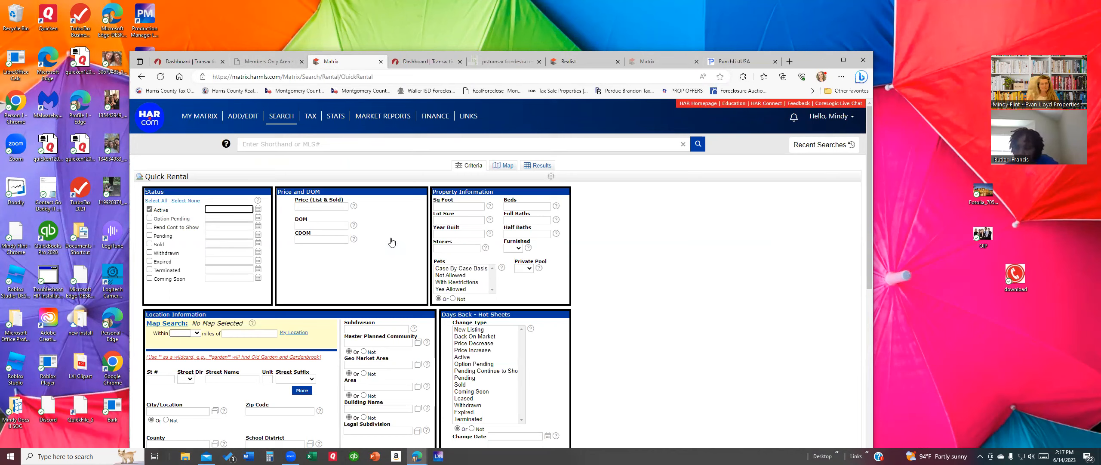
left_click(317, 144)
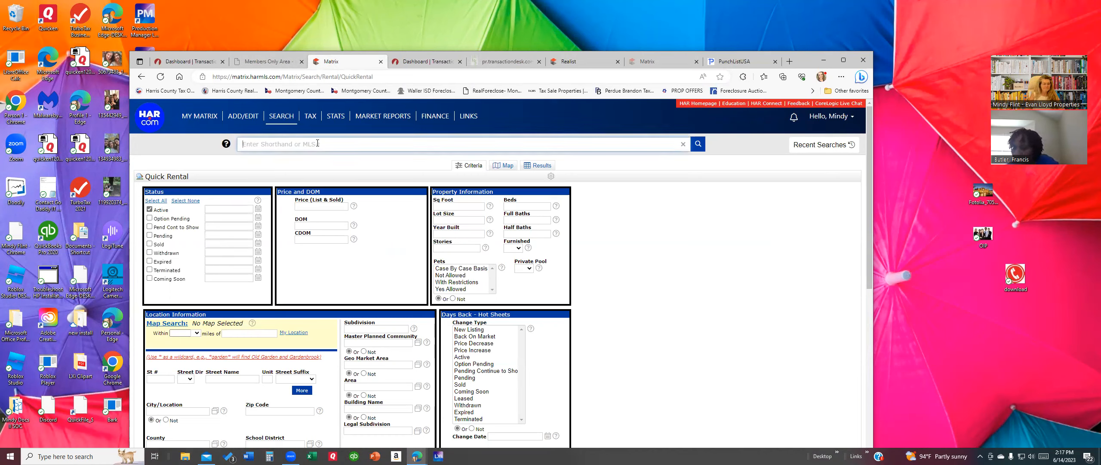
type("3")
key("BackSpace")
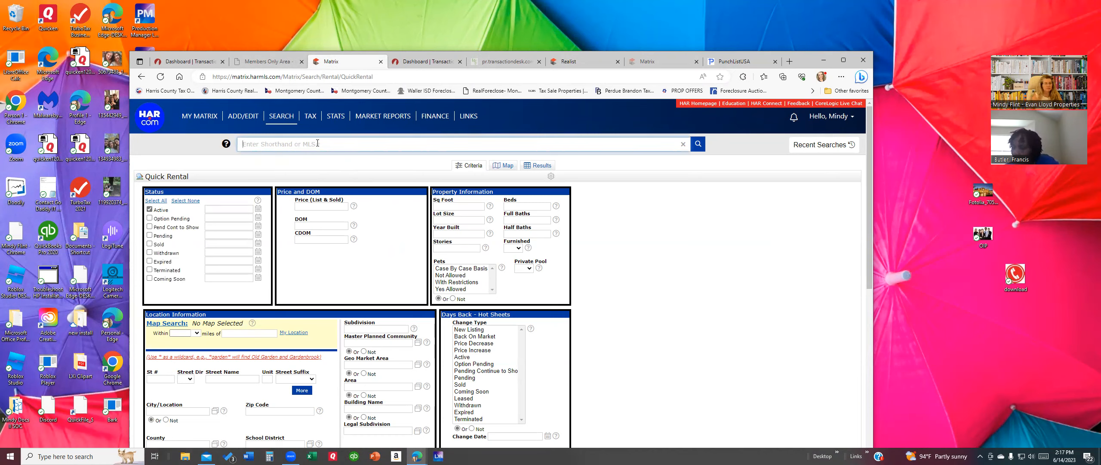
Step: Search rentals with street name 'pleasant tr', returning 6 matches
left_click(153, 381)
left_click(215, 380)
type("ple")
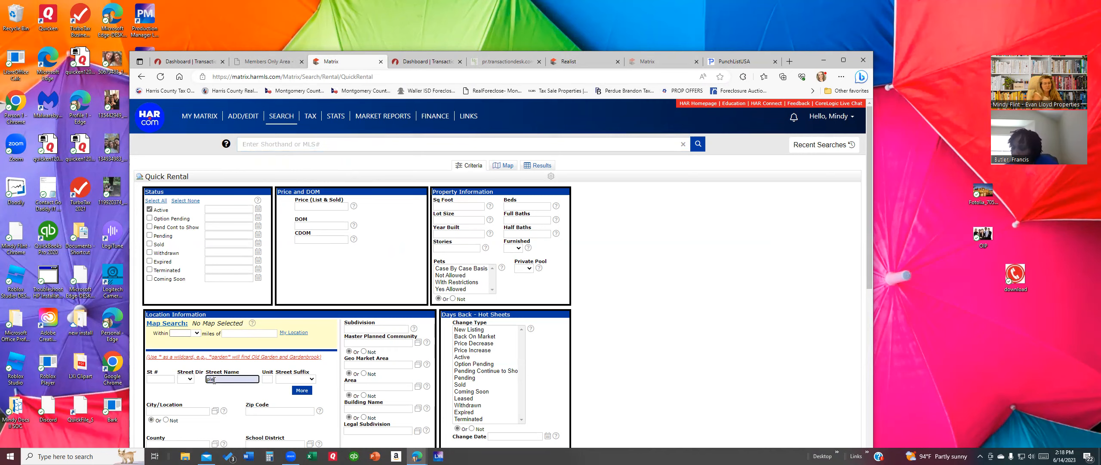
type("asant tr")
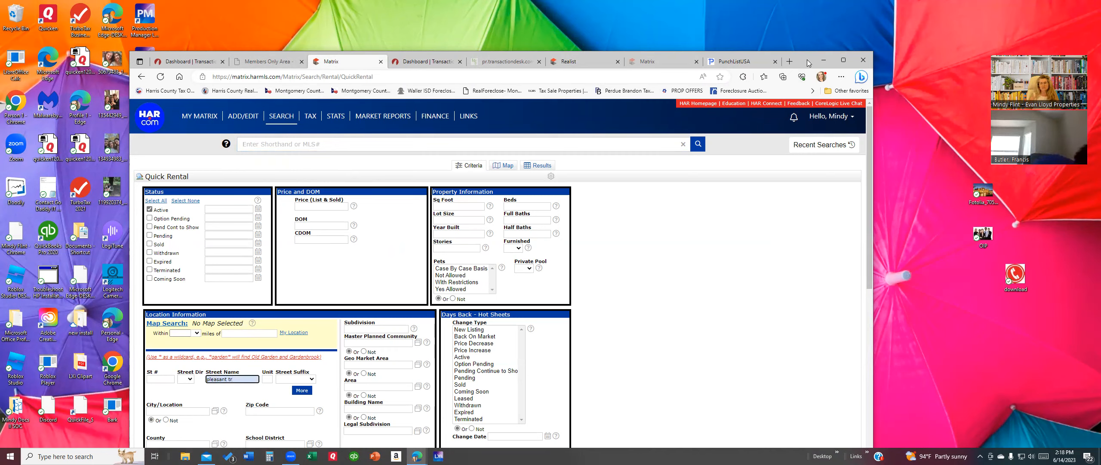
left_click_drag(808, 61, 806, 13)
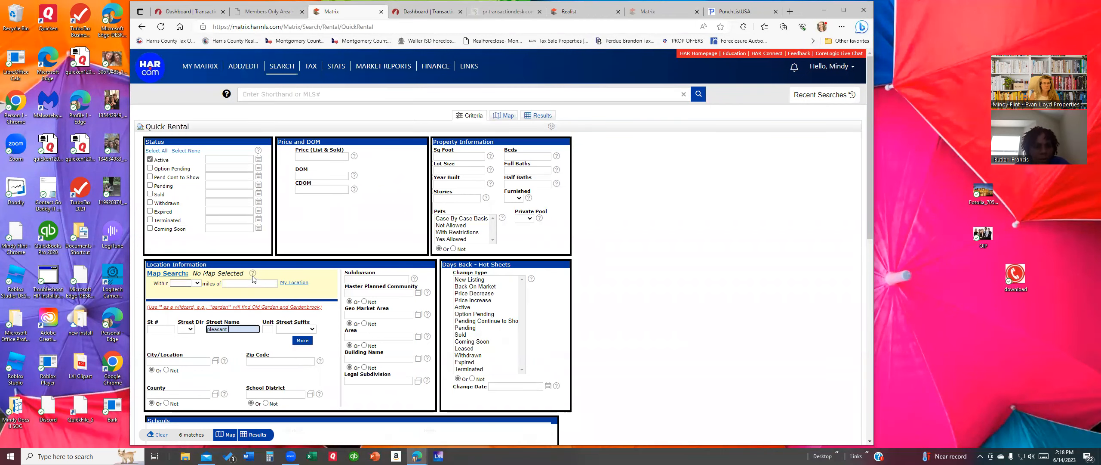
left_click(253, 434)
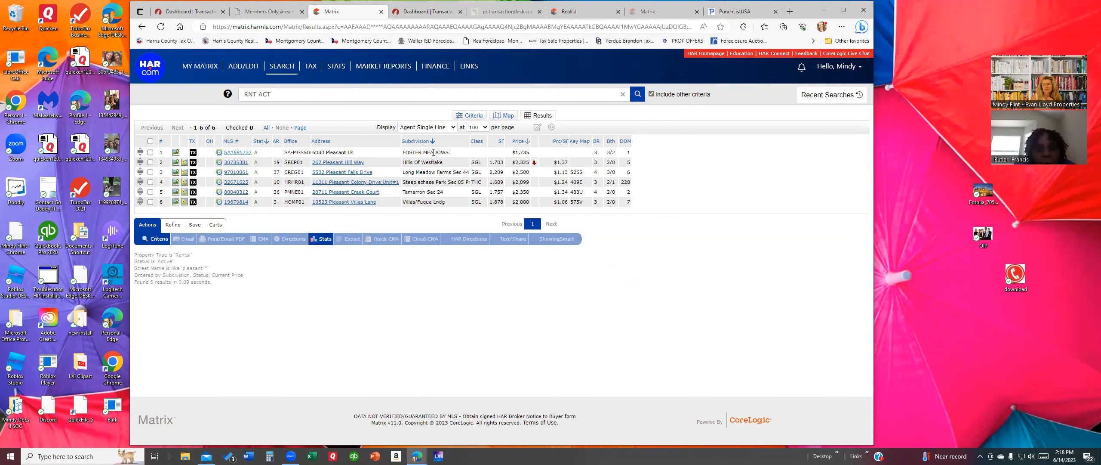
Step: Open a blank All Properties Quick search form from the Search menu
mouse_move(277, 66)
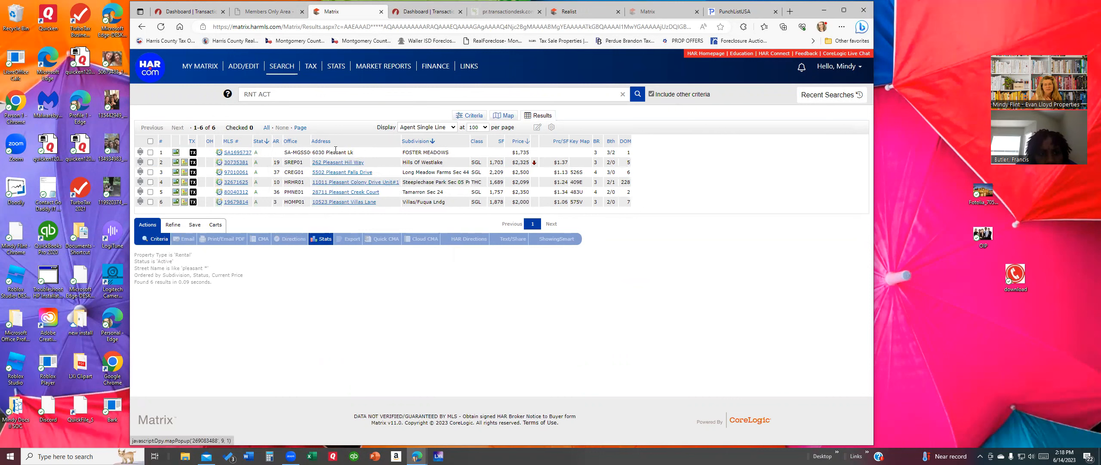
mouse_move(279, 83)
mouse_move(319, 233)
left_click(402, 234)
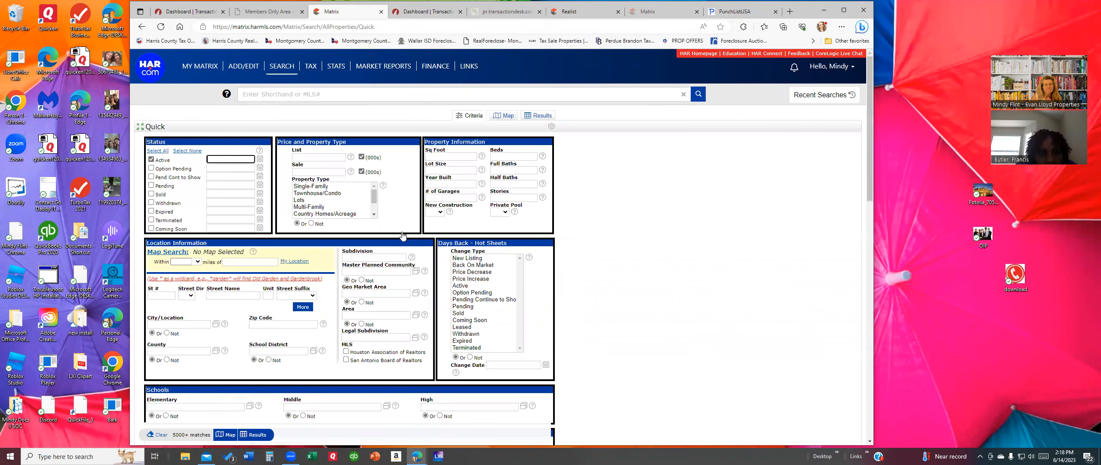
Step: Search all active properties with street number 4615, listing 12 results
left_click(164, 296)
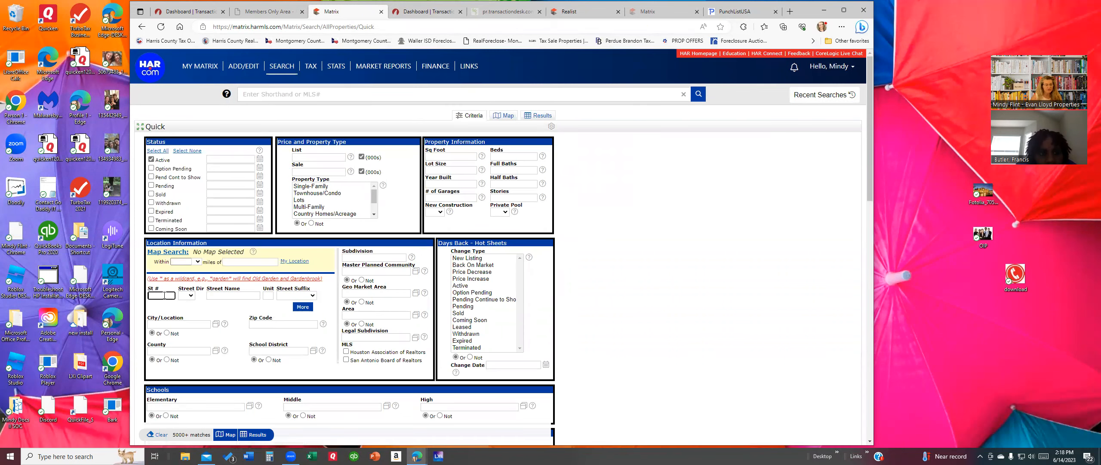
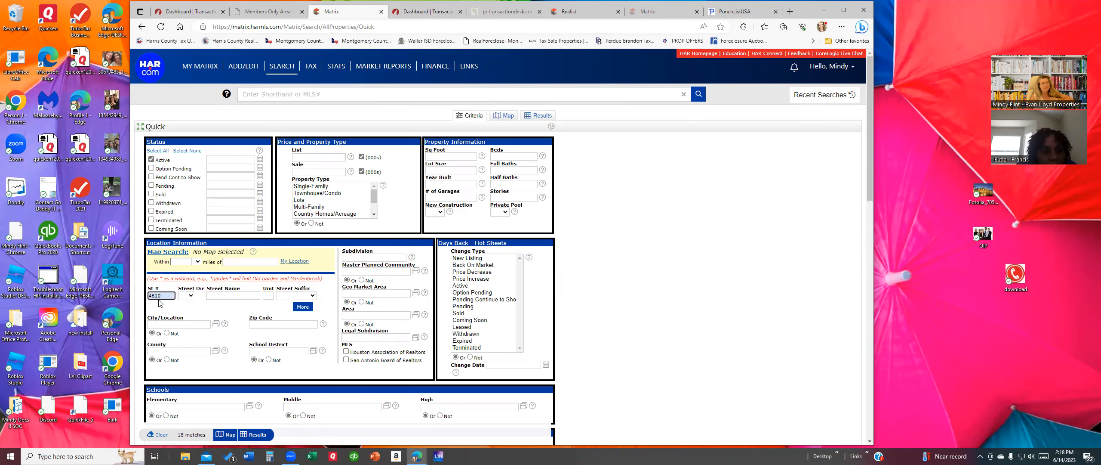
key("BackSpace")
key("BackSpace")
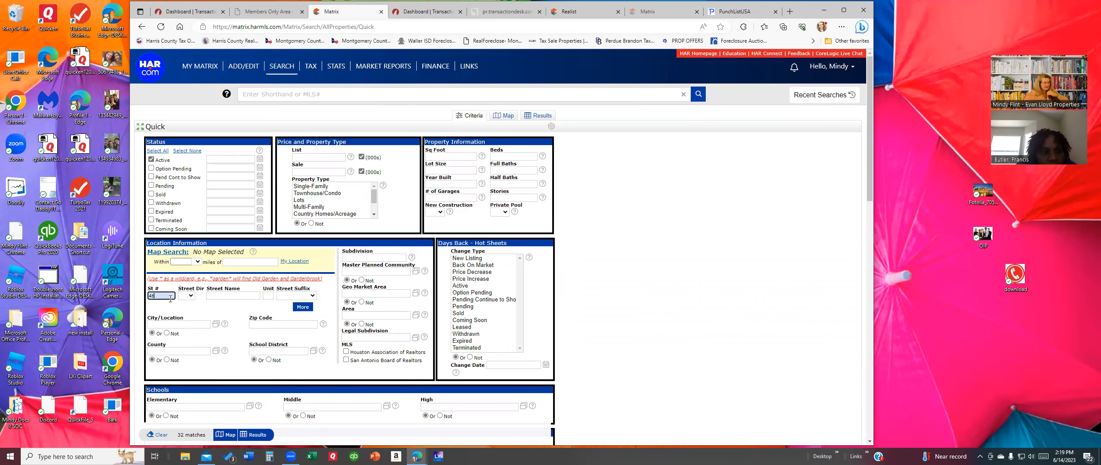
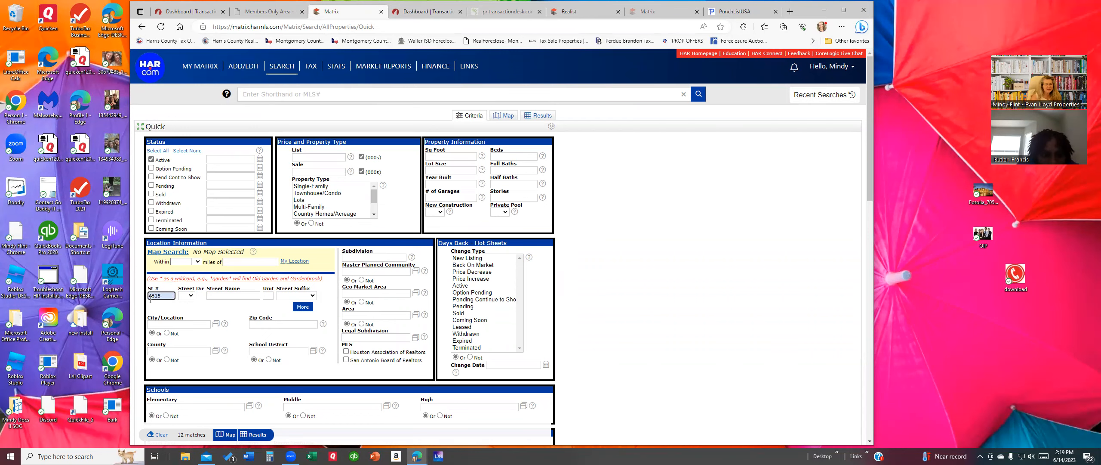
left_click(257, 435)
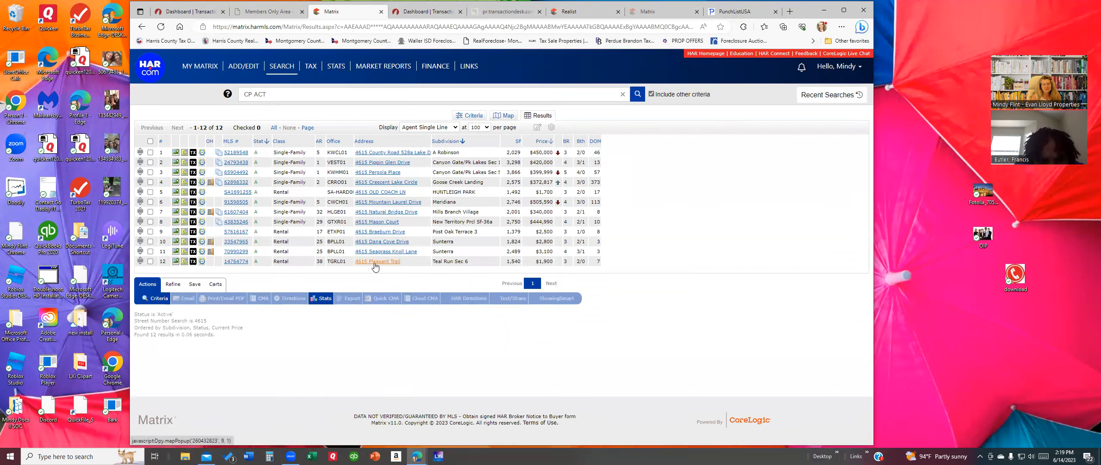
left_click(236, 261)
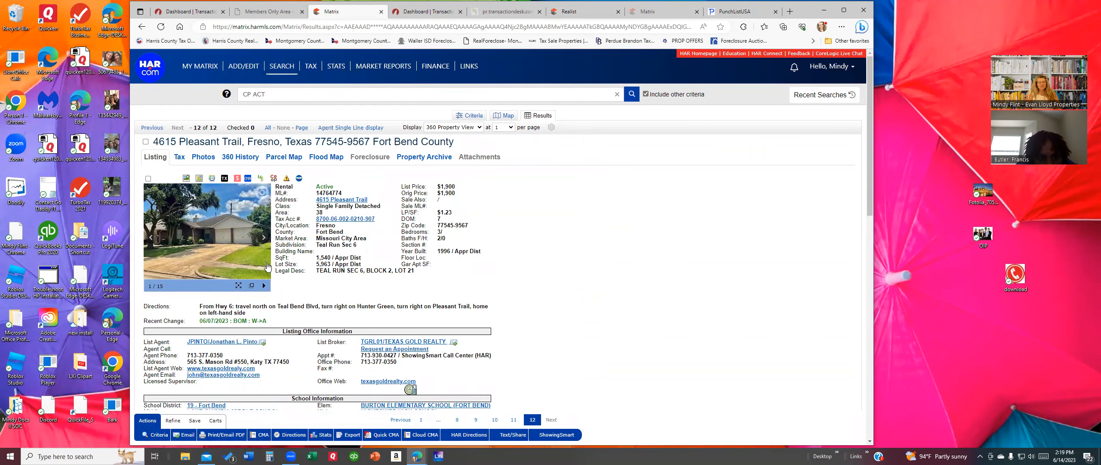
left_click(260, 179)
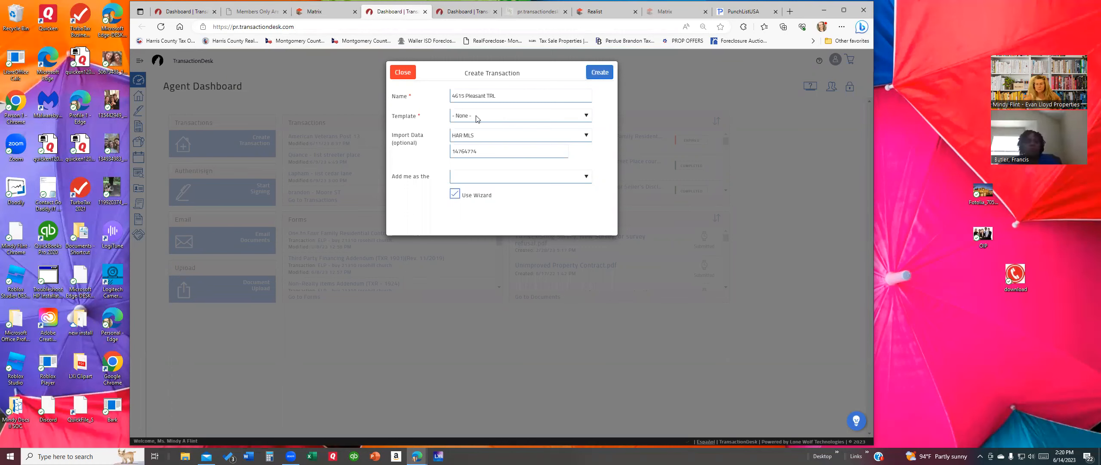
left_click(451, 94)
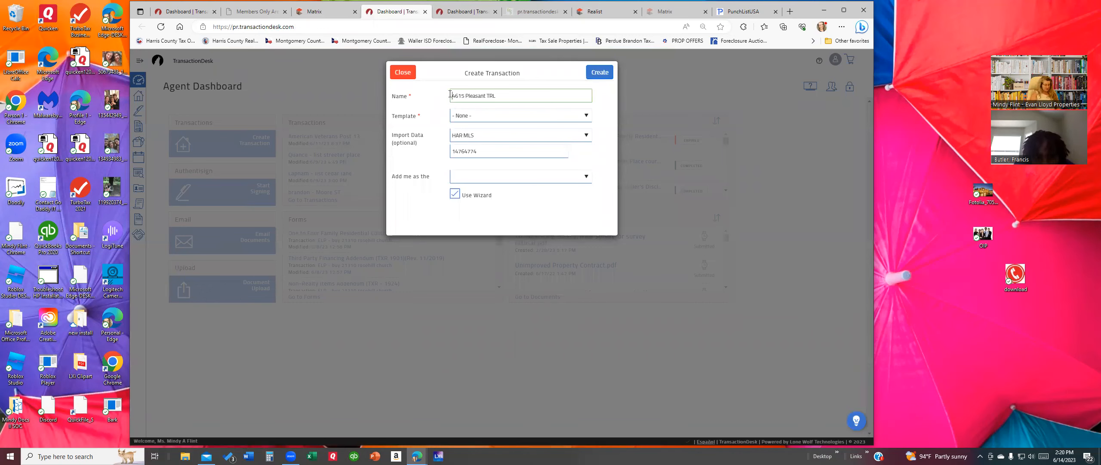
type("Garcia - Buy")
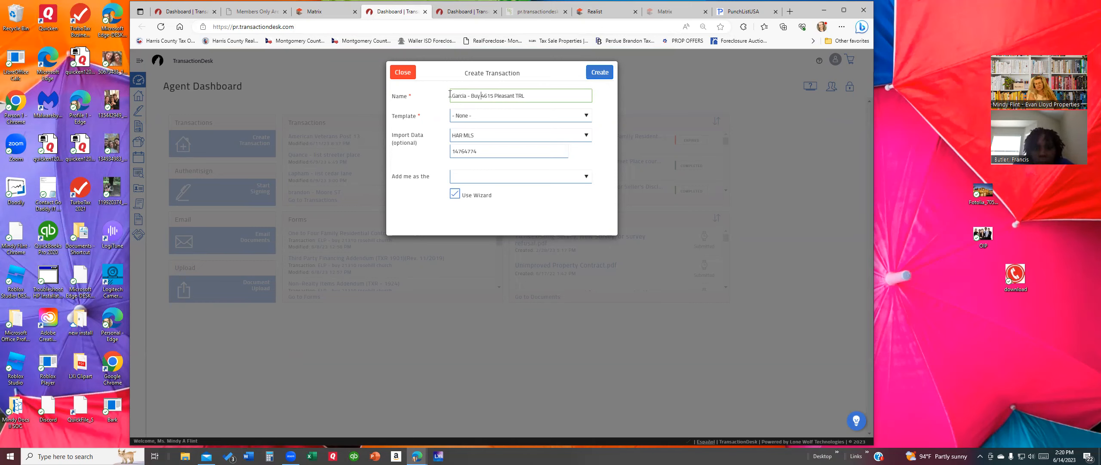
type("-")
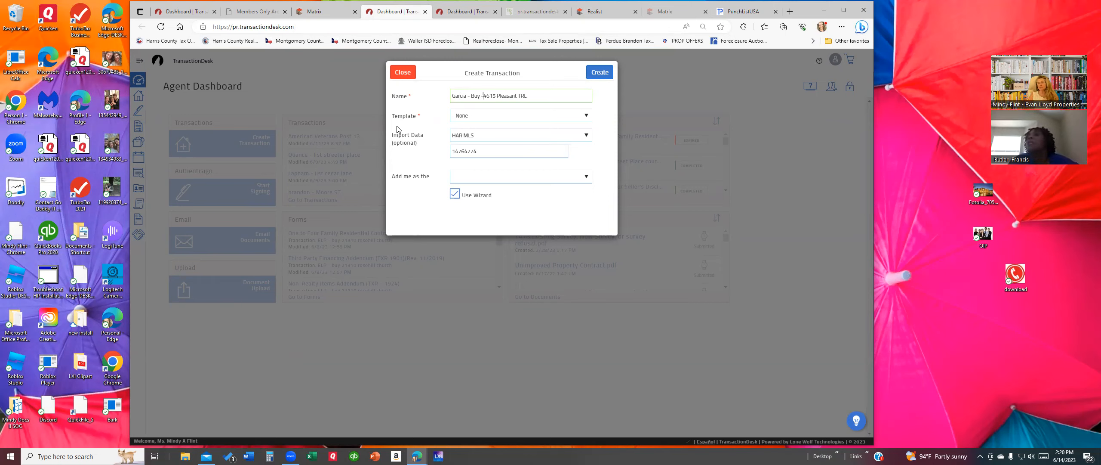
left_click(587, 116)
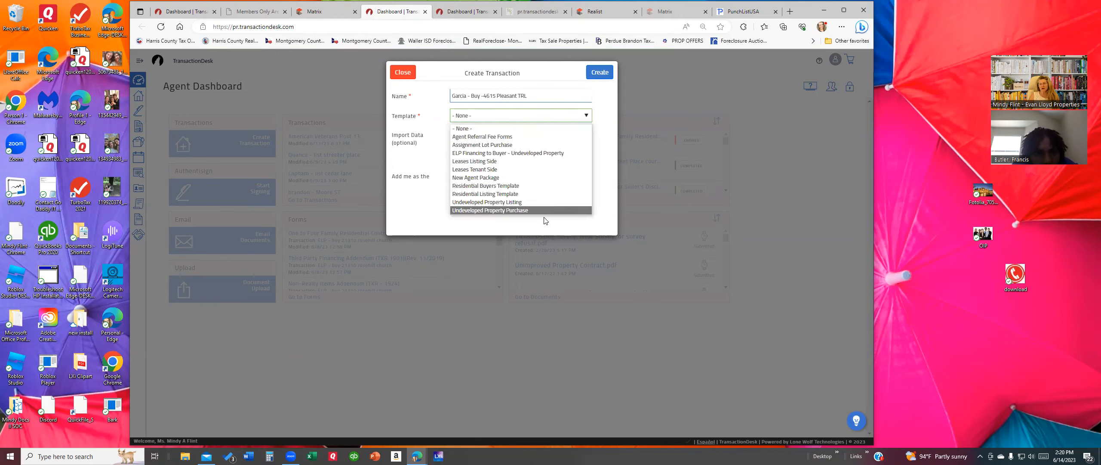
left_click(502, 170)
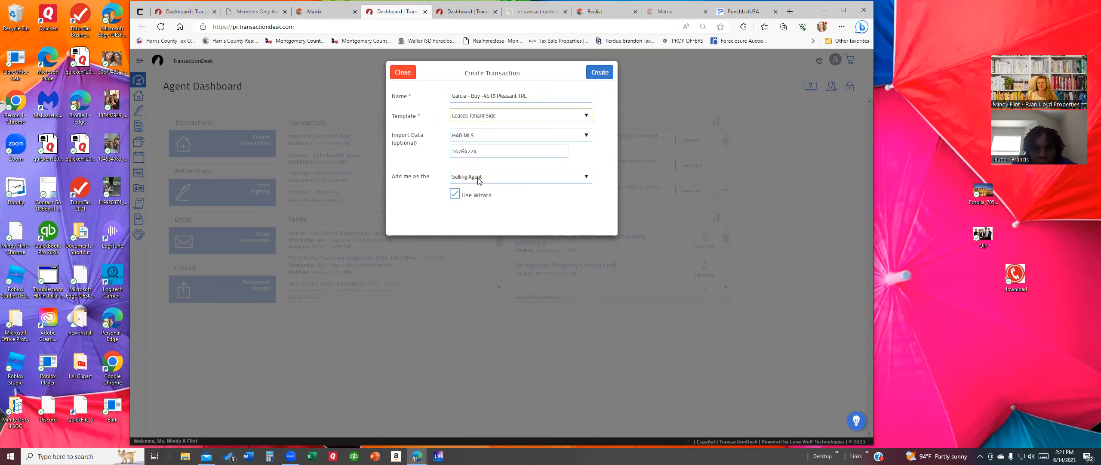
left_click(595, 73)
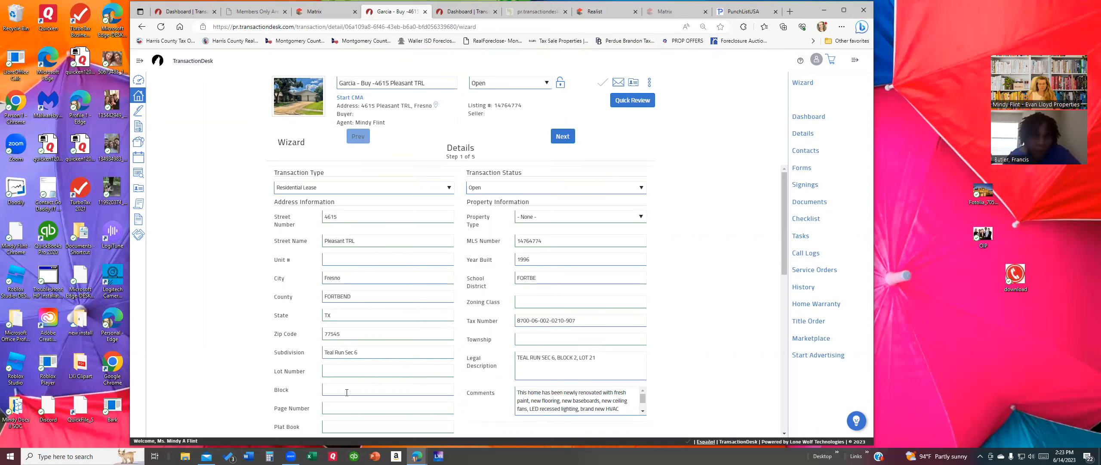
Step: Enter lot 21, block 6, Residential property type and a 1900 purchase price
left_click(349, 370)
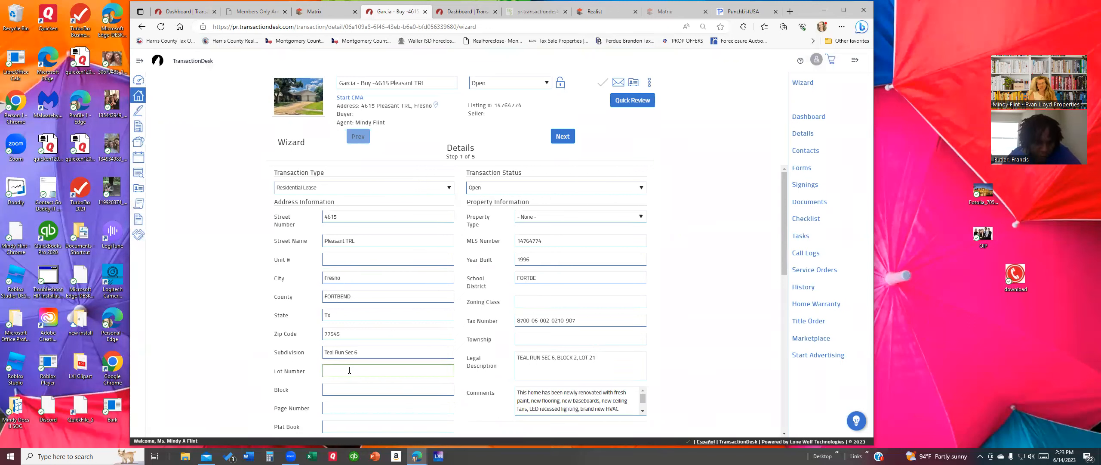
type("21")
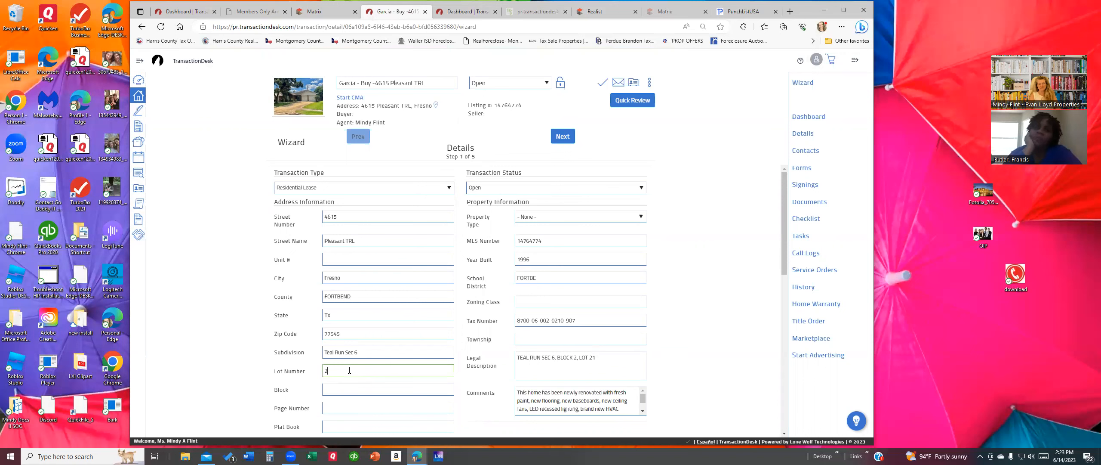
left_click(334, 388)
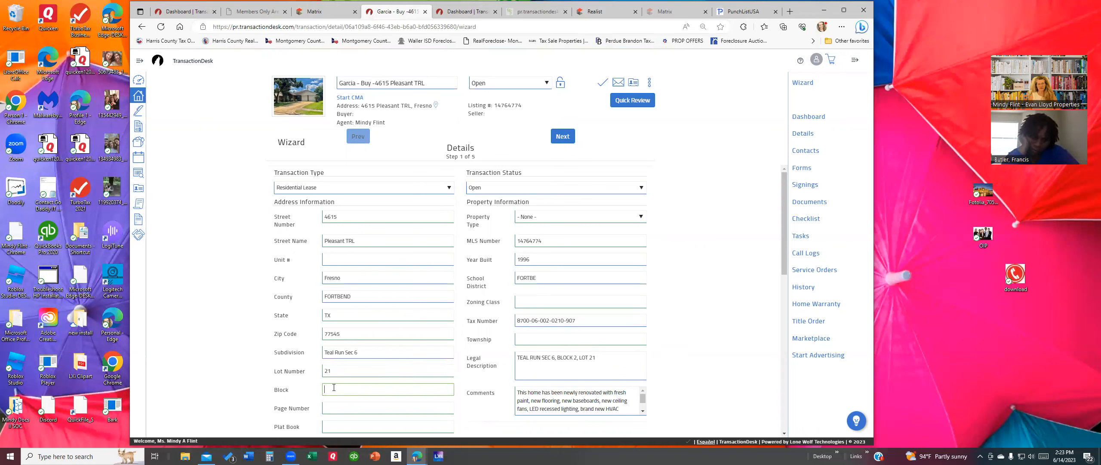
type("6")
left_click(561, 220)
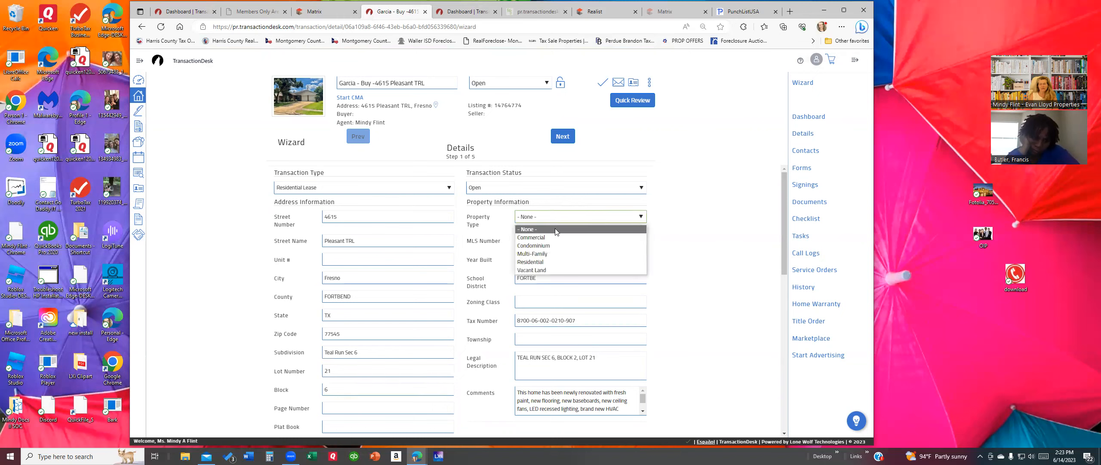
left_click(546, 259)
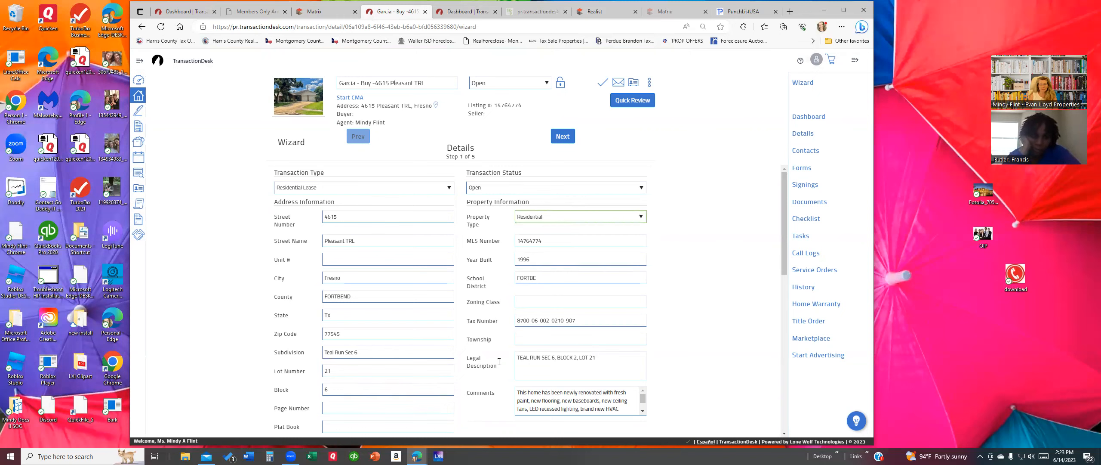
scroll(398, 368, "down", 4)
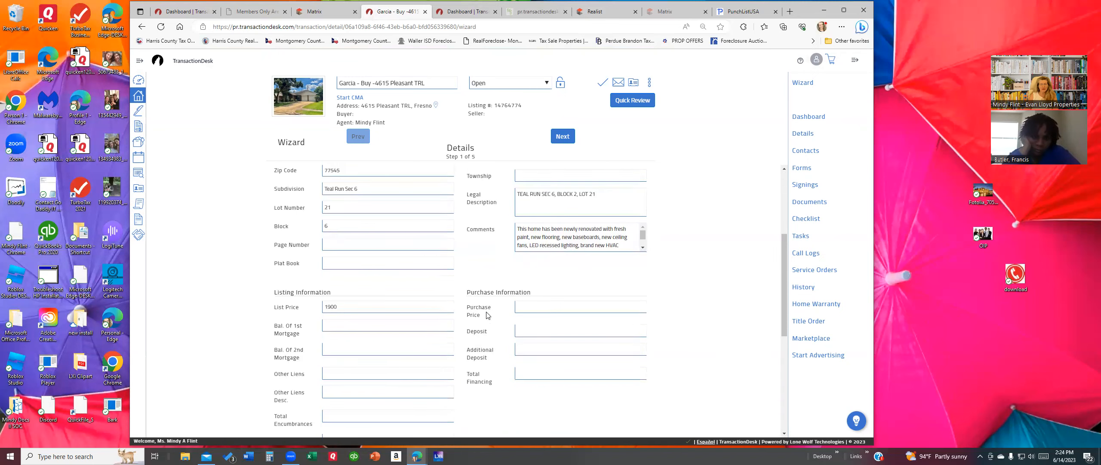
left_click(552, 306)
type("1900")
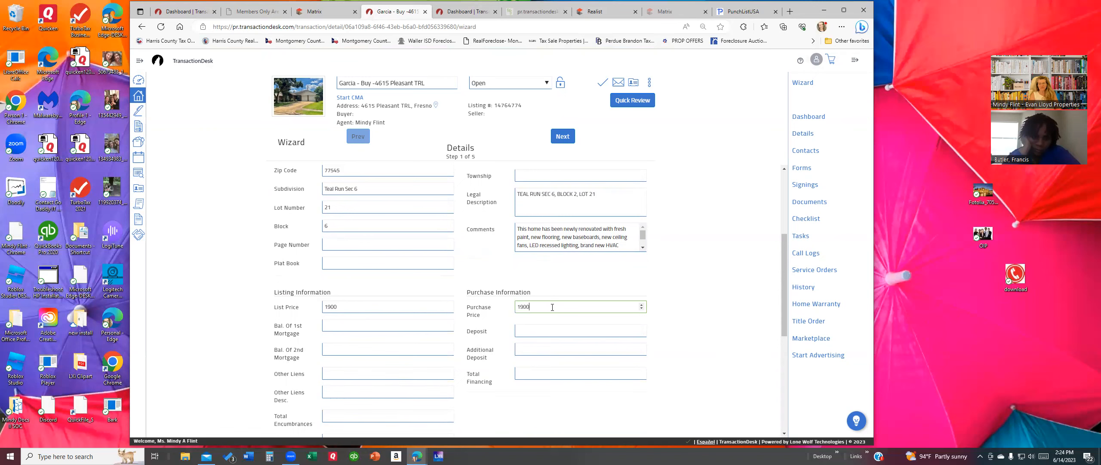
left_click(564, 136)
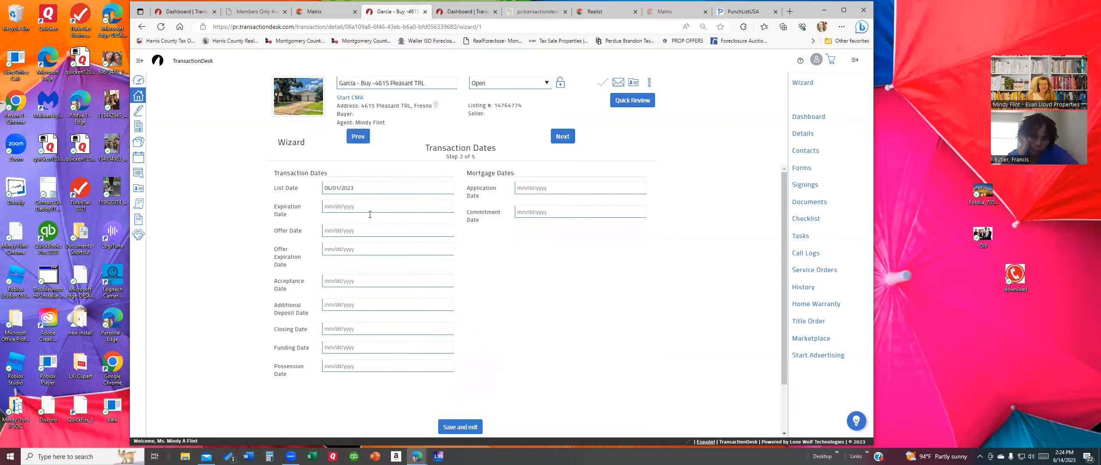
Step: Set the closing date to 06/23/2023, which also fills the possession date
left_click(362, 330)
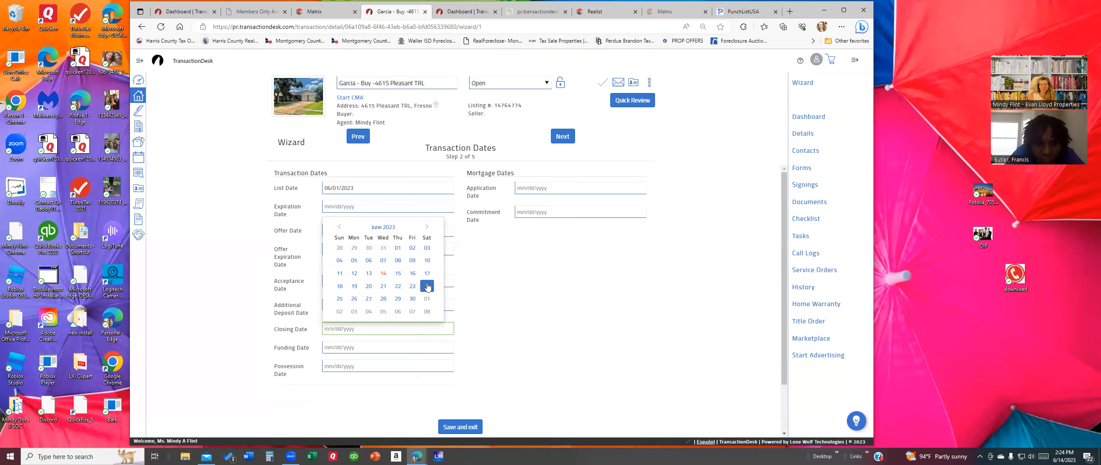
left_click(412, 286)
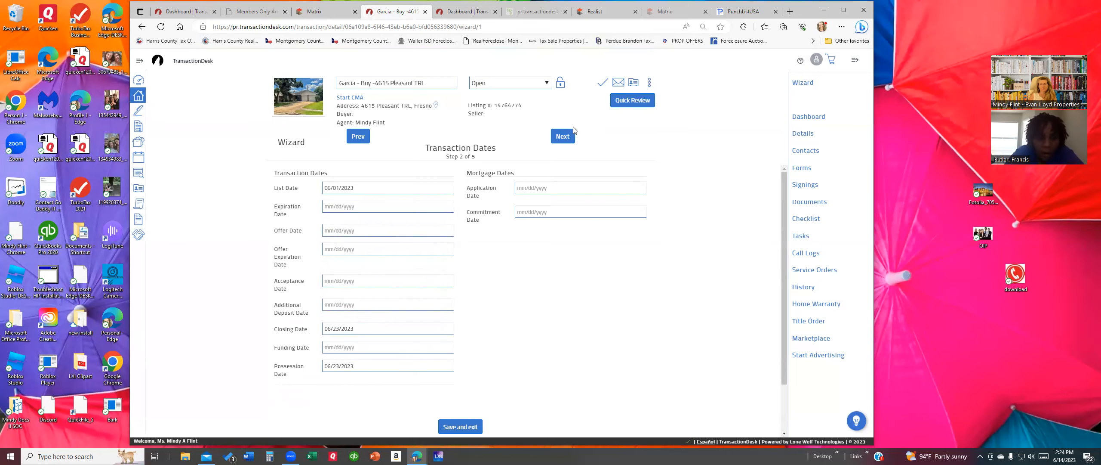
left_click(563, 137)
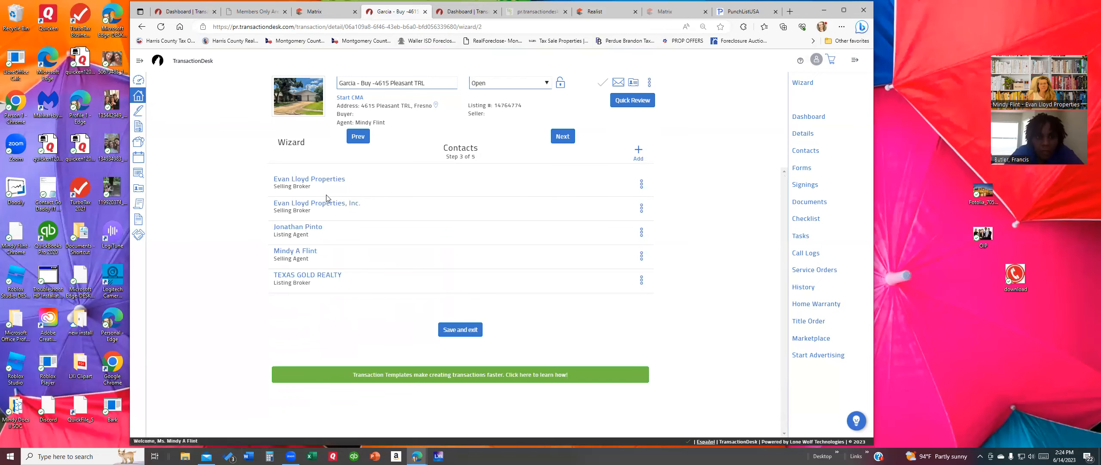
Step: Compare the details of the two Evan Lloyd Properties contacts after cancelling a first delete attempt
left_click(641, 208)
left_click(623, 240)
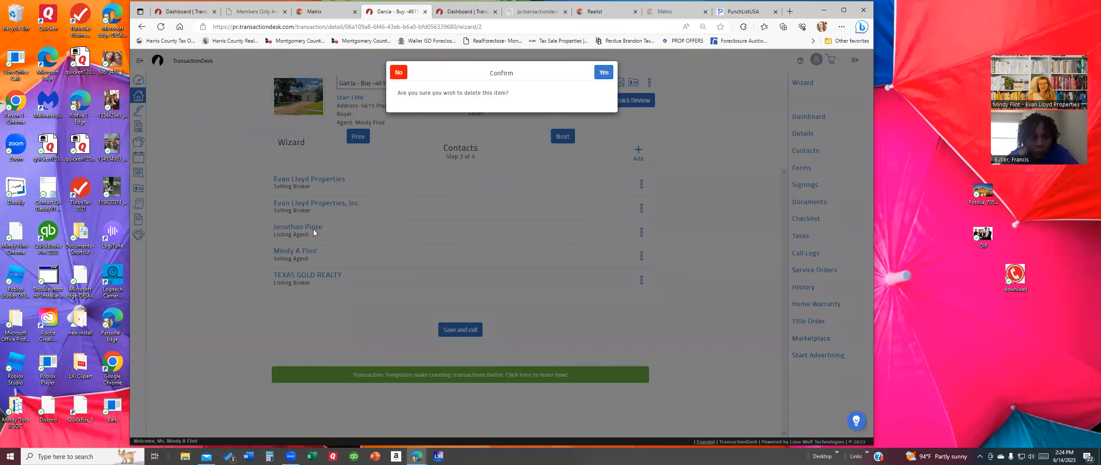
left_click(606, 74)
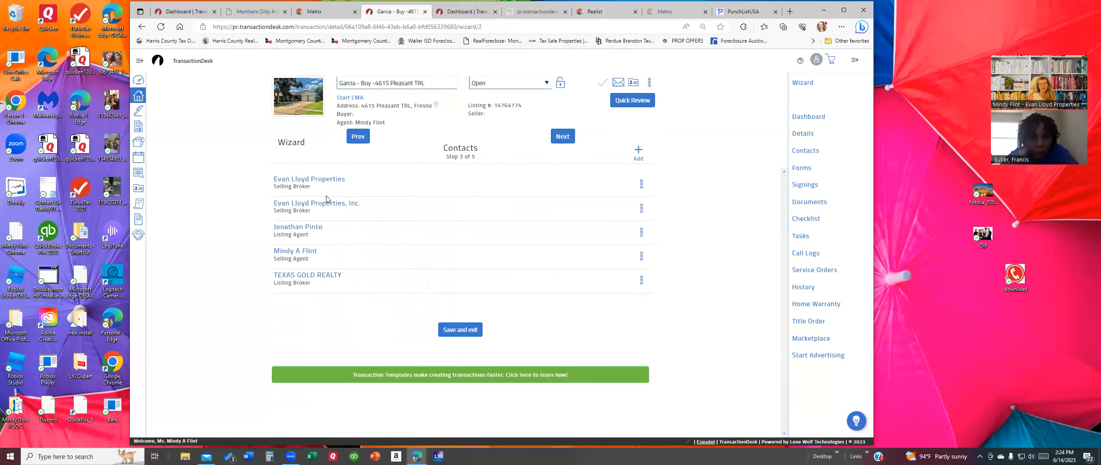
left_click(325, 202)
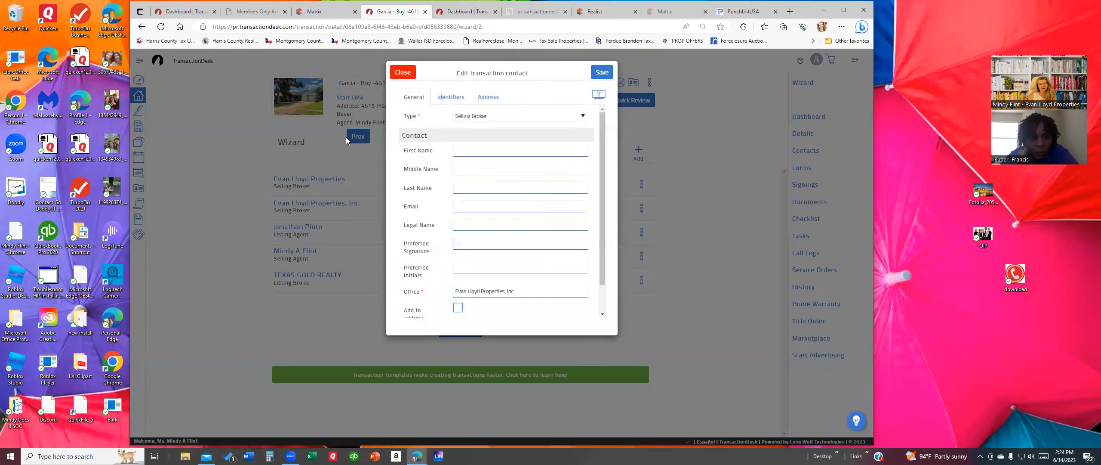
left_click(397, 72)
left_click(319, 179)
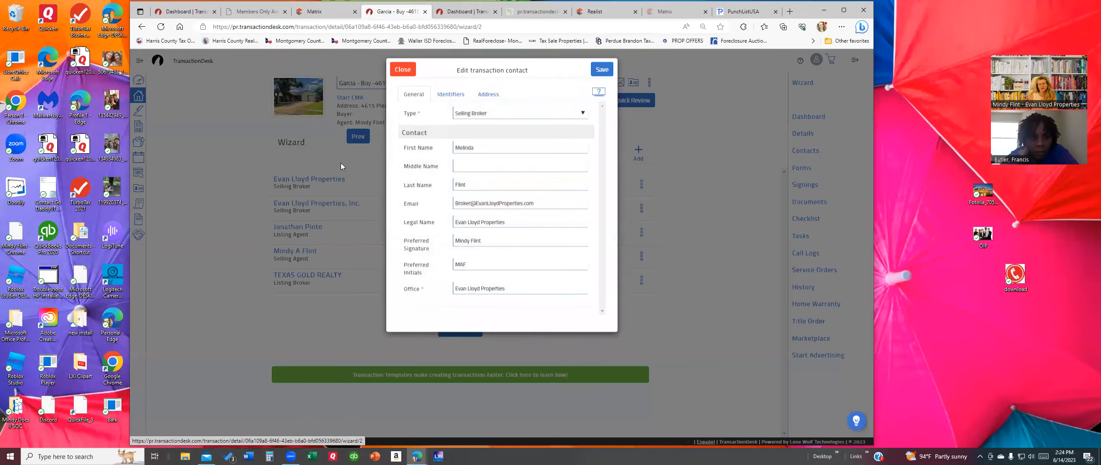
left_click(397, 73)
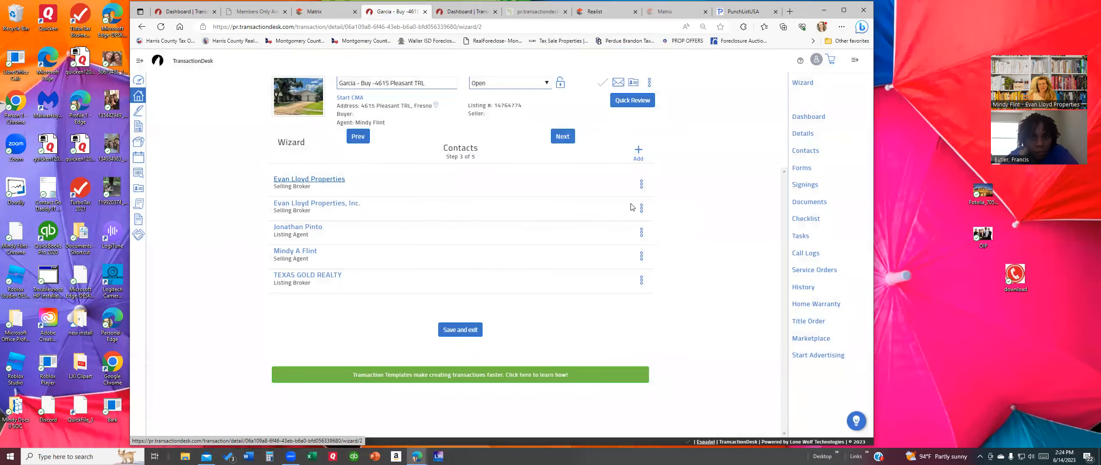
Step: Delete the duplicate Evan Lloyd Properties, Inc. selling broker contact
left_click(640, 209)
left_click(625, 238)
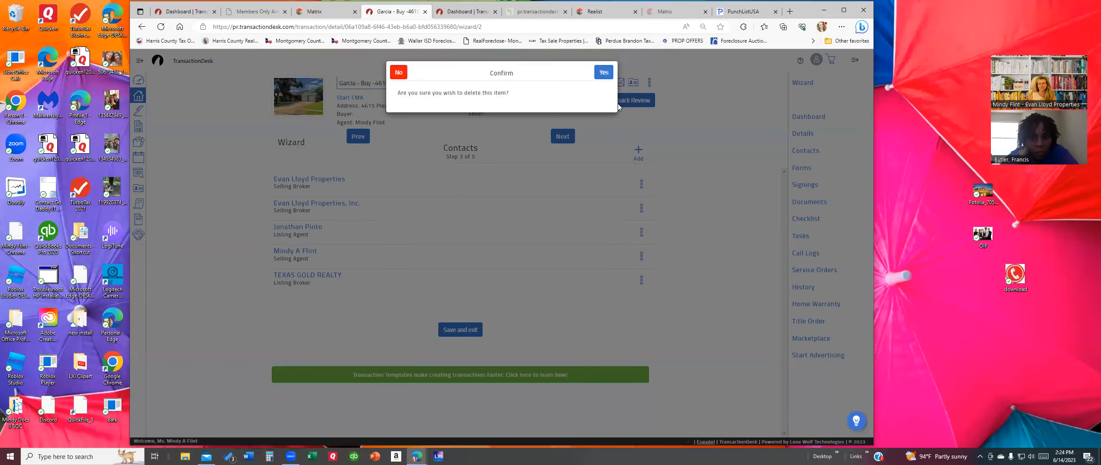
left_click(609, 74)
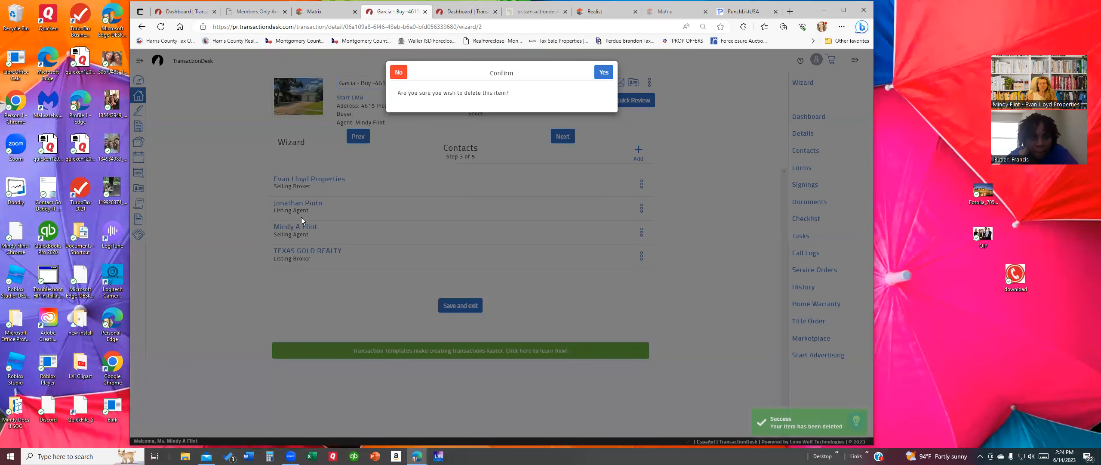
left_click(609, 74)
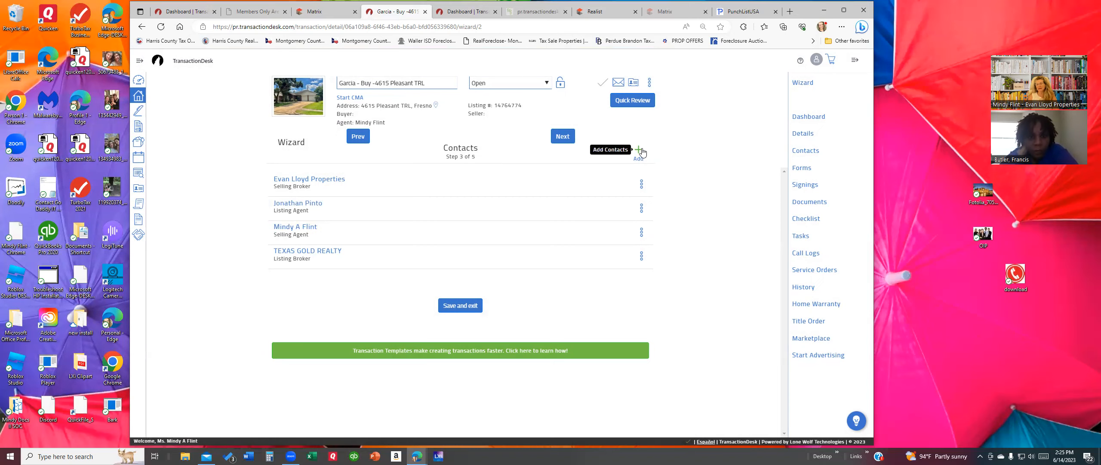
left_click(639, 150)
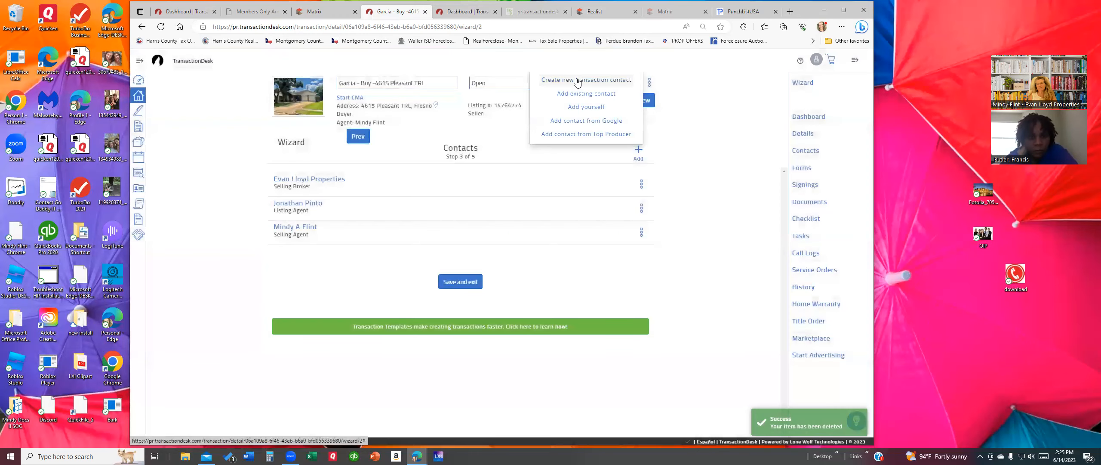
Step: Start a new transaction contact, initially choosing Buyer as its type
left_click(577, 82)
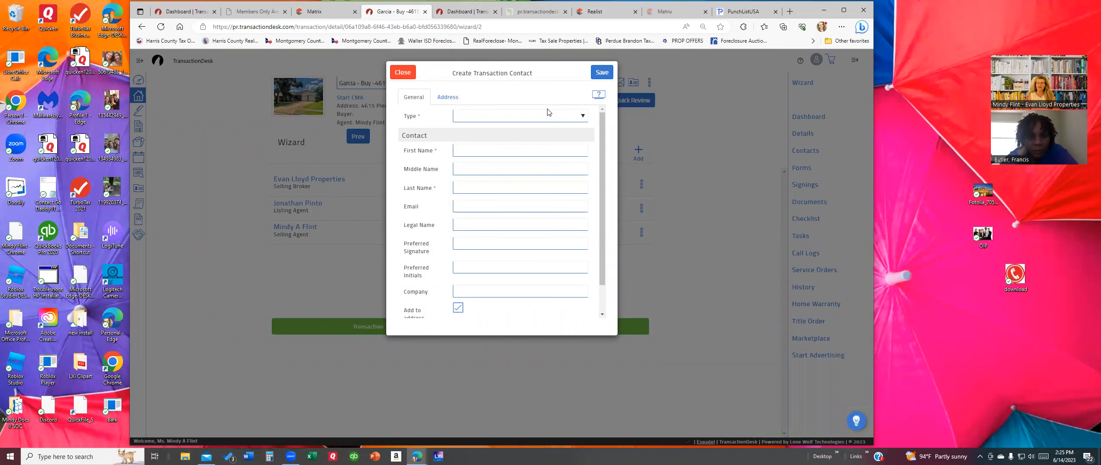
left_click(391, 72)
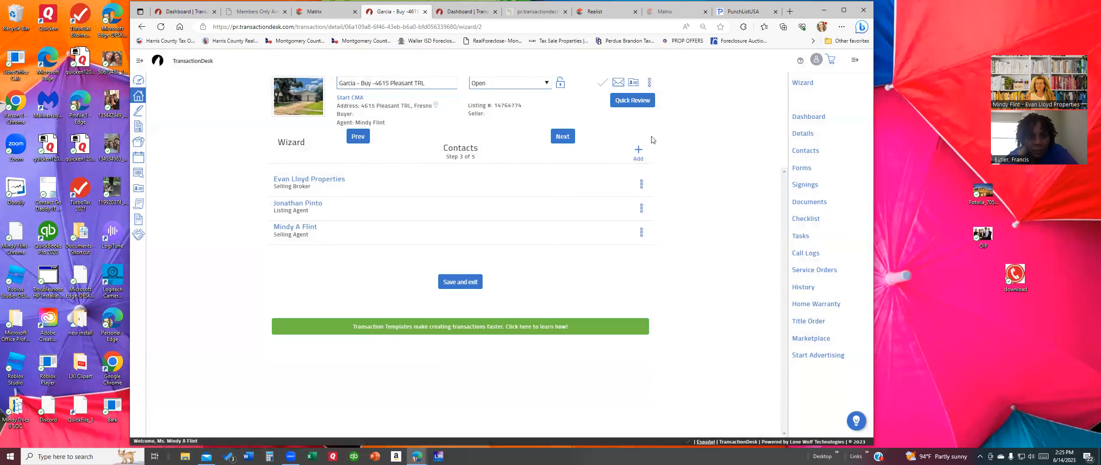
left_click(638, 150)
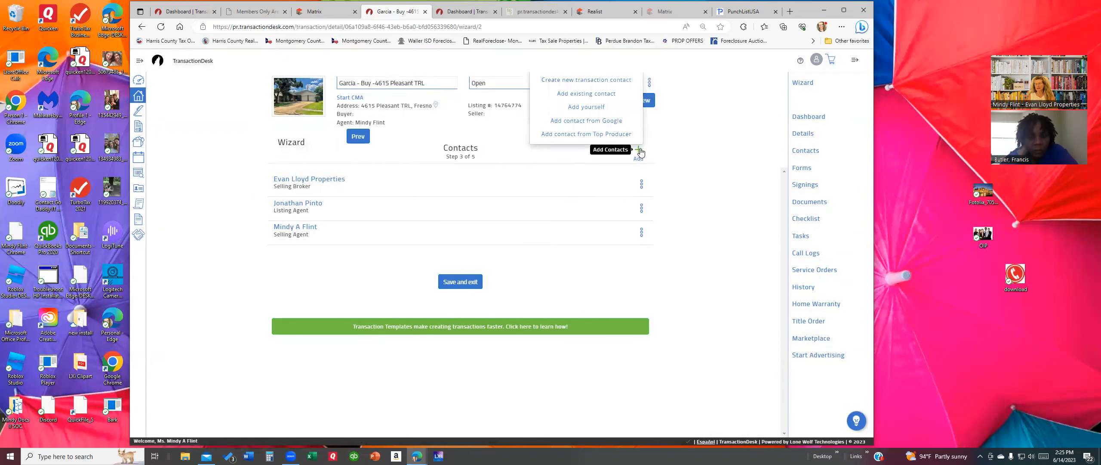
left_click(576, 80)
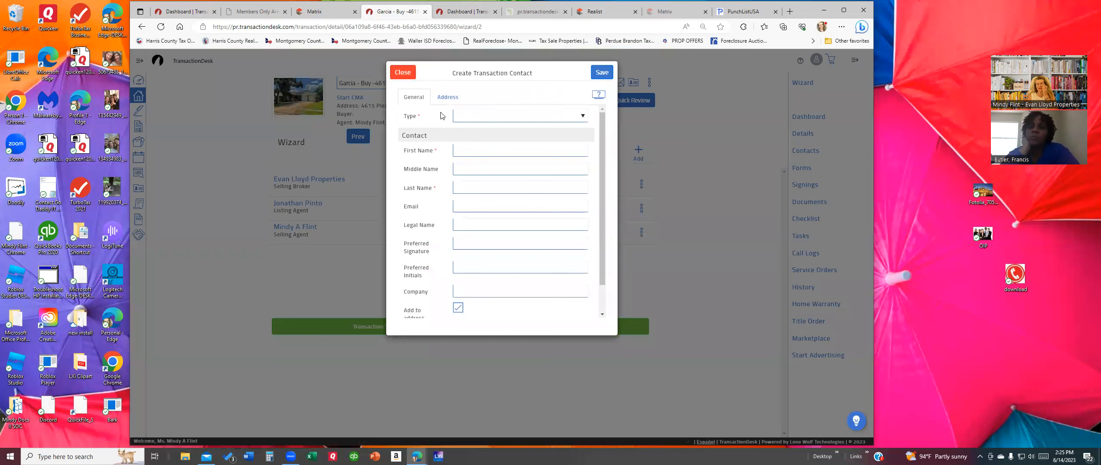
left_click(484, 117)
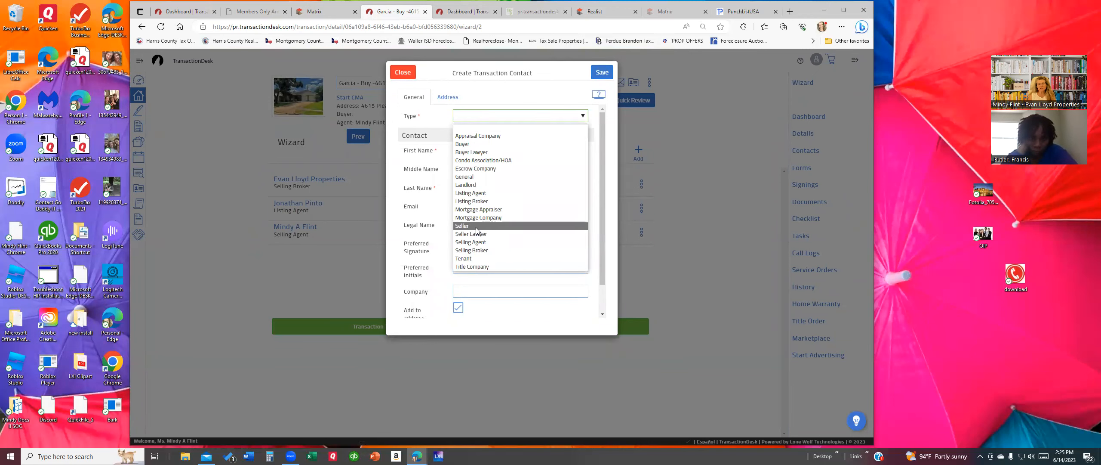
left_click(466, 144)
Step: Enter the client's first and last name and change the contact type to Tenant
left_click(477, 146)
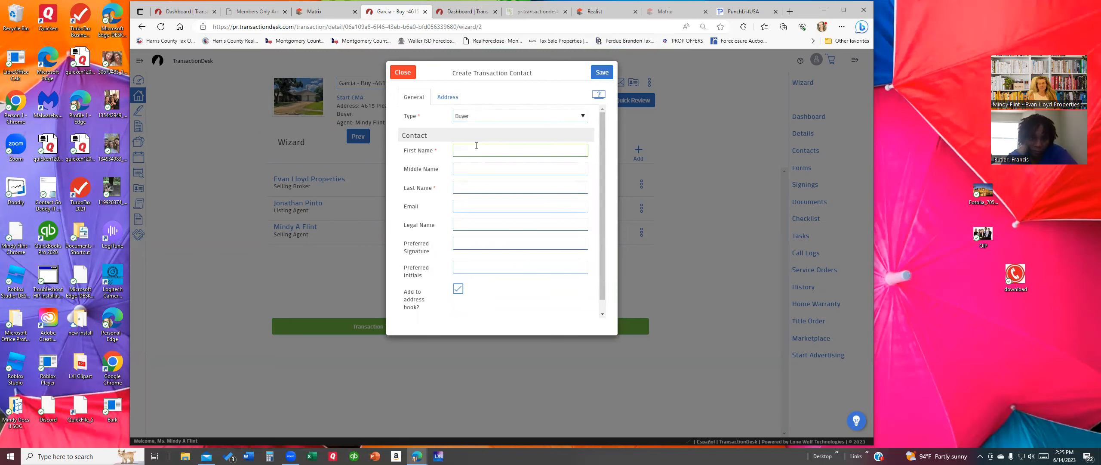
type("DAisy")
key("Tab")
key("Tab")
type("D")
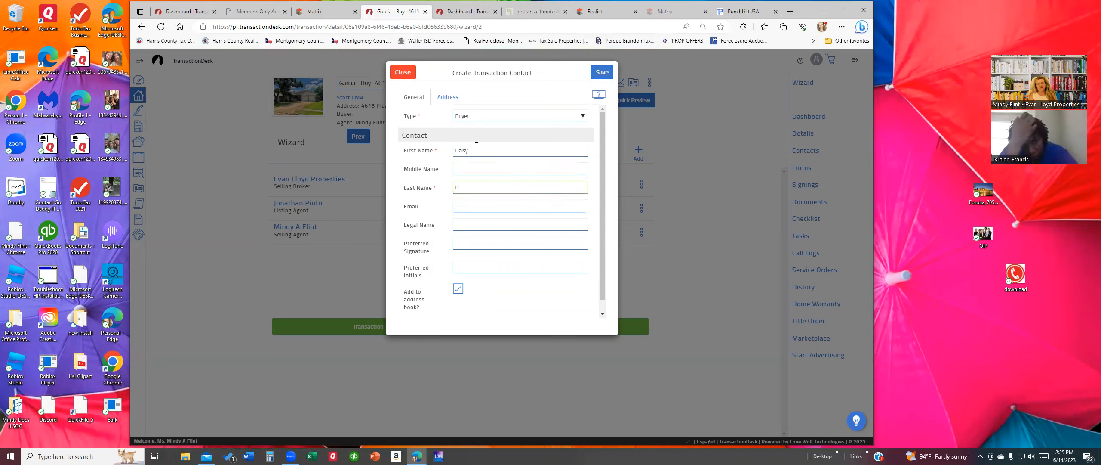
type("uck")
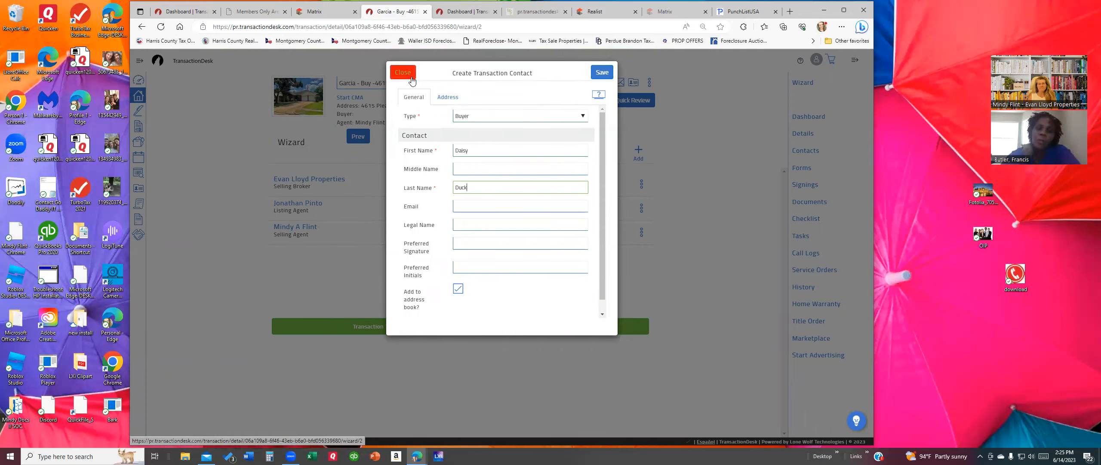
left_click(485, 119)
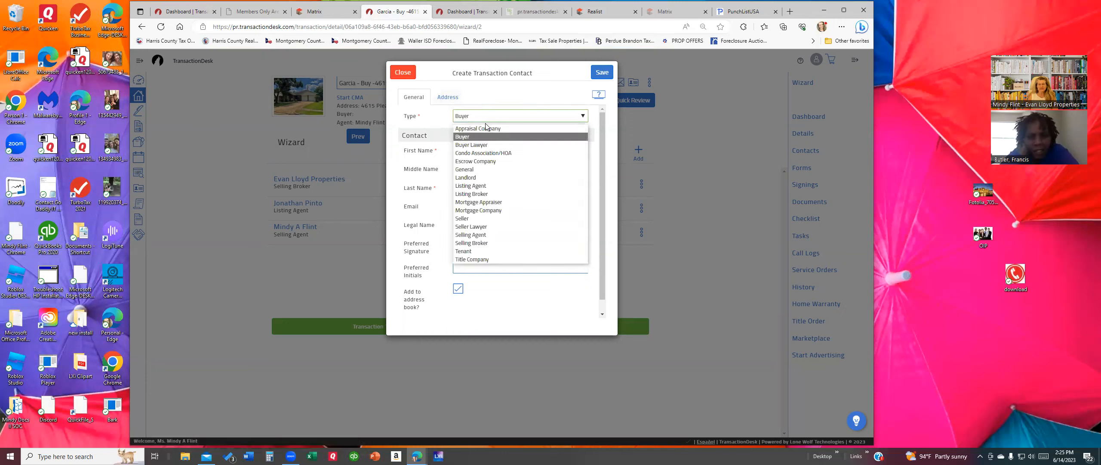
left_click(473, 251)
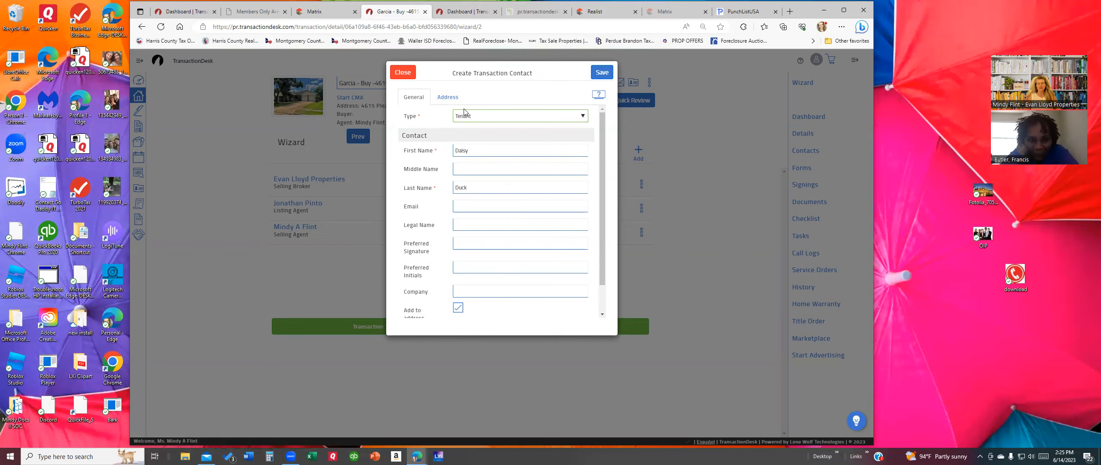
Step: Fill the Email, Legal Name, Preferred Signature and Preferred Initials fields, then show the Address section
left_click(477, 202)
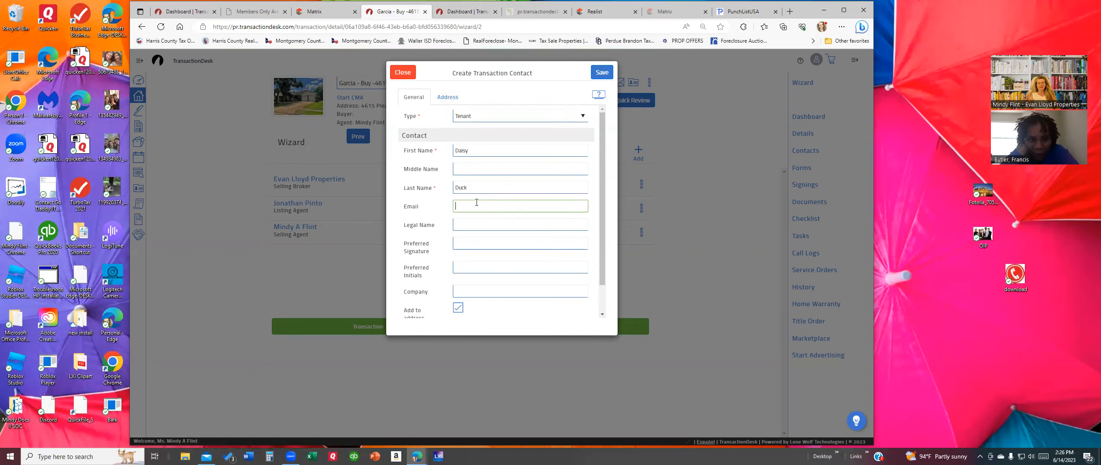
type("test@")
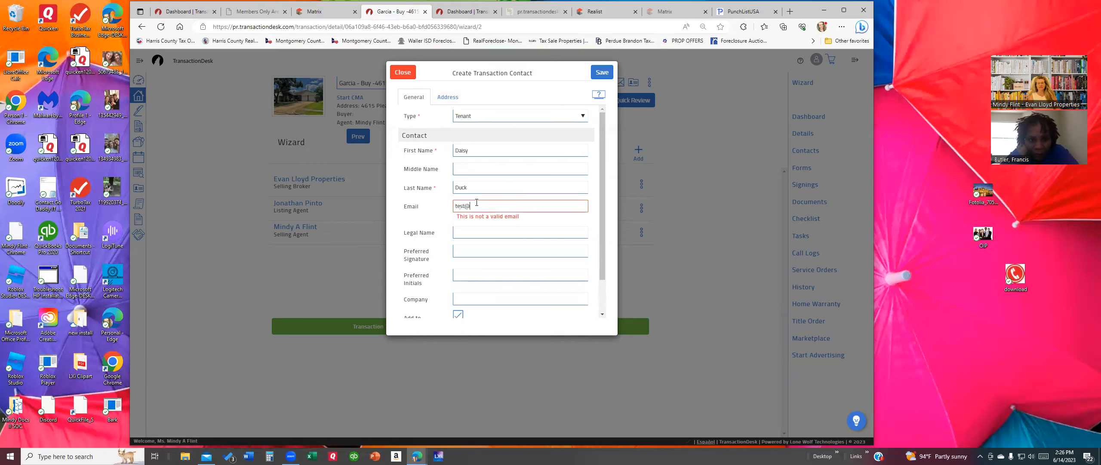
type("email.com")
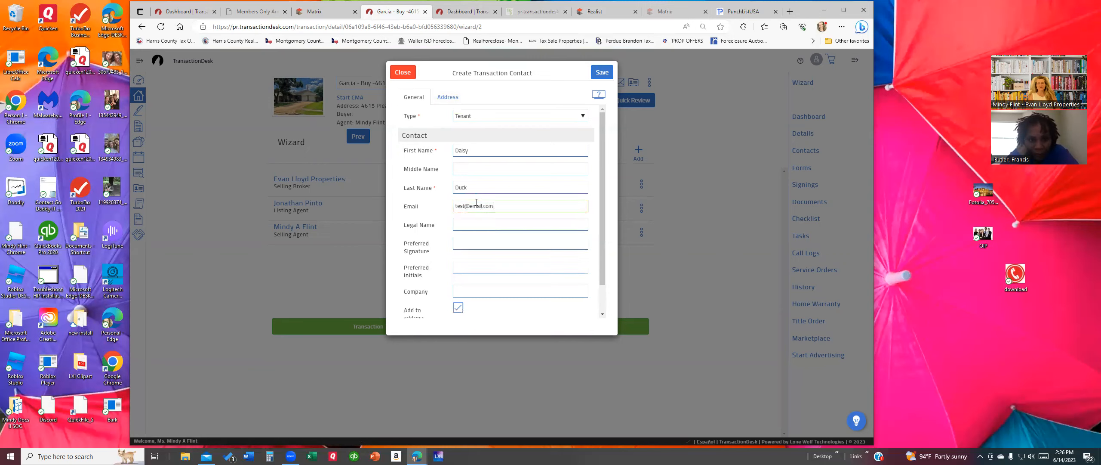
left_click(467, 222)
type("Daisy Duck")
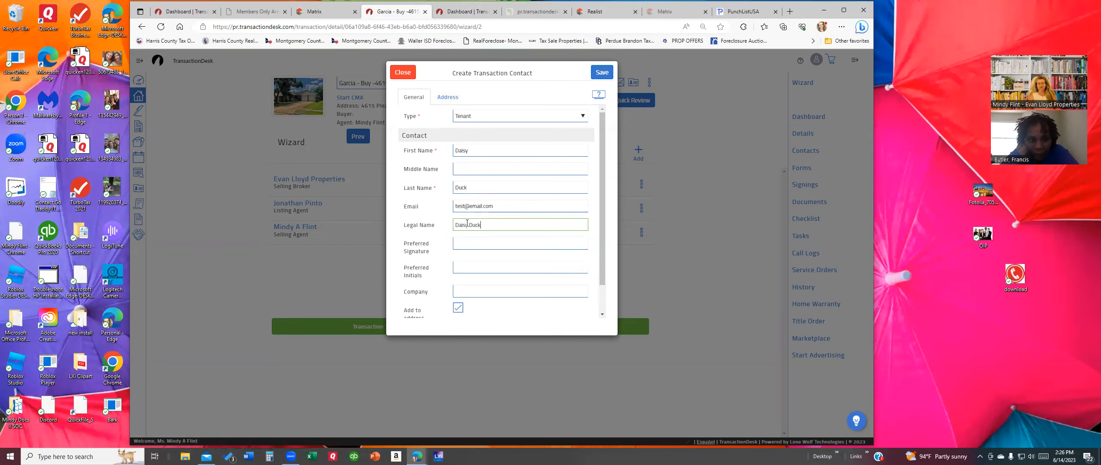
key("Tab")
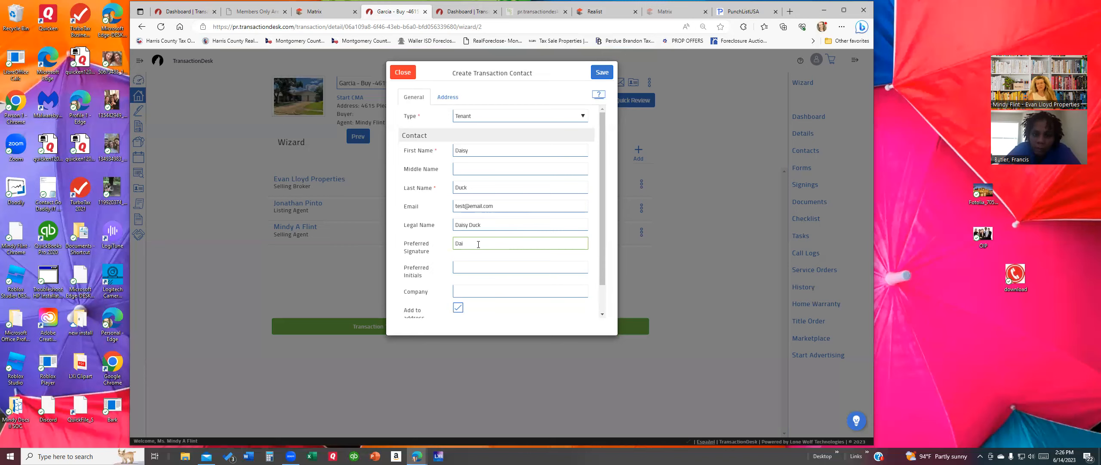
type("ck")
key("Tab")
type("DD")
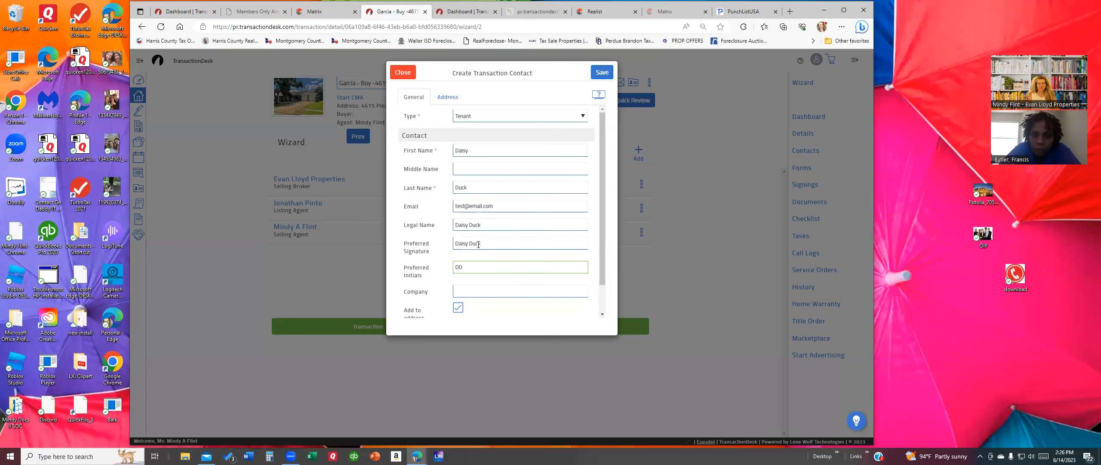
left_click(450, 98)
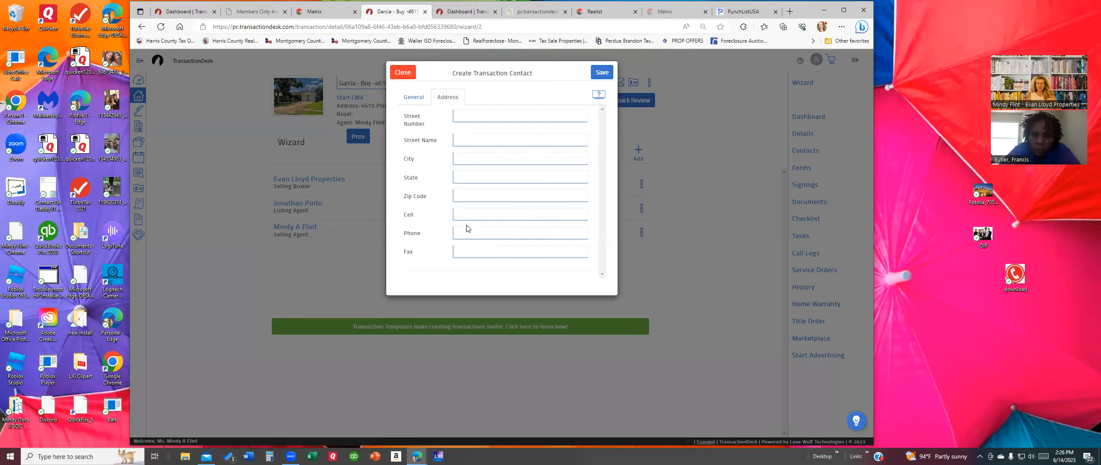
Step: Enter the tenant's phone number, correcting a typo, and save the Tenant contact
left_click(465, 234)
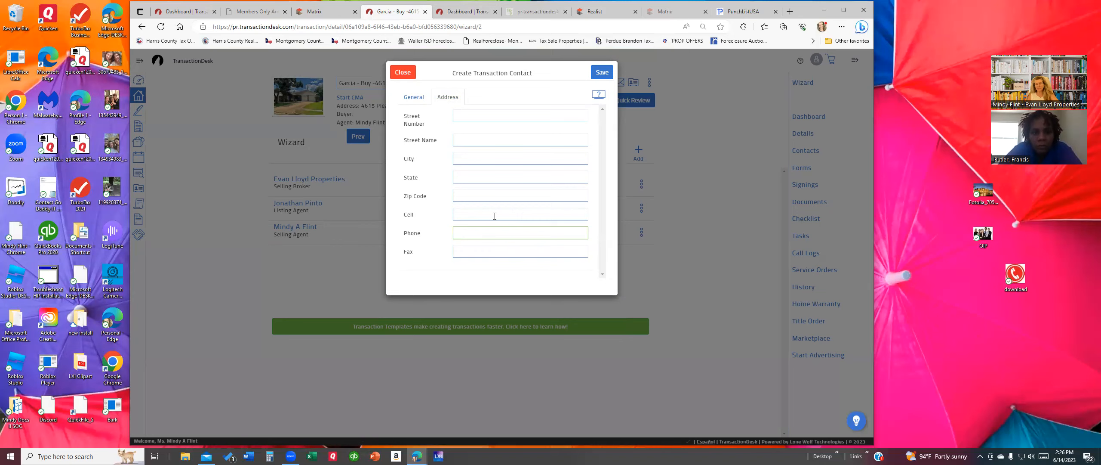
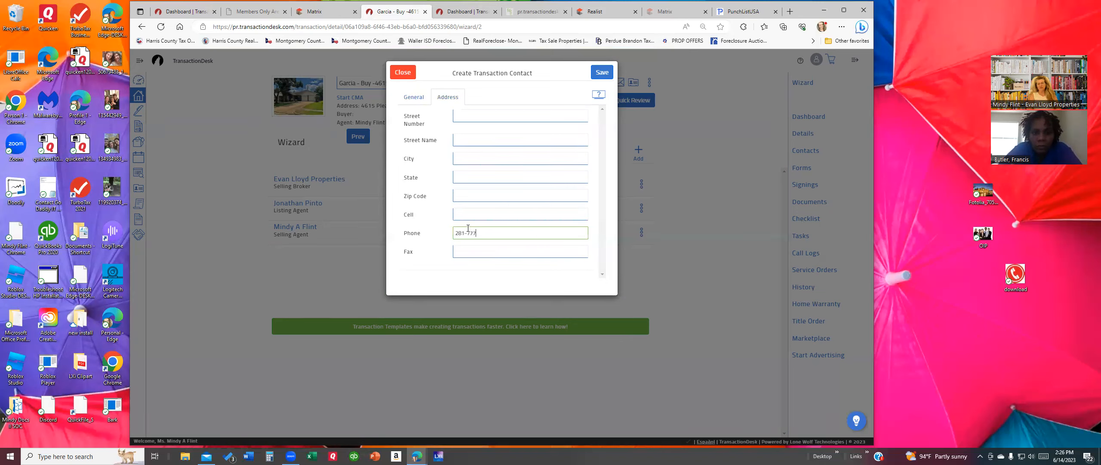
left_click(601, 72)
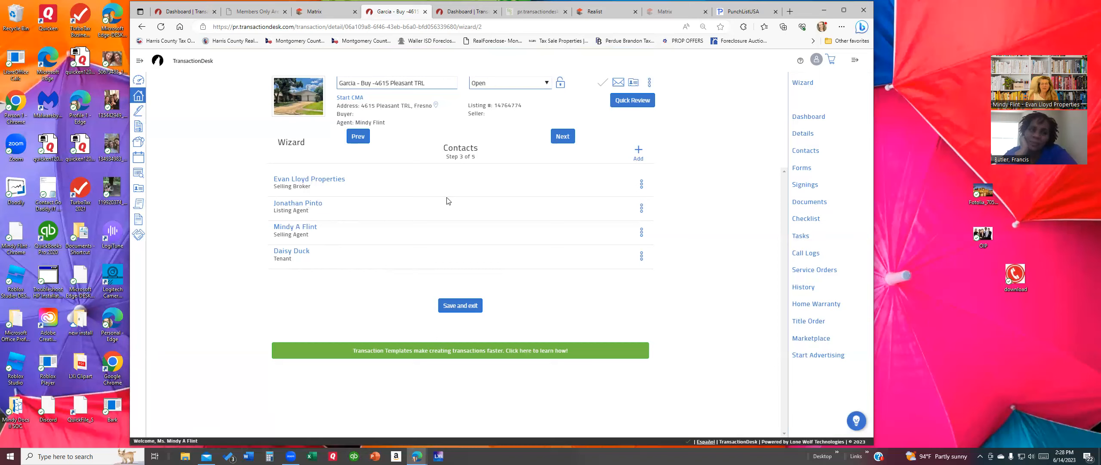
Step: Advance the wizard from the Contacts step to the Forms step
left_click(563, 137)
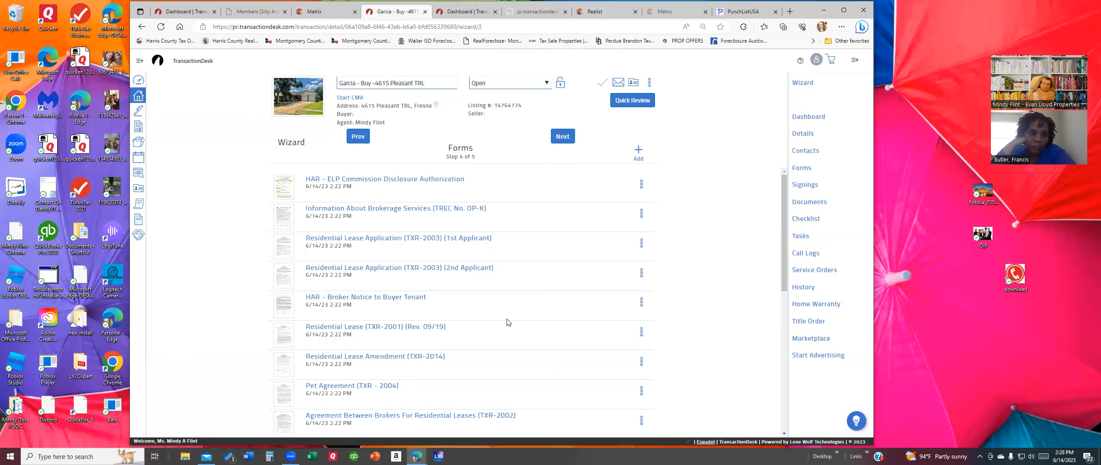
Step: Search the form library for 'lease', add nothing, and advance to the Documents step
scroll(508, 321, "down", 8)
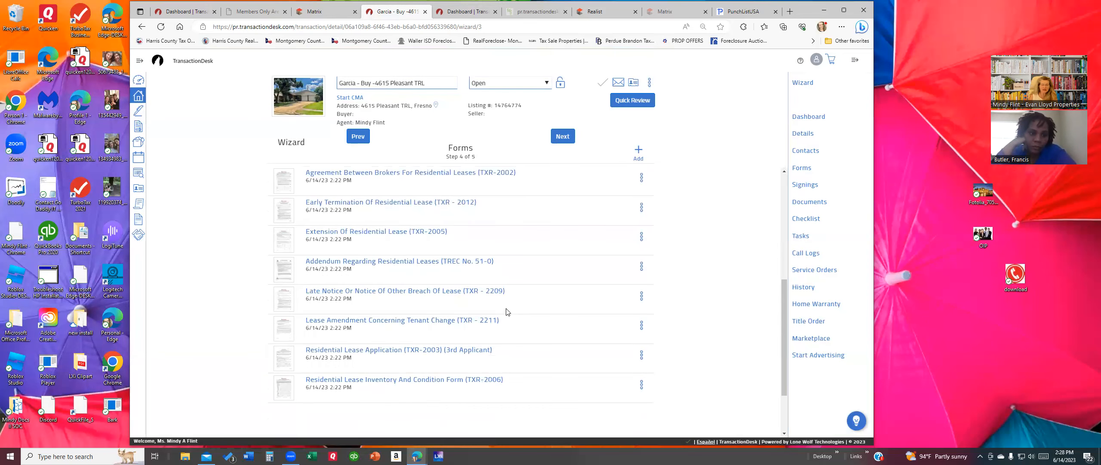
scroll(495, 311, "up", 5)
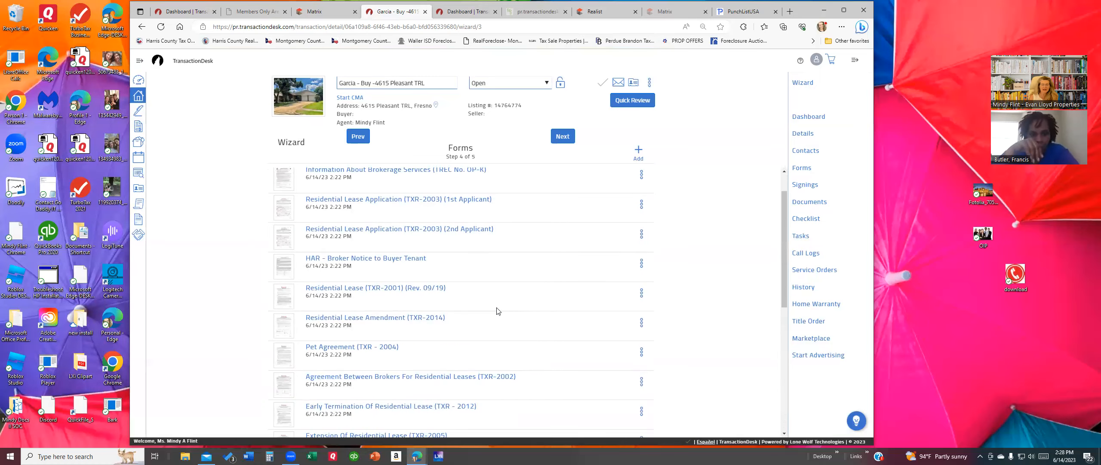
scroll(499, 316, "up", 1)
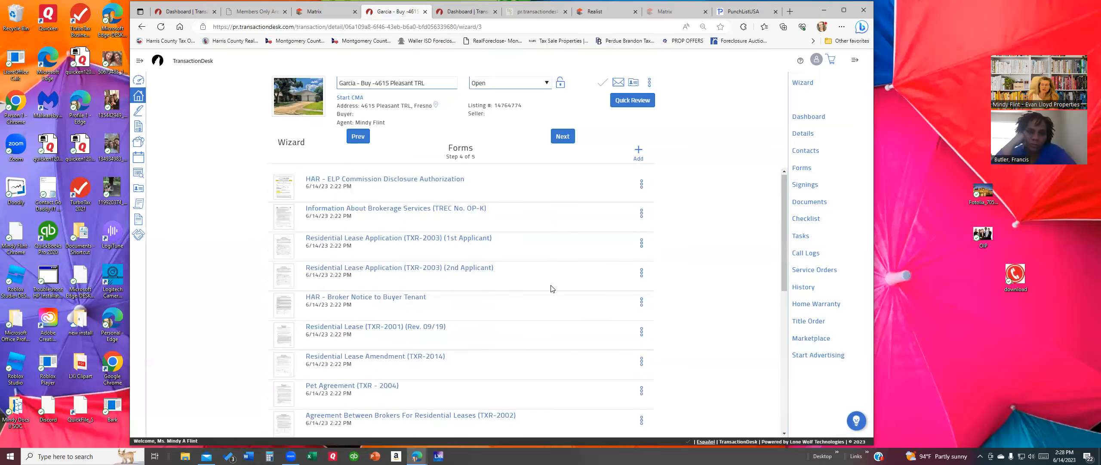
left_click(639, 151)
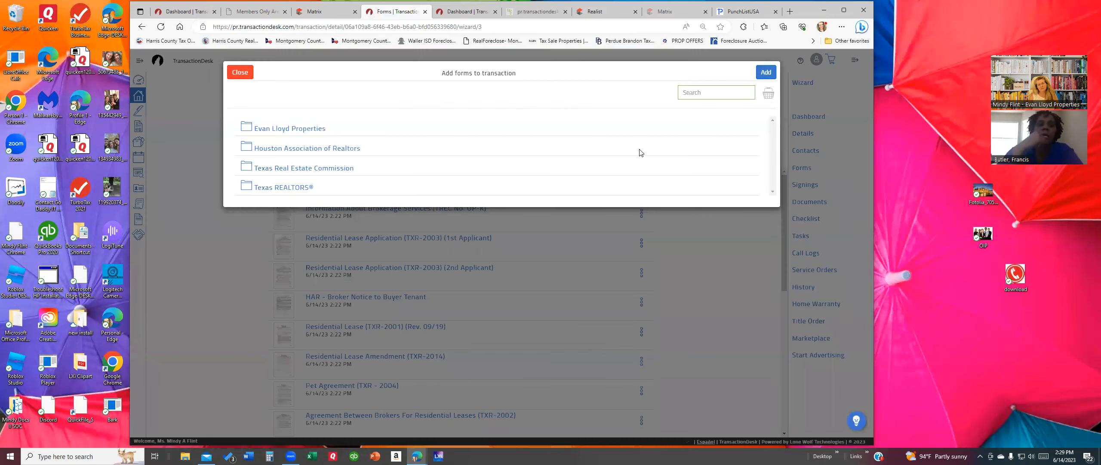
type("lea")
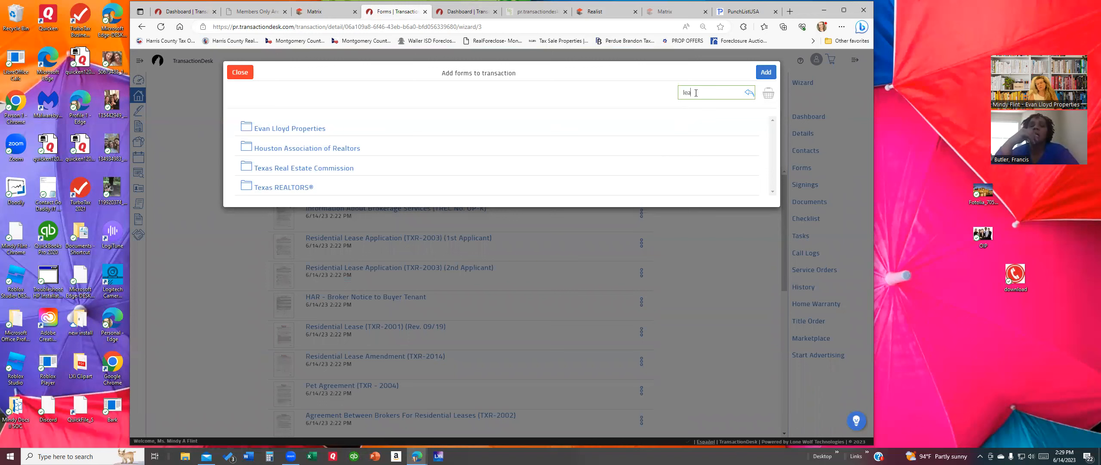
type("se")
key("Return")
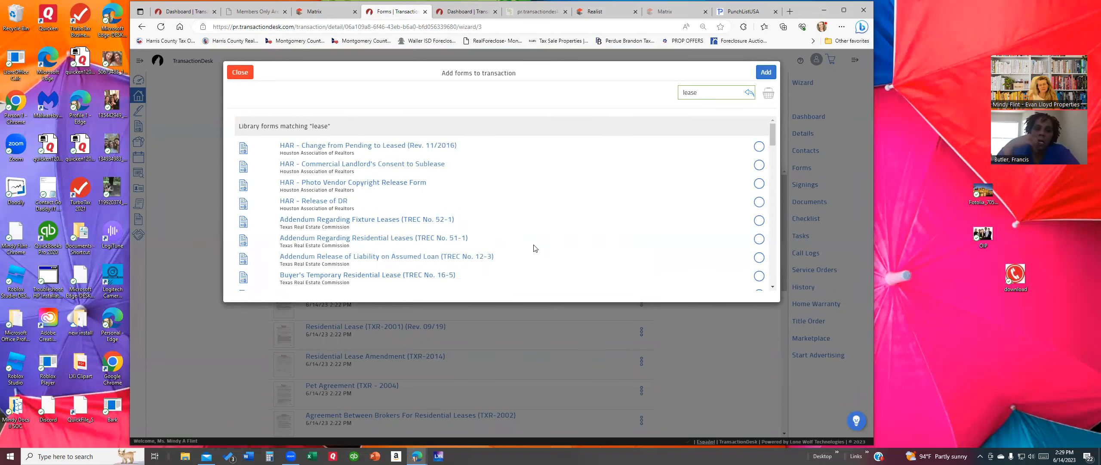
scroll(533, 249, "down", 3)
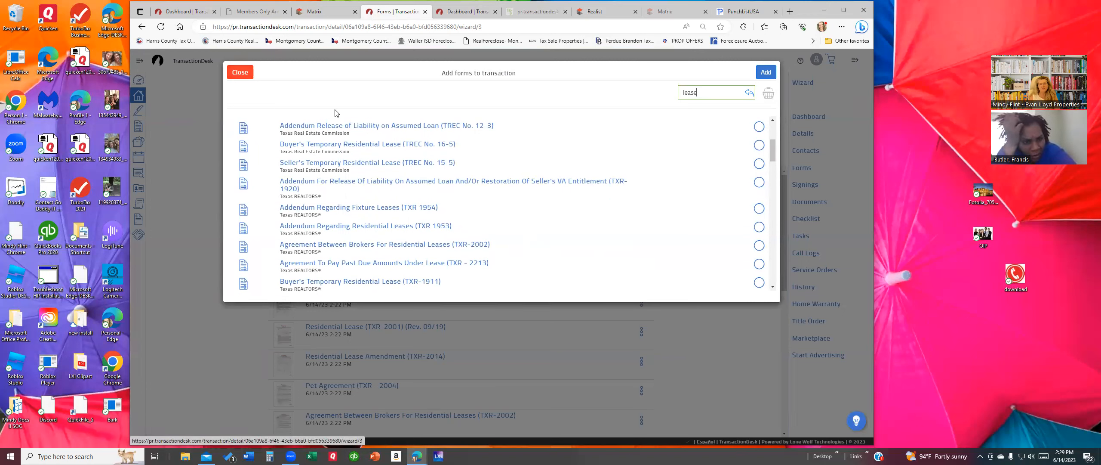
left_click(242, 73)
left_click(569, 135)
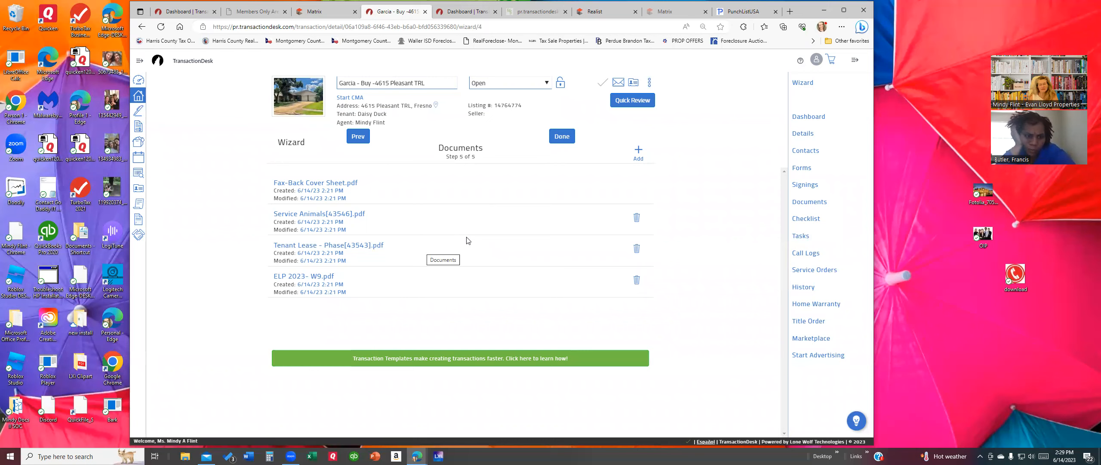
Step: Open ELP 2023- W9.pdf from the Documents list
left_click(312, 275)
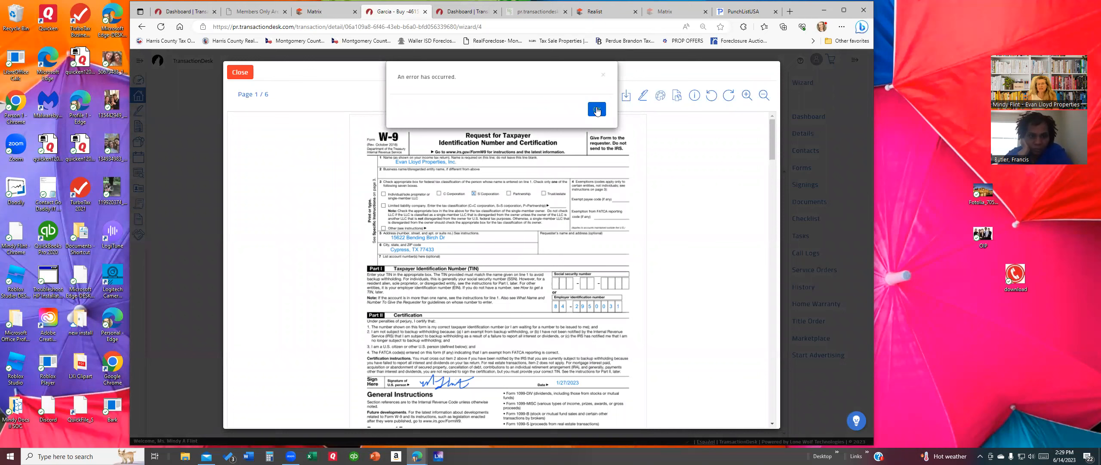
Step: Dismiss the W9 error and close it, then read through and close Tenant Lease - Phase[43543].pdf
left_click(597, 110)
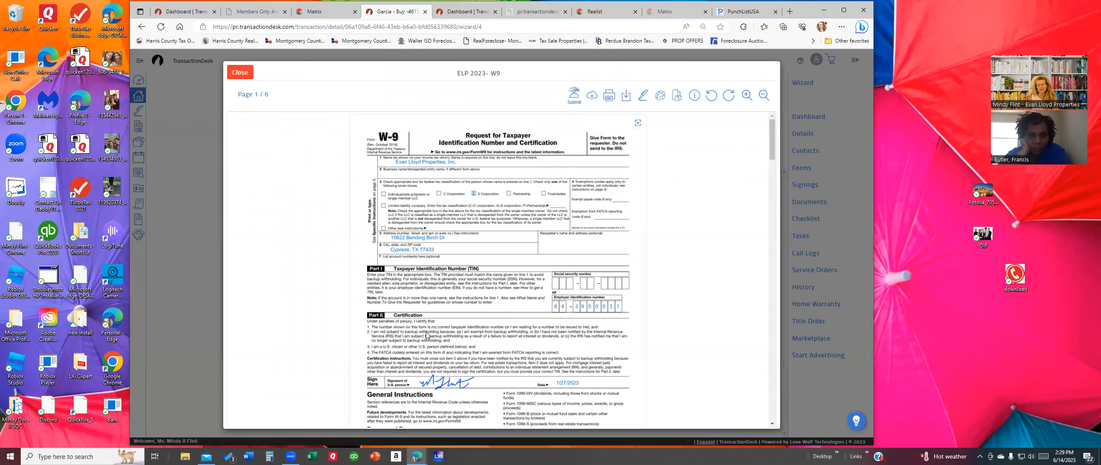
left_click(245, 74)
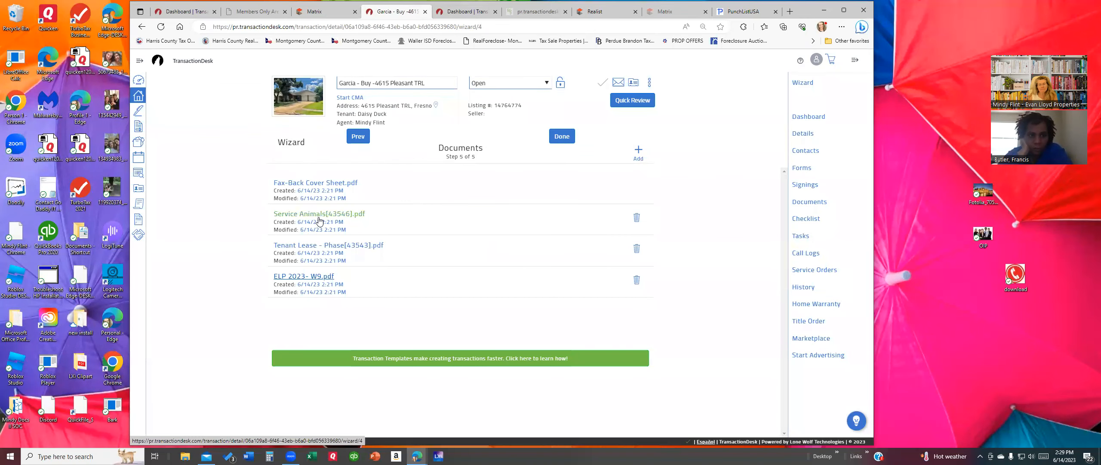
left_click(312, 245)
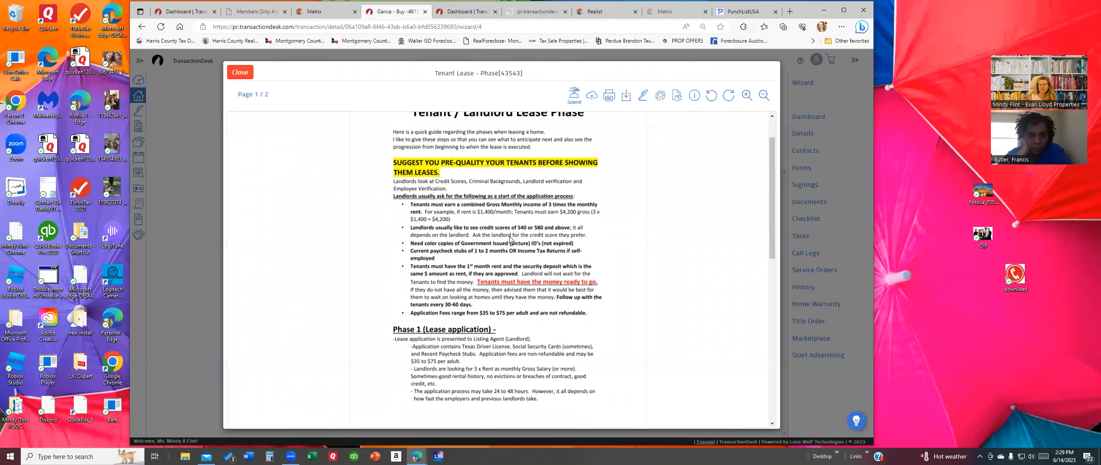
scroll(511, 239, "down", 3)
scroll(509, 241, "down", 5)
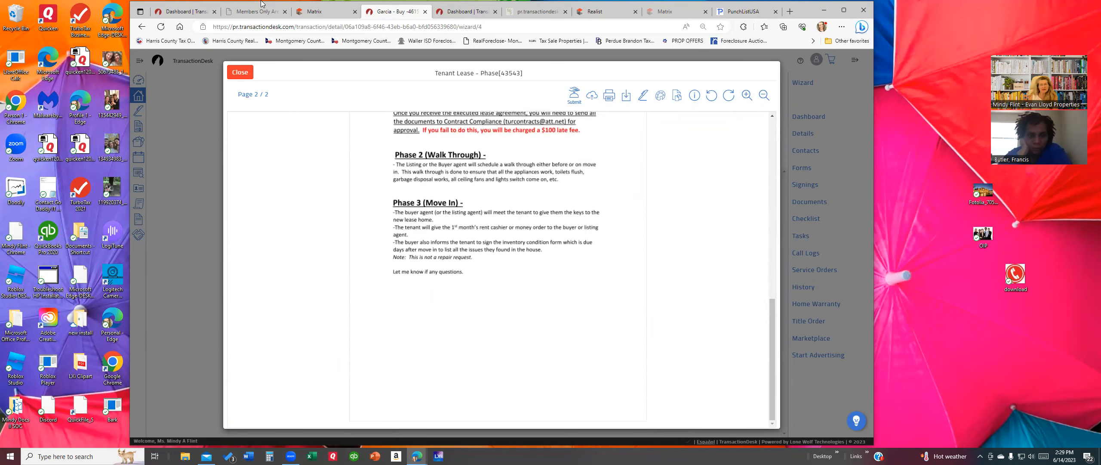
left_click(243, 72)
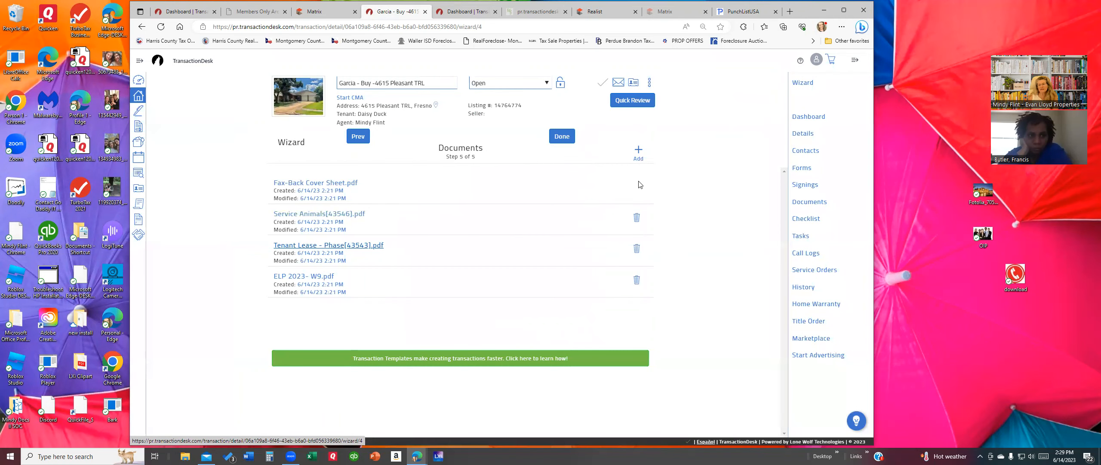
Step: Finish the wizard, open the transaction checklist, and copy its Email Upload address
left_click(559, 137)
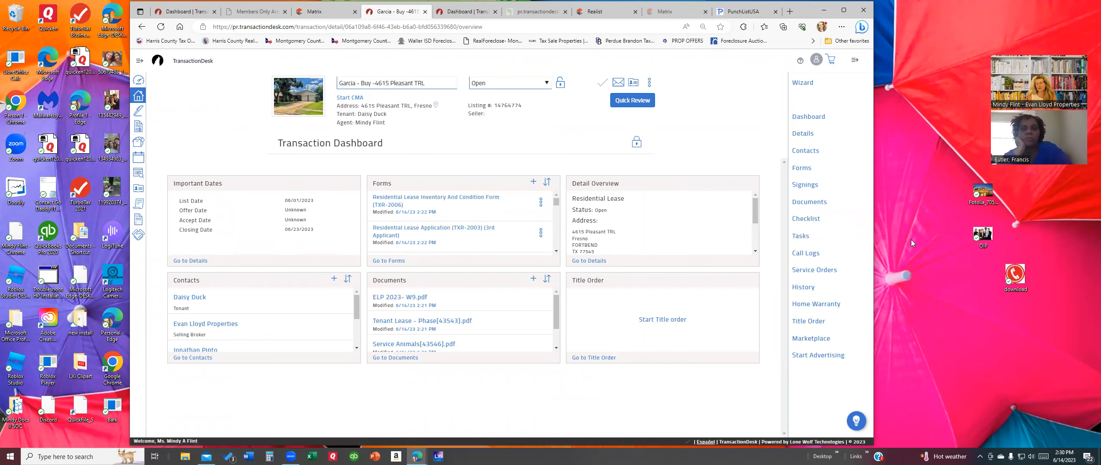
left_click(807, 218)
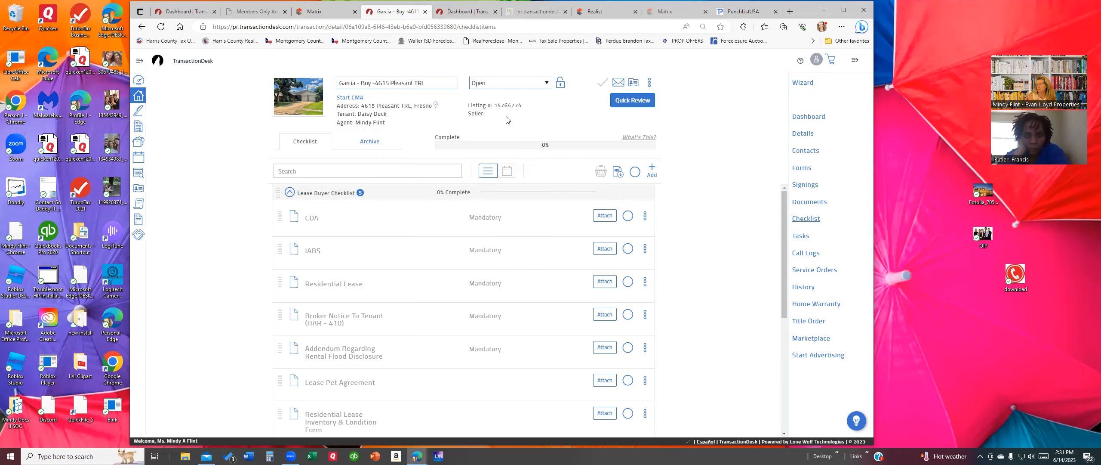
left_click(619, 84)
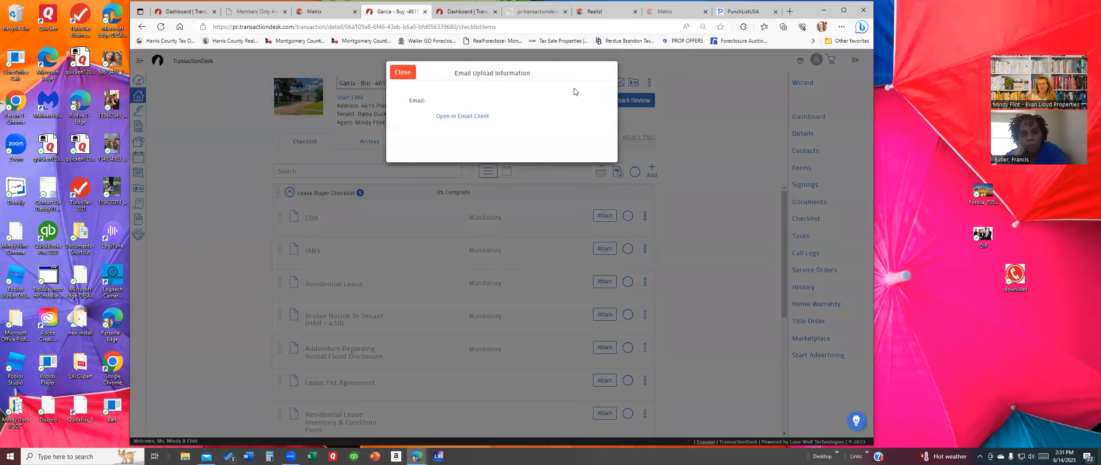
triple_click(525, 100)
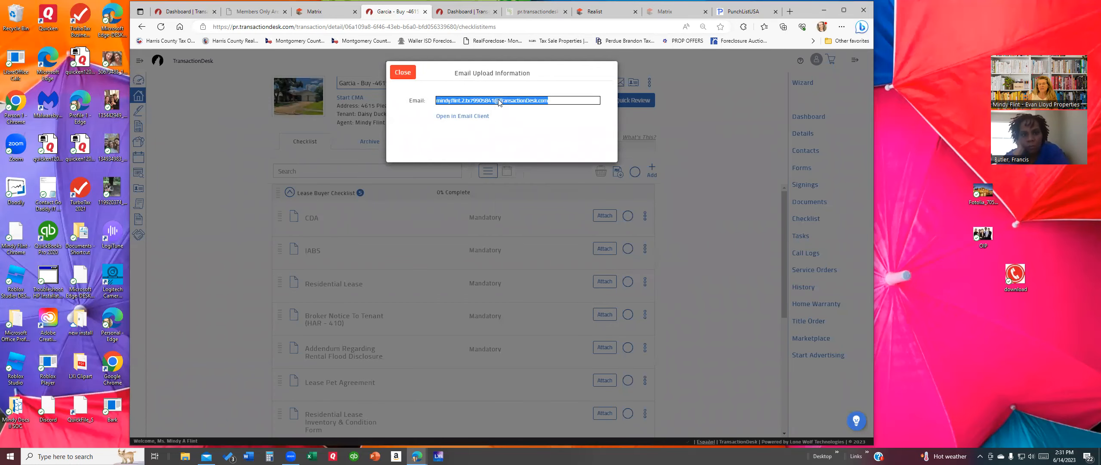
right_click(501, 101)
left_click(521, 107)
left_click(207, 456)
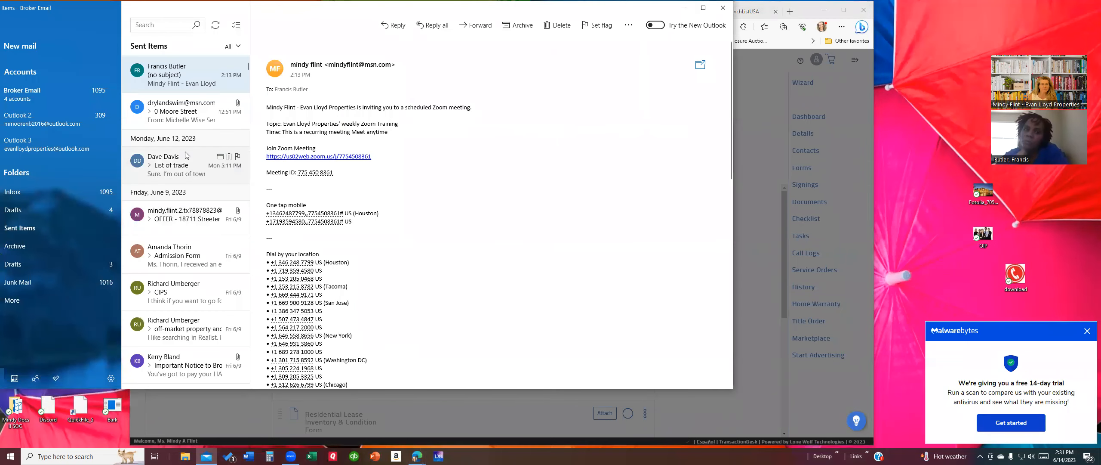
left_click(177, 113)
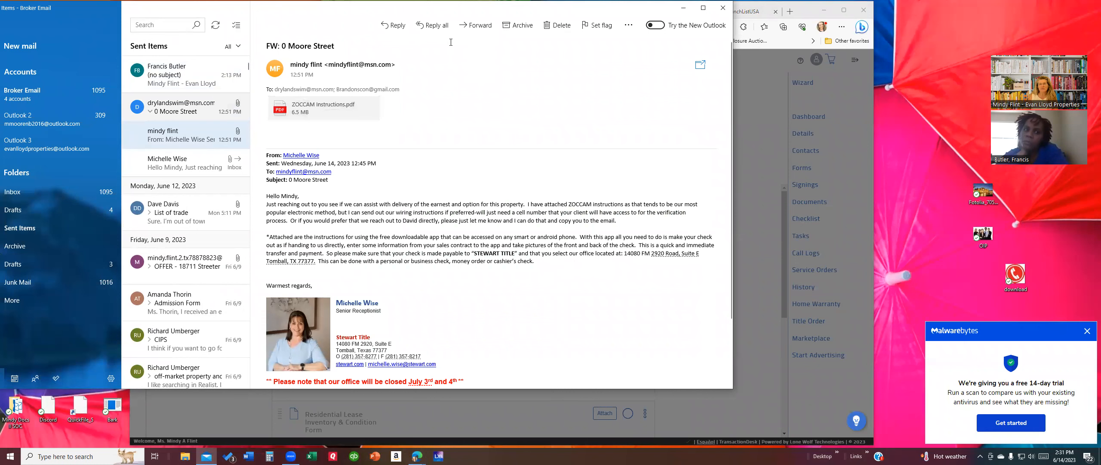
left_click(476, 25)
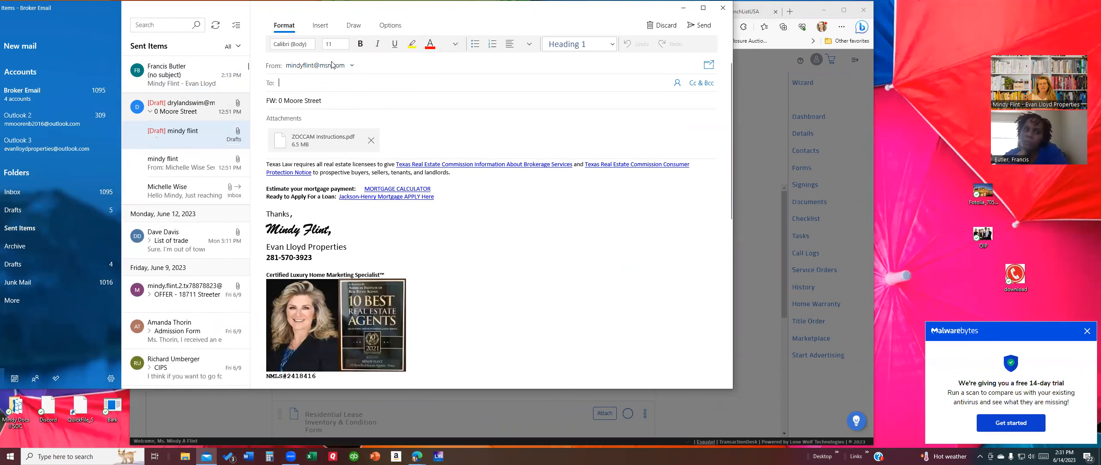
scroll(299, 76, "down", 1)
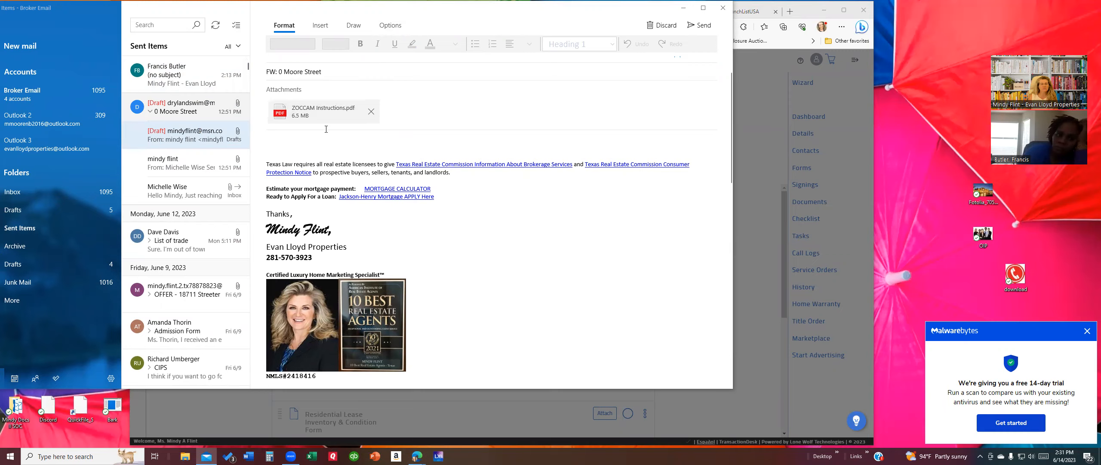
scroll(328, 143, "down", 5)
scroll(327, 143, "up", 6)
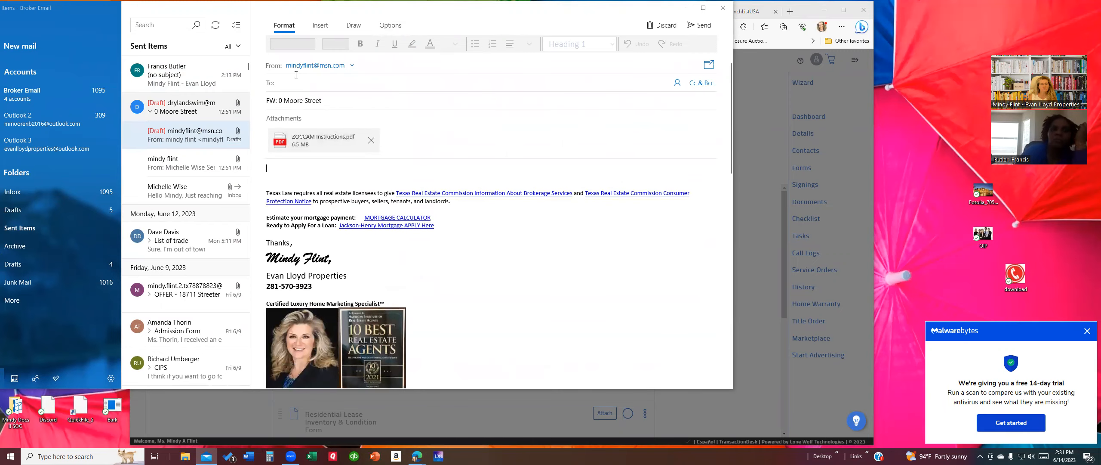
right_click(296, 81)
left_click(317, 89)
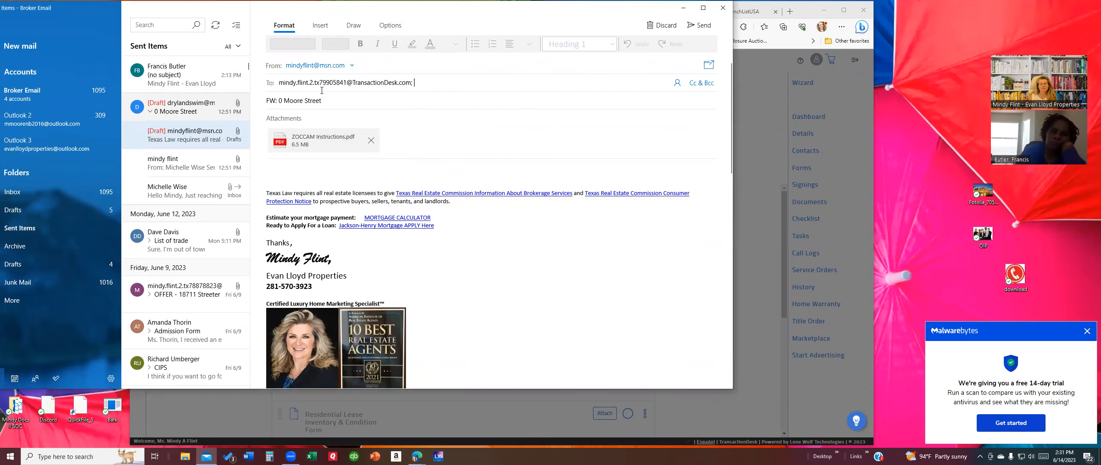
Step: Clear the forwarded message body and send it with ZOCCAM Instructions.pdf attached
left_click(290, 165)
key("ctrl+a")
scroll(290, 164, "down", 13)
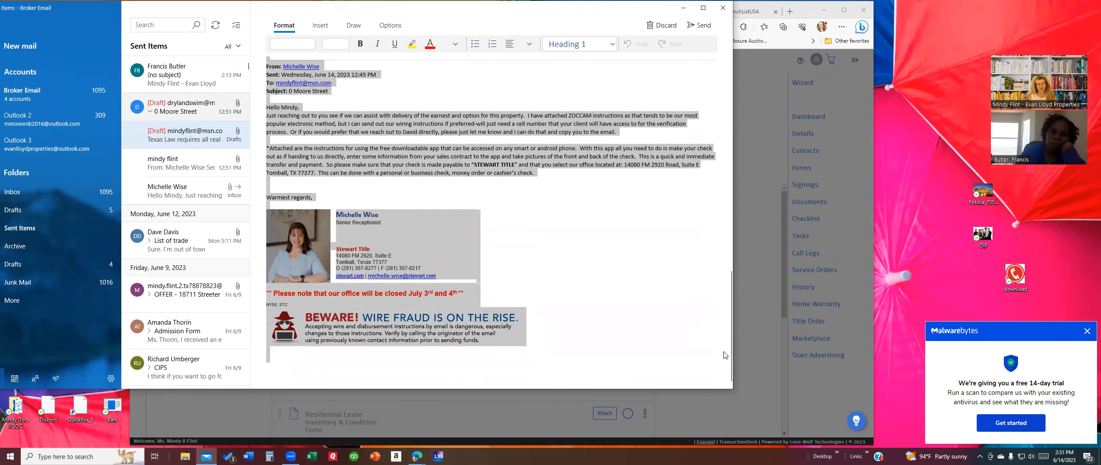
key("Delete")
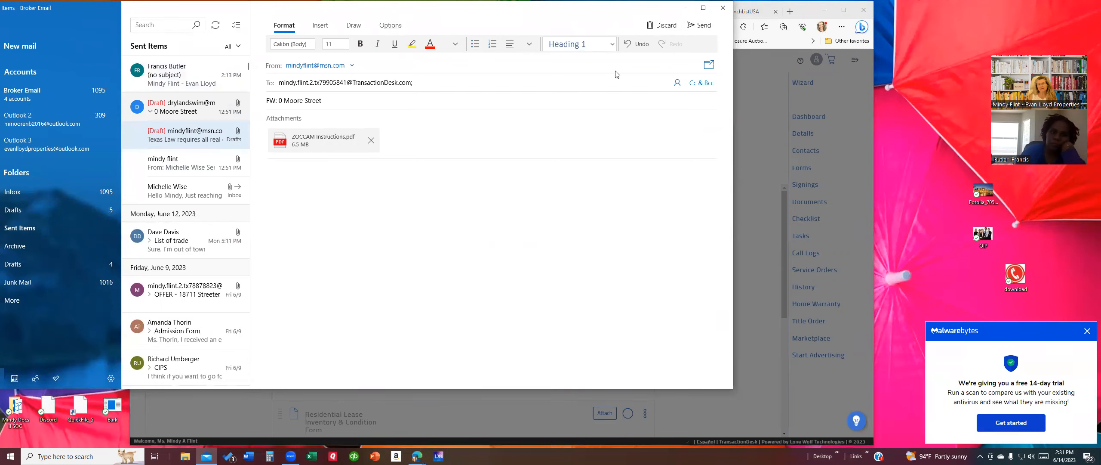
left_click(706, 26)
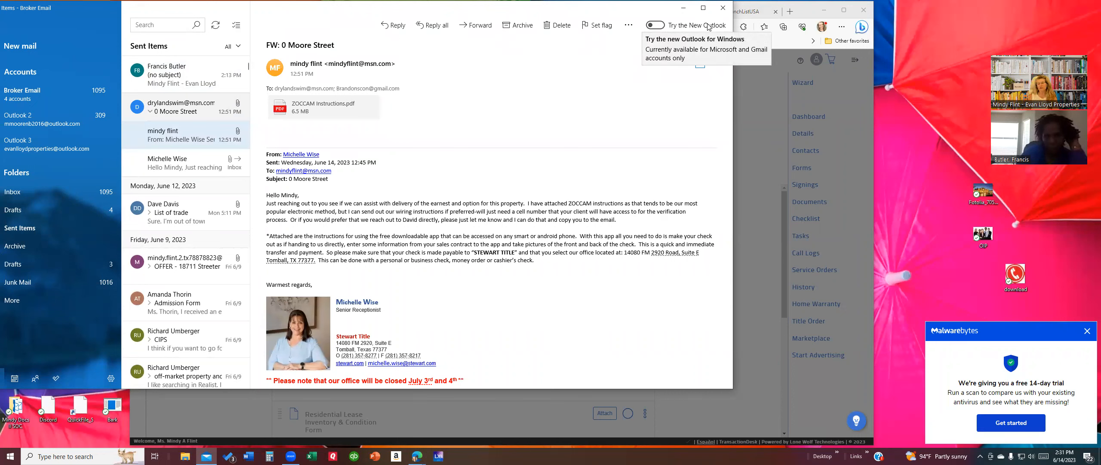
left_click(719, 11)
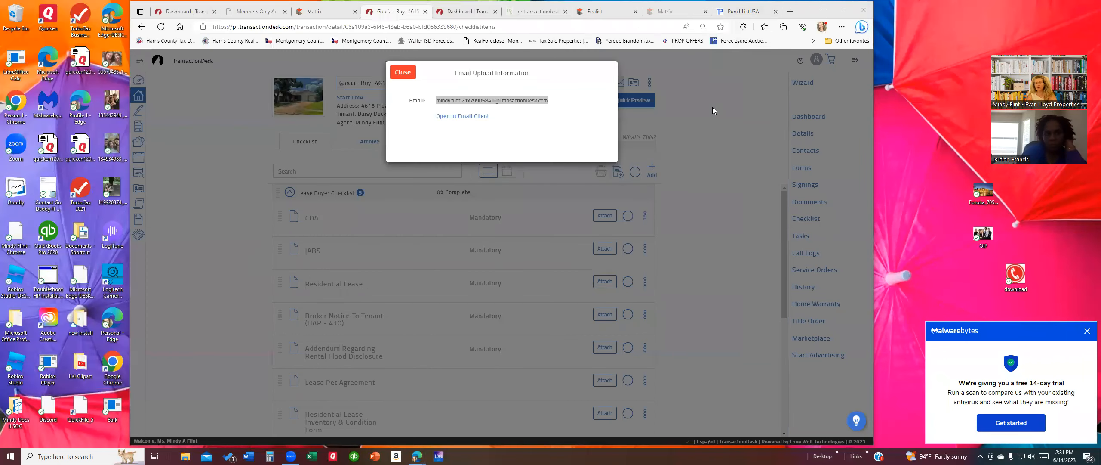
Step: Close the Email Upload Information box, open the Documents list, and tick Tenant Lease - Phase[43543].pdf
left_click(402, 72)
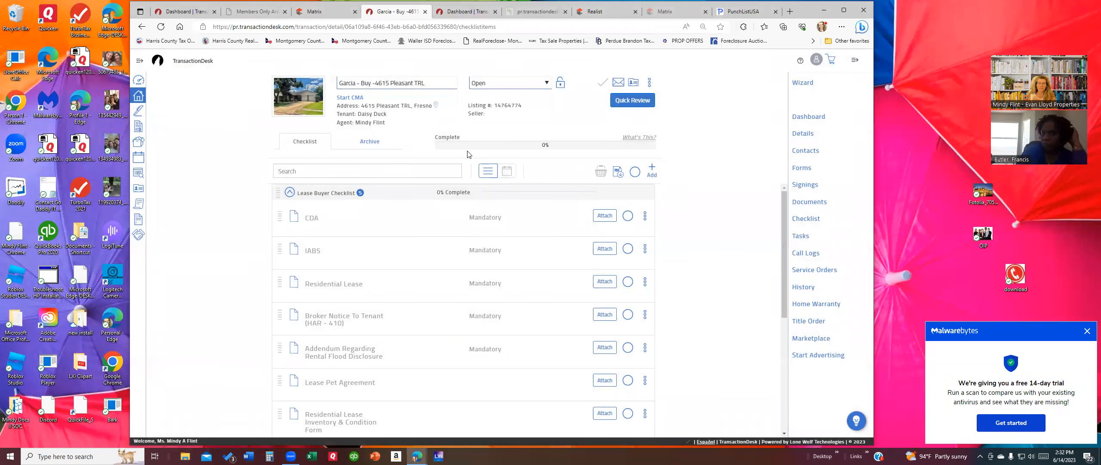
scroll(403, 225, "down", 3)
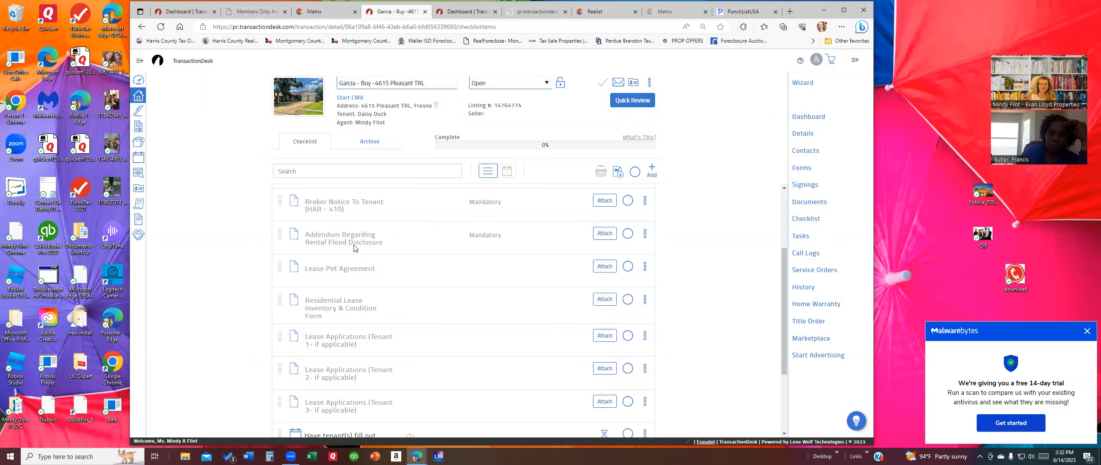
scroll(350, 241, "up", 3)
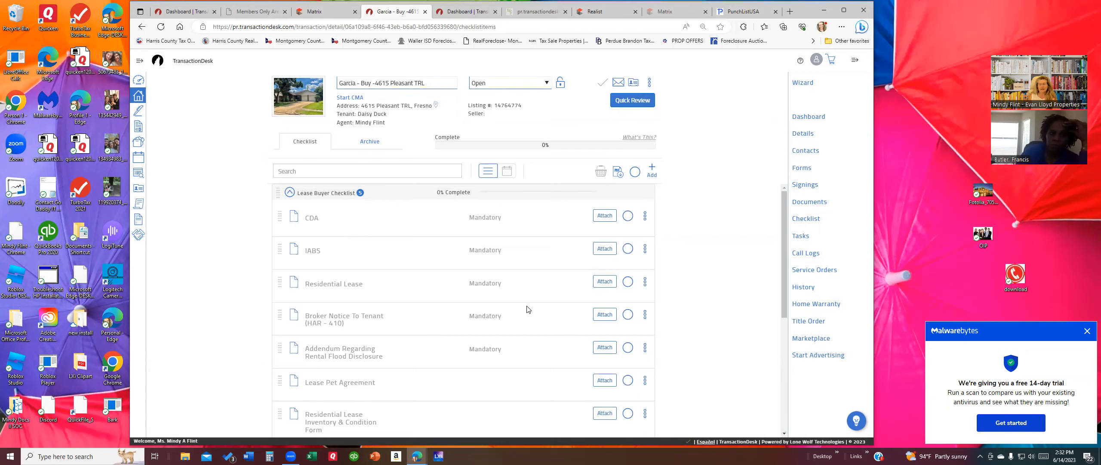
left_click(809, 201)
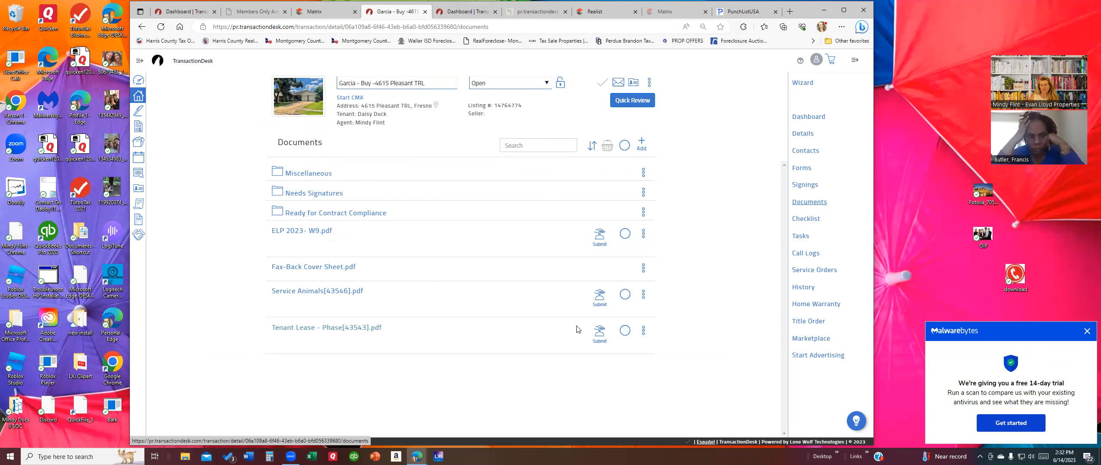
left_click(625, 331)
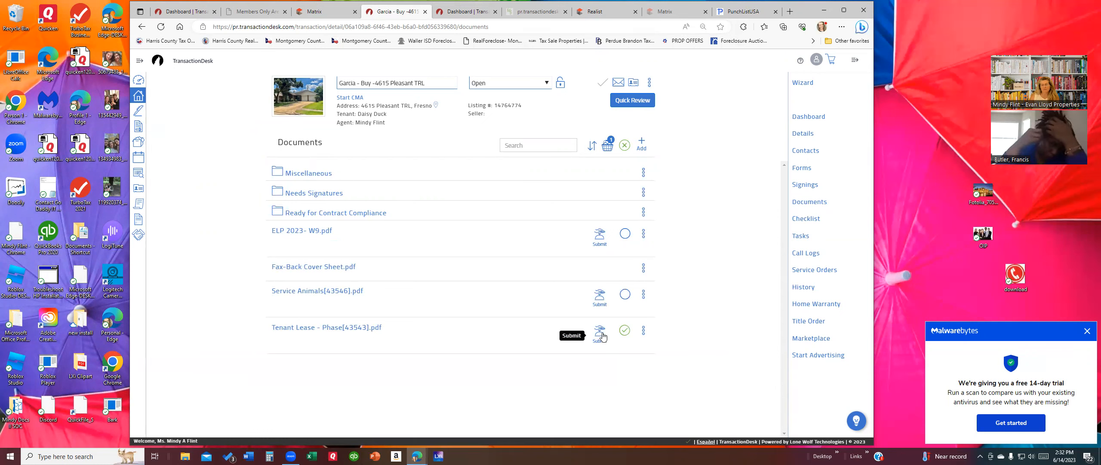
Step: Re-check Tenant Lease - Phase[43543].pdf and begin submitting it to a checklist item
left_click(645, 335)
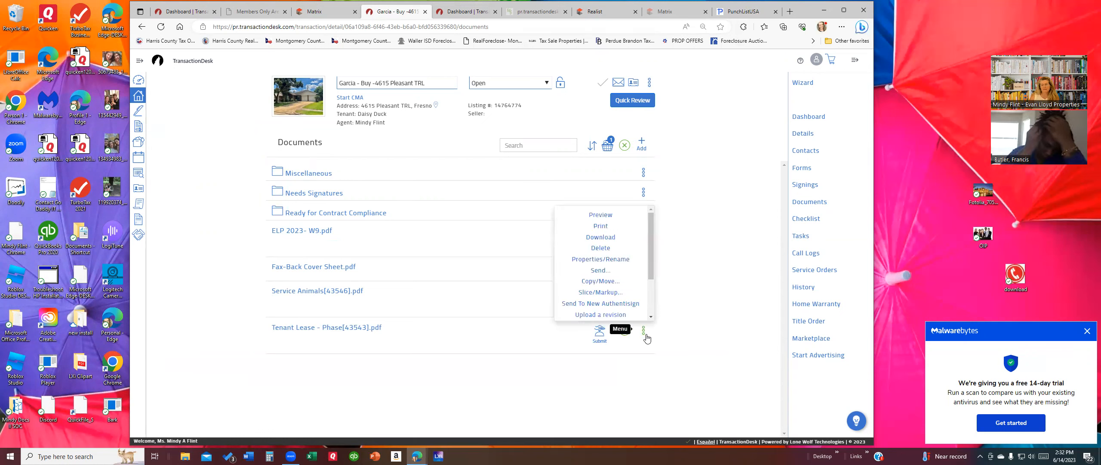
left_click(612, 336)
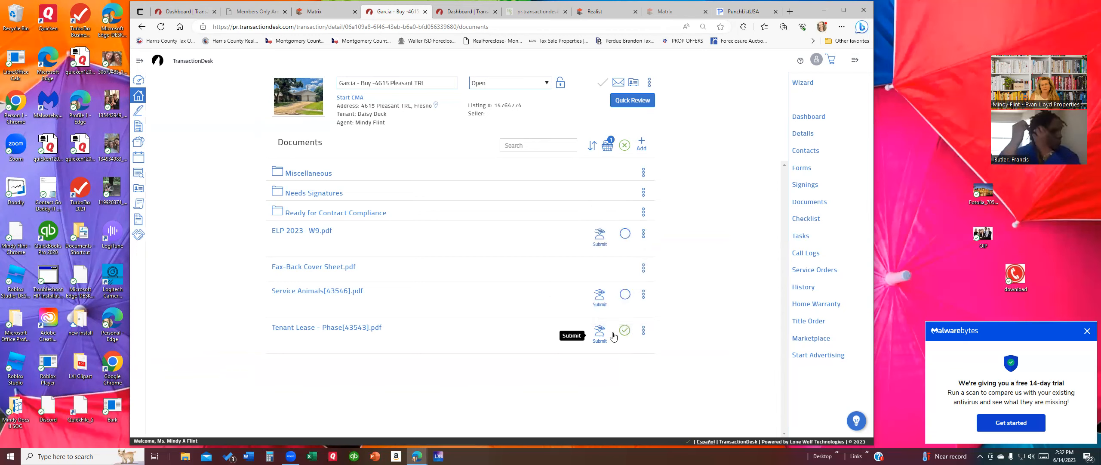
left_click(625, 333)
left_click(625, 330)
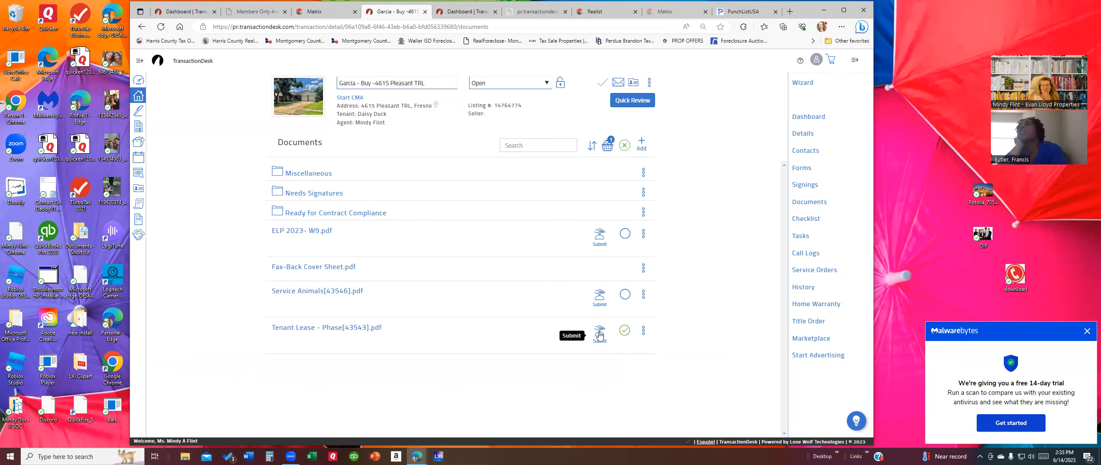
left_click(600, 334)
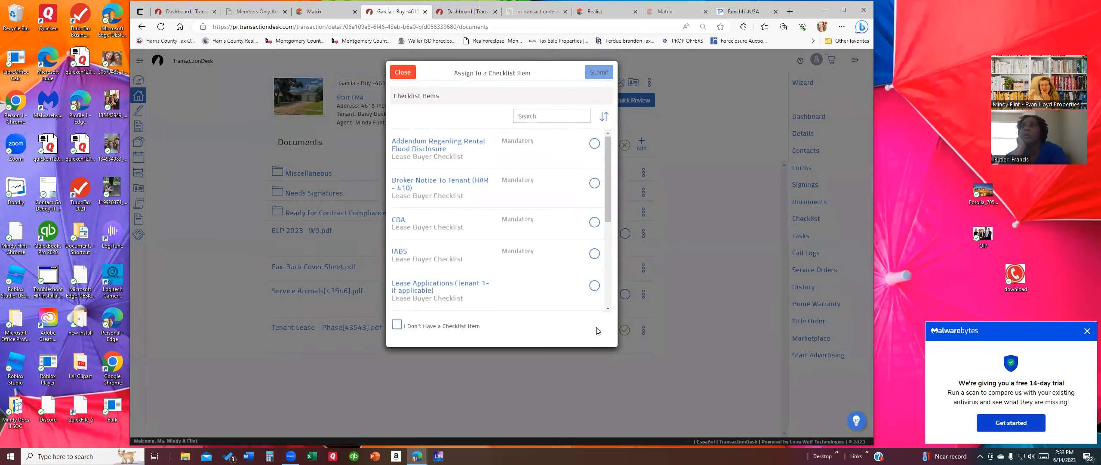
Step: Submit Tenant Lease - Phase[43543].pdf as Lease Applications (Tenant 1- if applicable), then return to the checklist
left_click(406, 73)
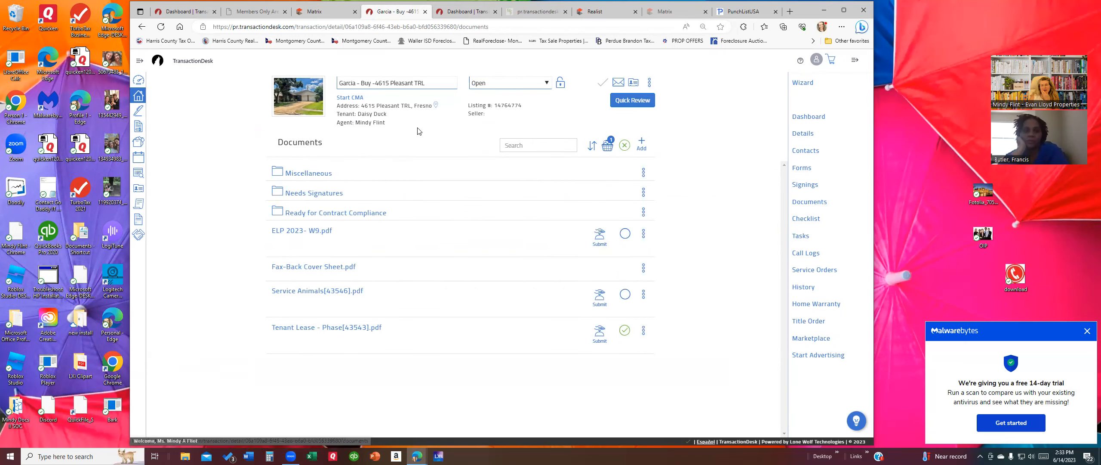
left_click(599, 334)
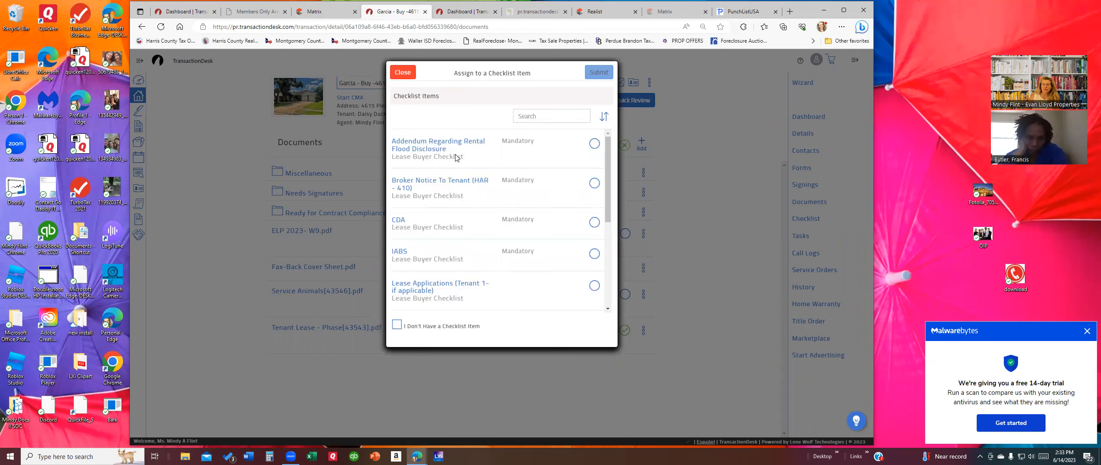
scroll(446, 206, "down", 1)
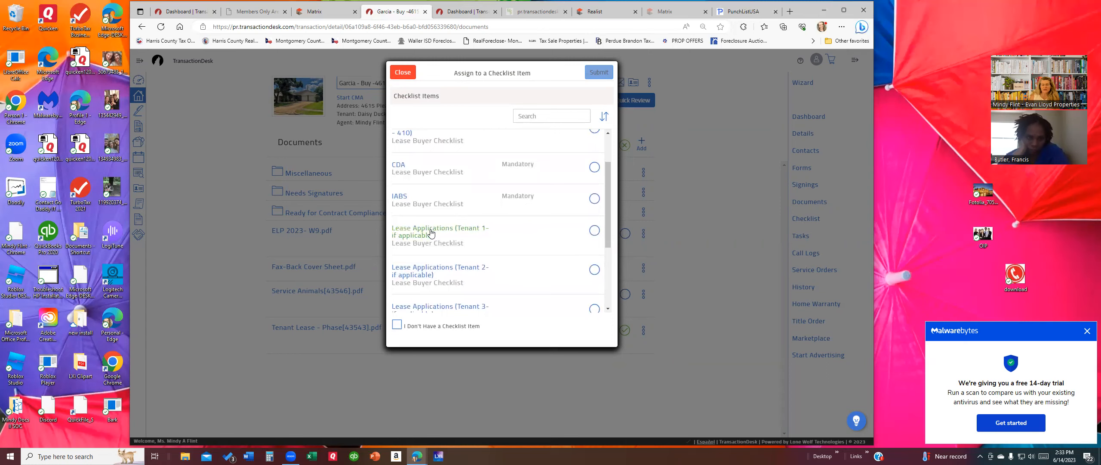
scroll(563, 238, "down", 1)
scroll(564, 238, "up", 1)
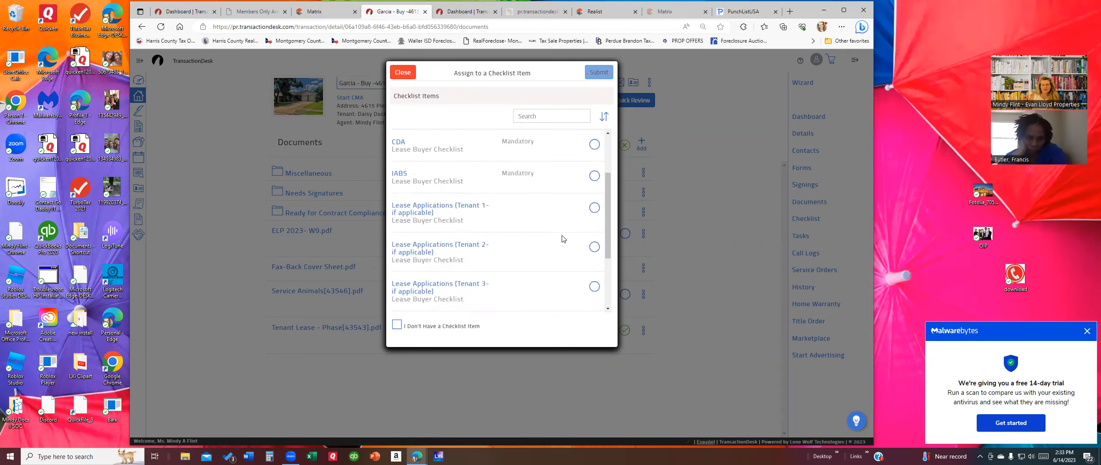
left_click(595, 230)
left_click(599, 72)
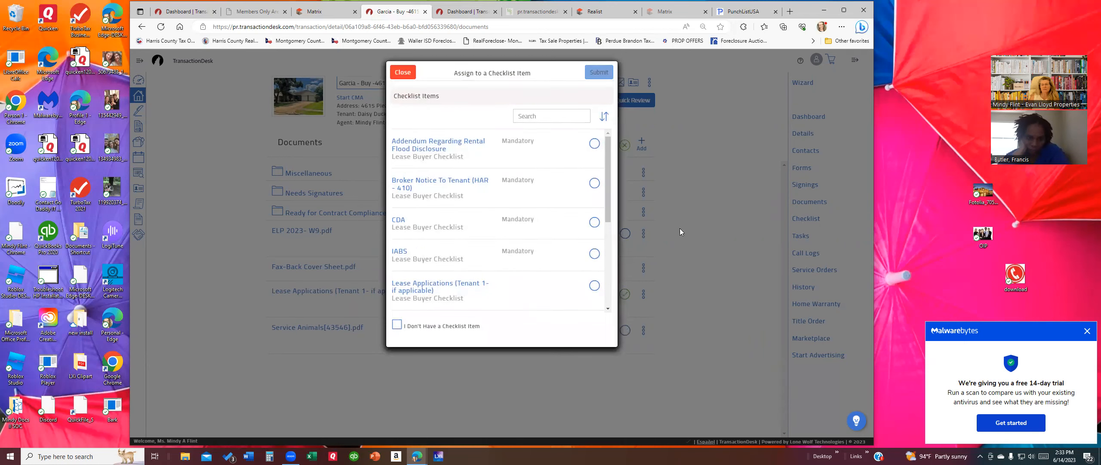
left_click(410, 74)
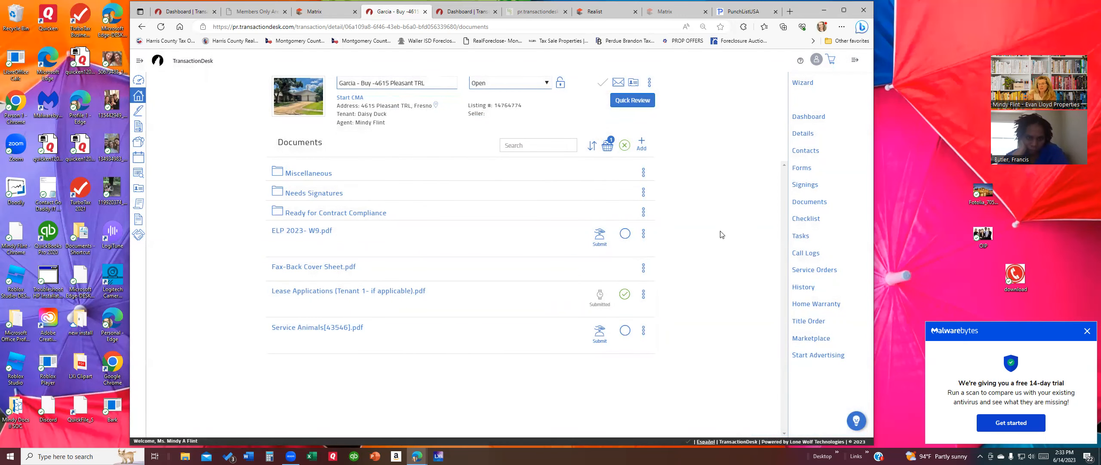
left_click(805, 219)
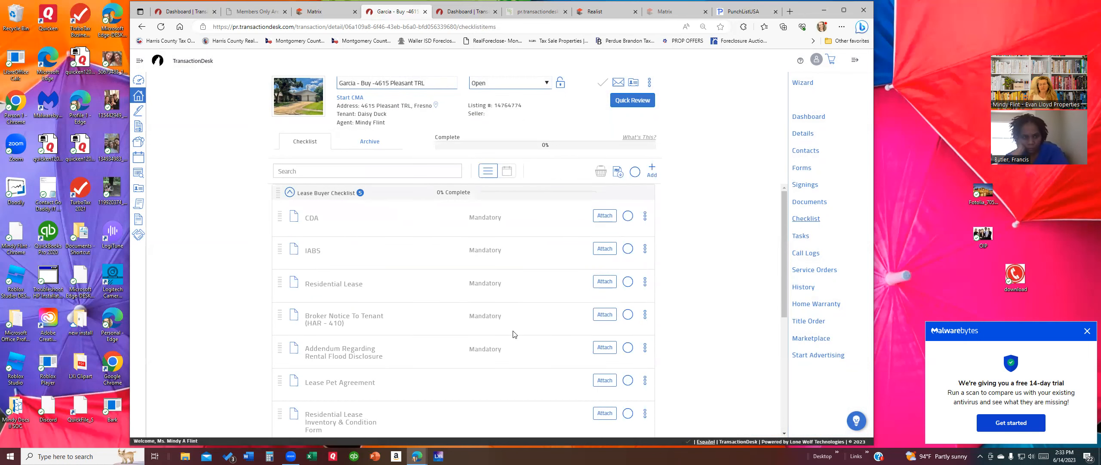
scroll(508, 345, "down", 4)
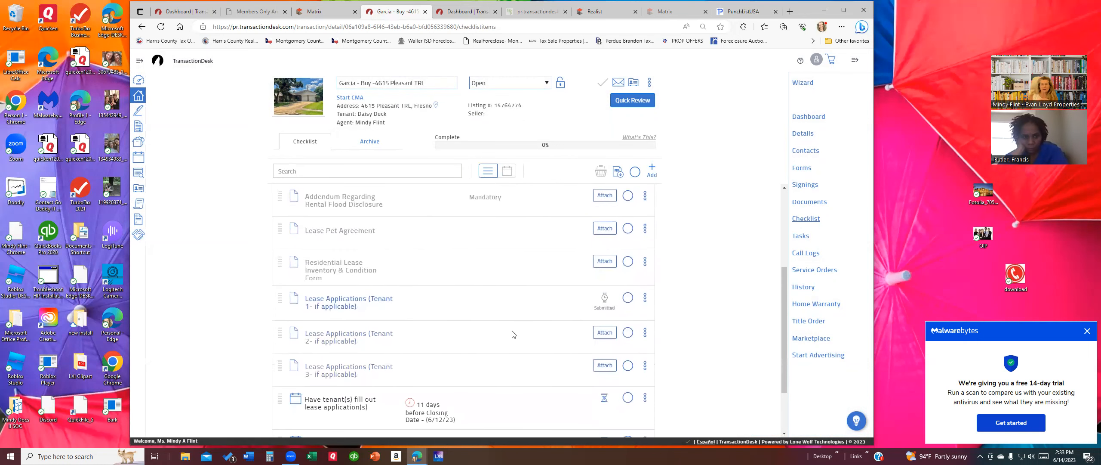
scroll(512, 335, "down", 1)
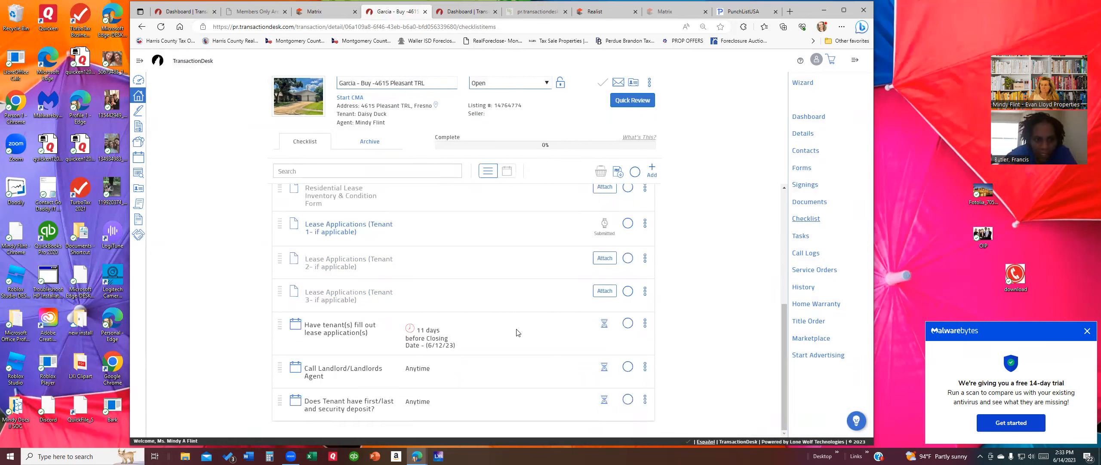
scroll(519, 331, "up", 5)
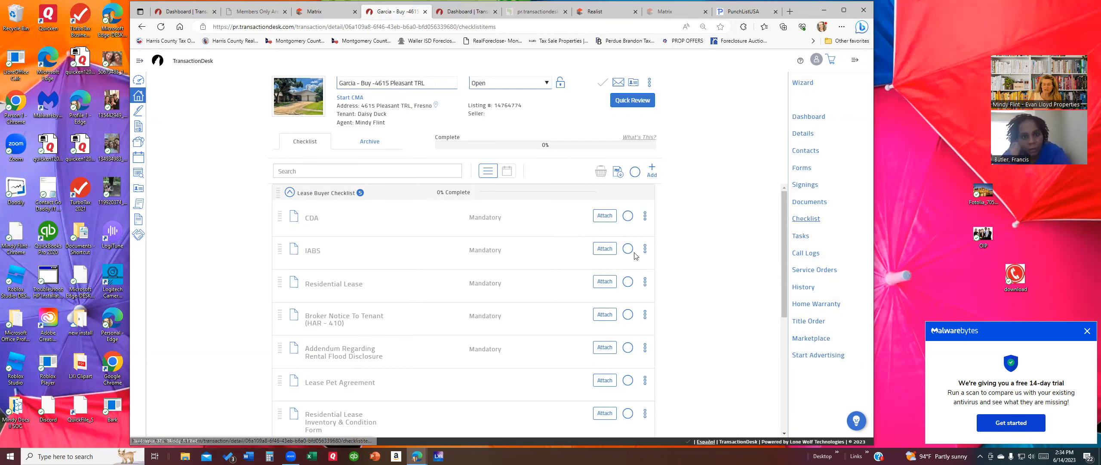
scroll(519, 281, "down", 2)
scroll(520, 282, "down", 2)
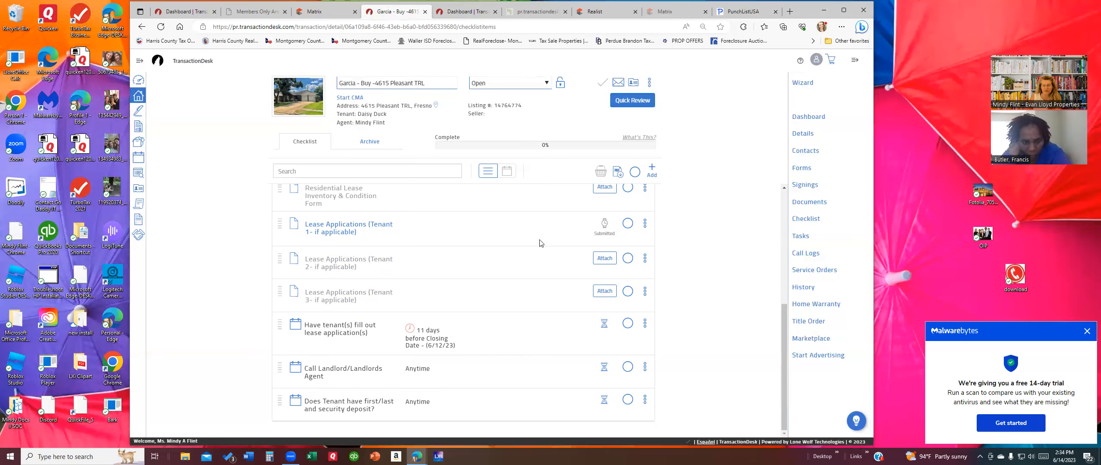
left_click(802, 168)
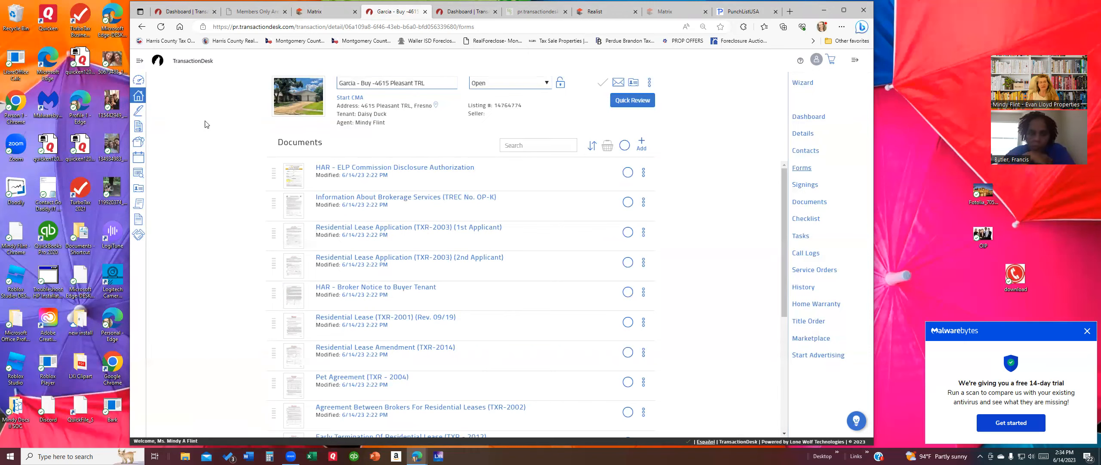
left_click(139, 80)
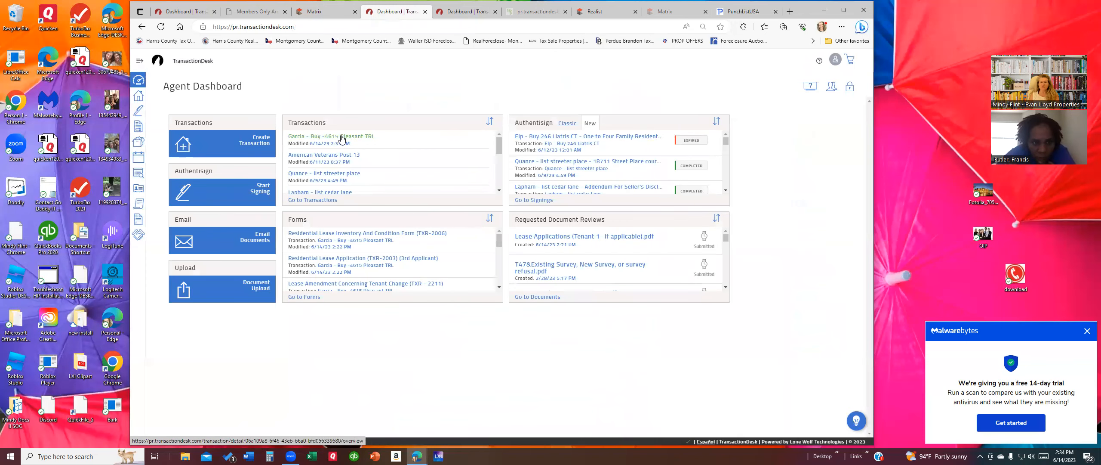
left_click(341, 137)
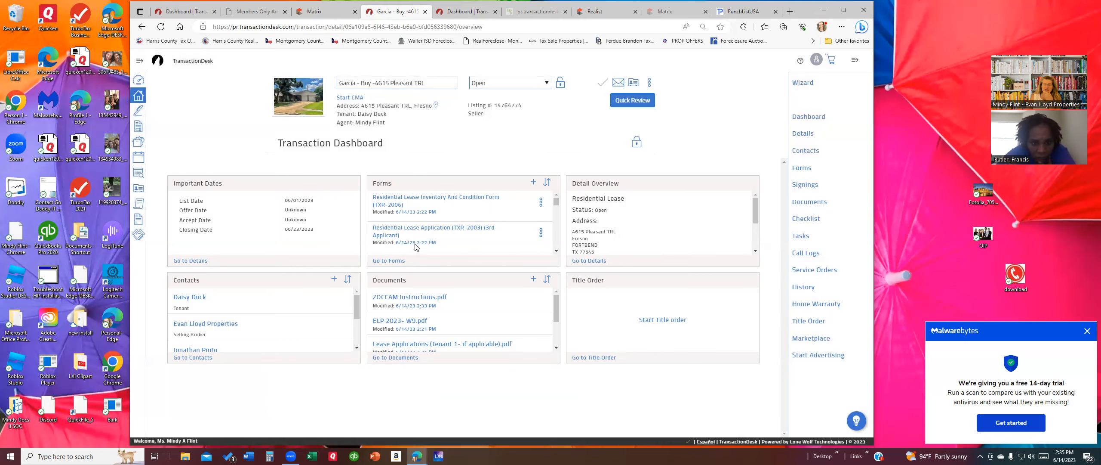
Step: Go to the transaction's forms and open Information About Brokerage Services (TREC No. OP-K) for editing
left_click(394, 260)
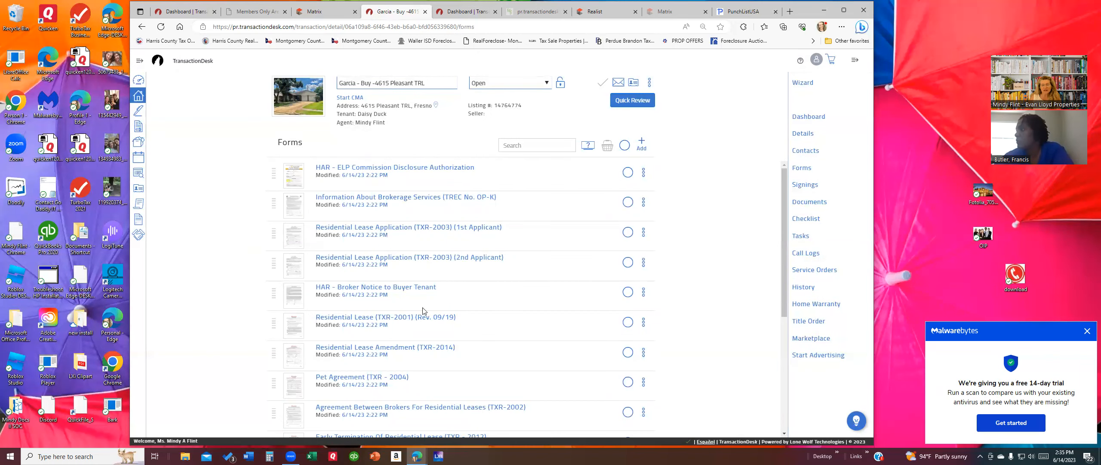
scroll(432, 319, "down", 4)
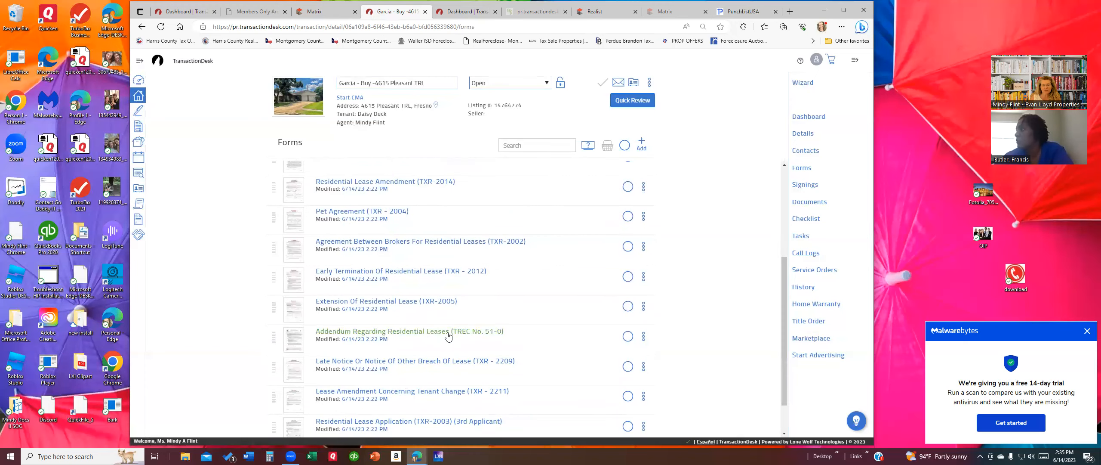
scroll(447, 339, "down", 1)
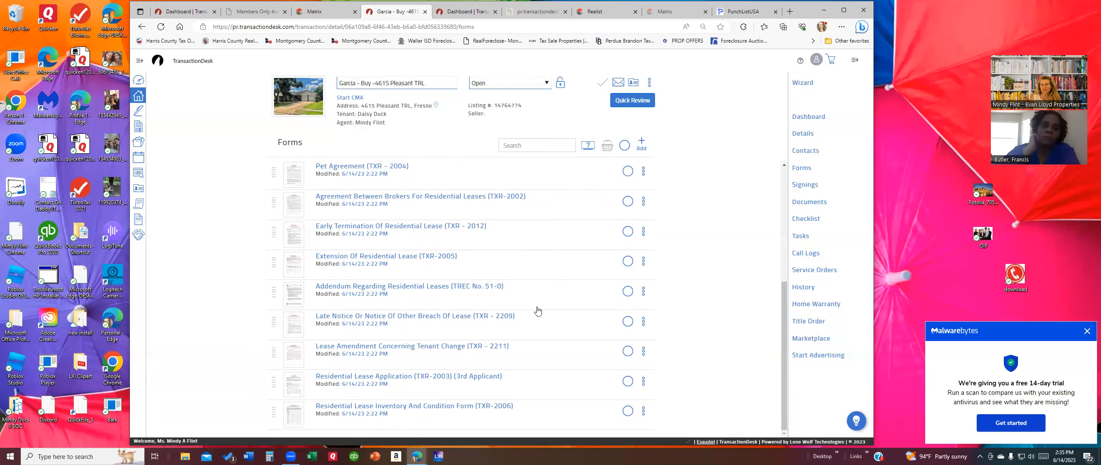
scroll(374, 174, "up", 5)
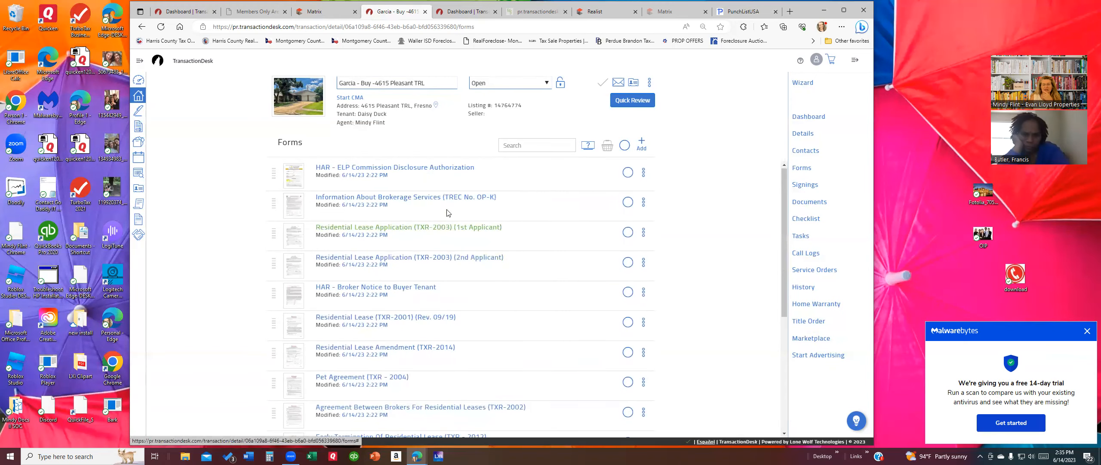
left_click(369, 198)
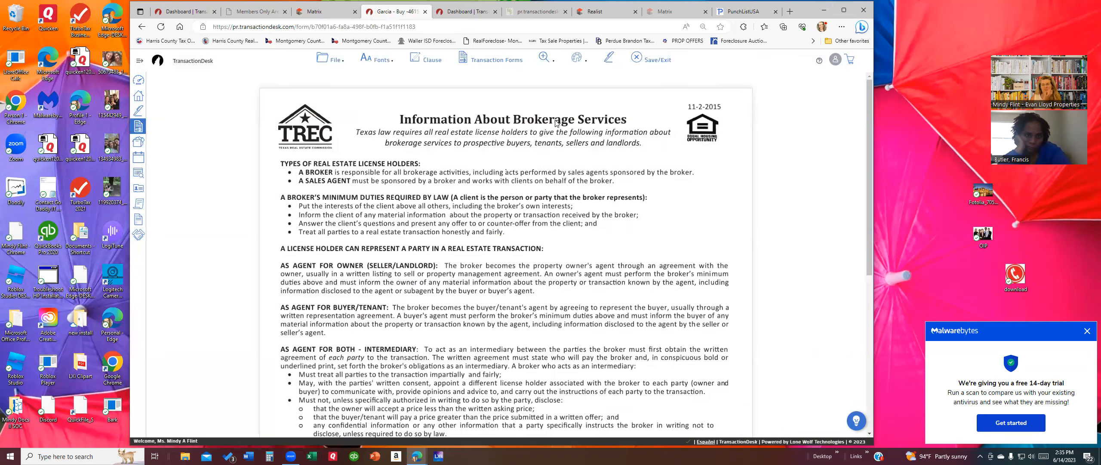
Step: Send the Information About Brokerage Services form to a new AuthentiSign envelope and show its documents
scroll(479, 140, "down", 6)
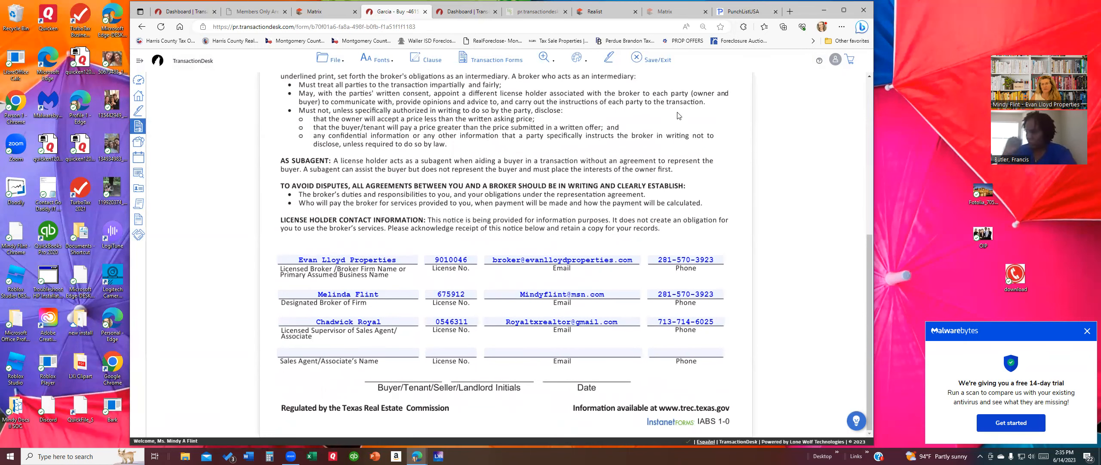
left_click(609, 60)
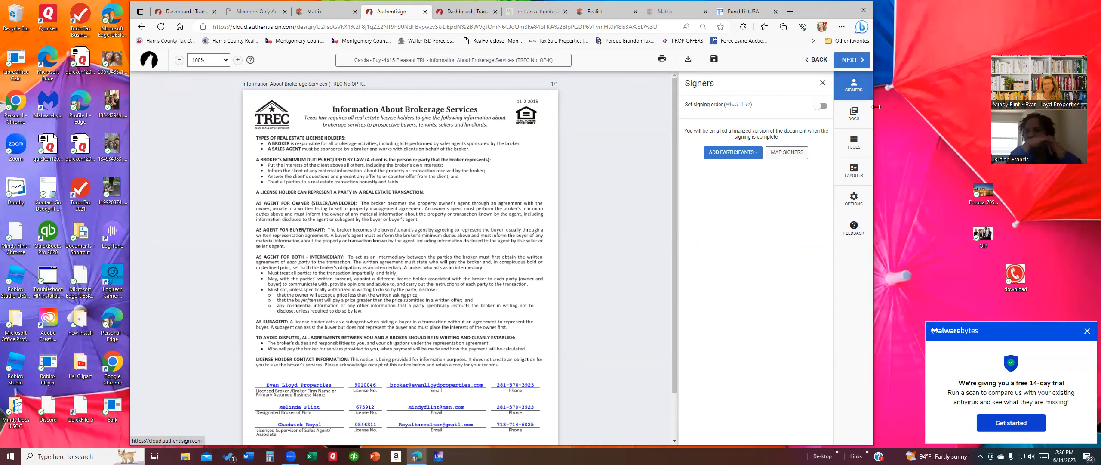
left_click(854, 118)
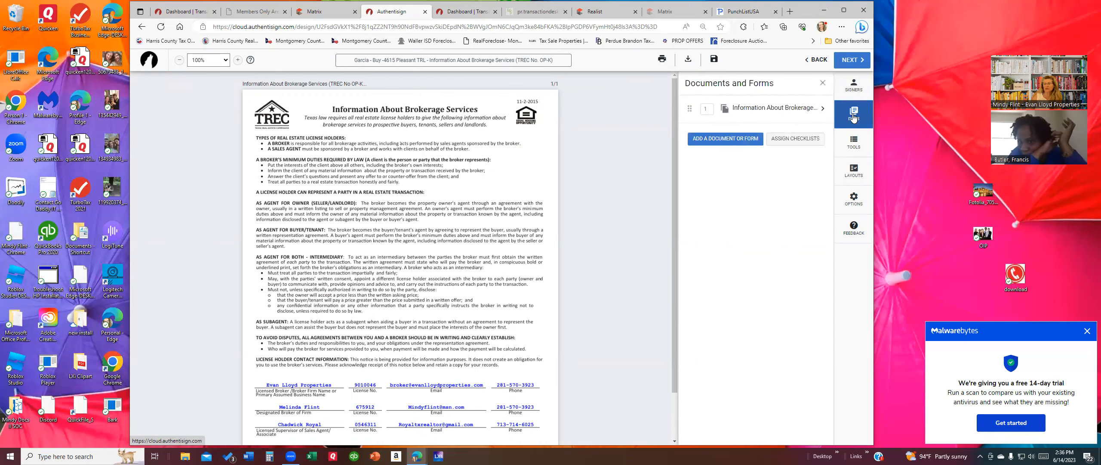
Step: Add both applicants' Residential Lease Applications and HAR Broker Notice to Buyer Tenant to the envelope
left_click(712, 140)
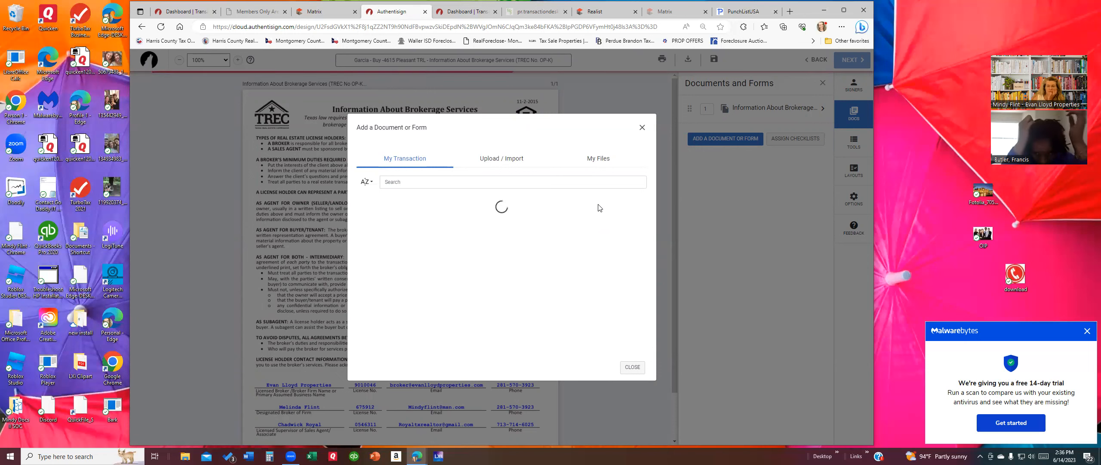
left_click(620, 260)
left_click(621, 288)
left_click(620, 315)
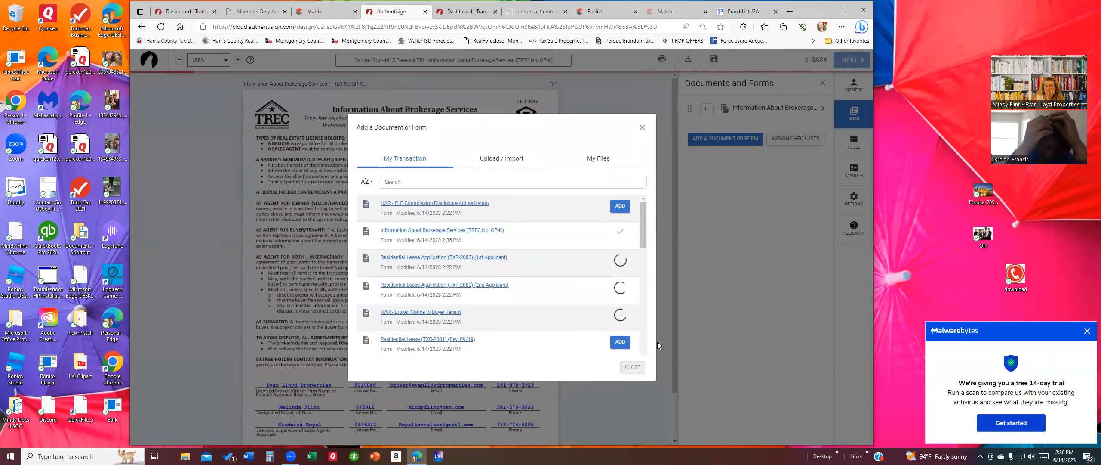
left_click(632, 366)
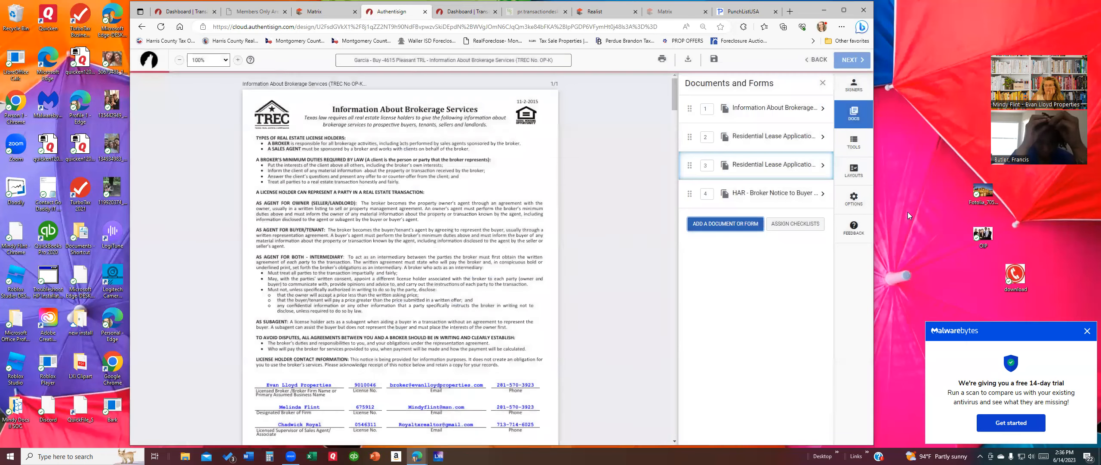
Step: Add the transaction's Selling Agent as a Remote Signer, then dismiss the antivirus popup
left_click(856, 88)
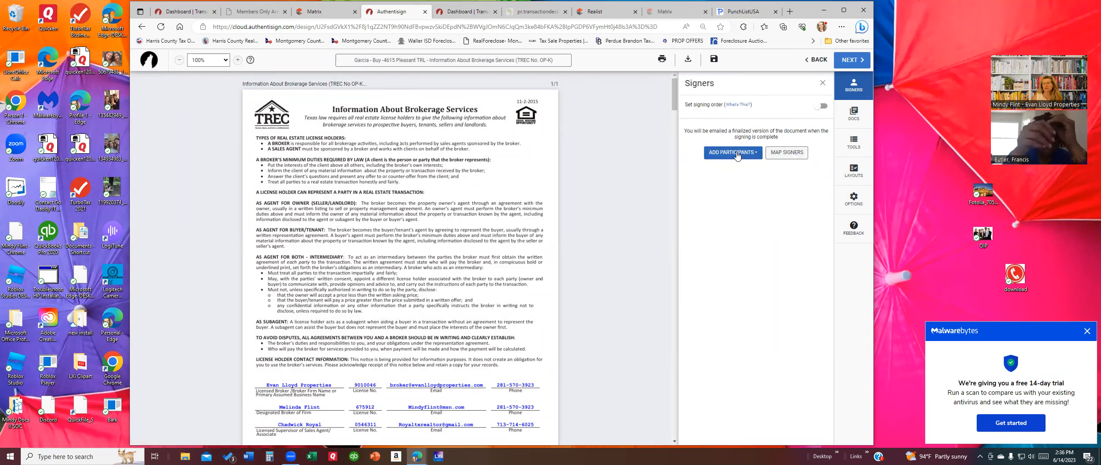
left_click(738, 154)
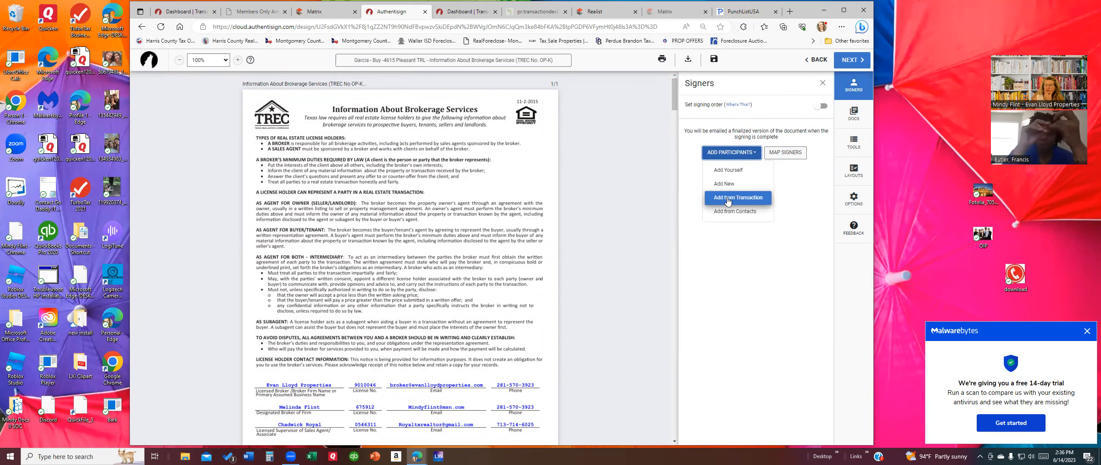
left_click(728, 199)
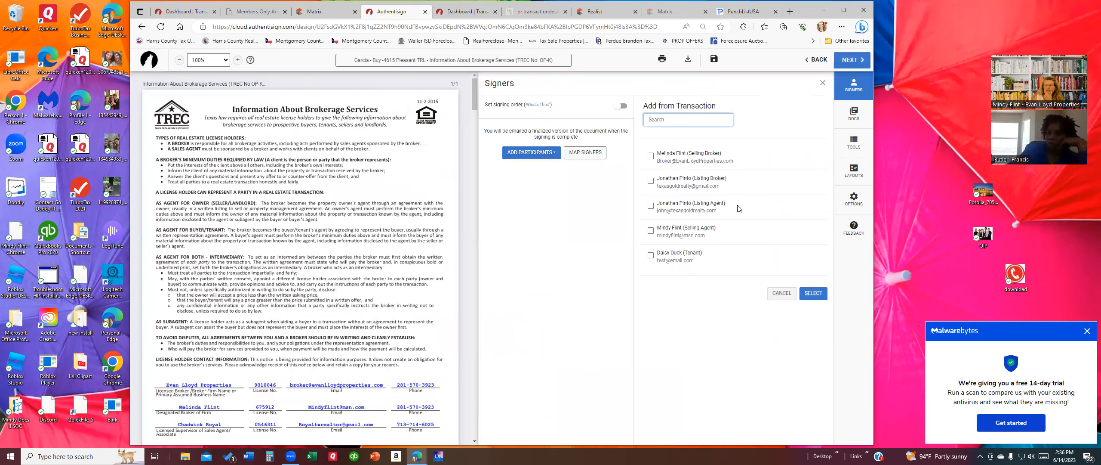
left_click(650, 230)
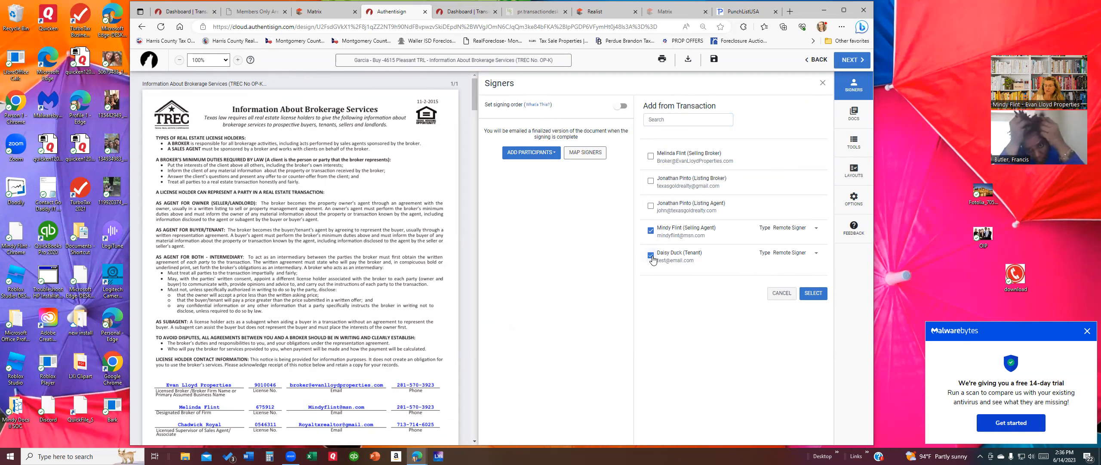
left_click(814, 232)
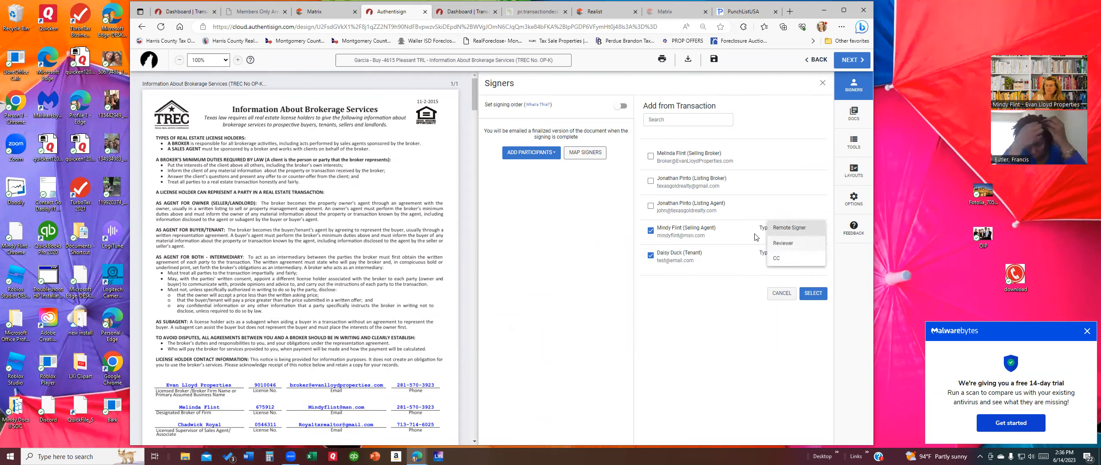
left_click(737, 242)
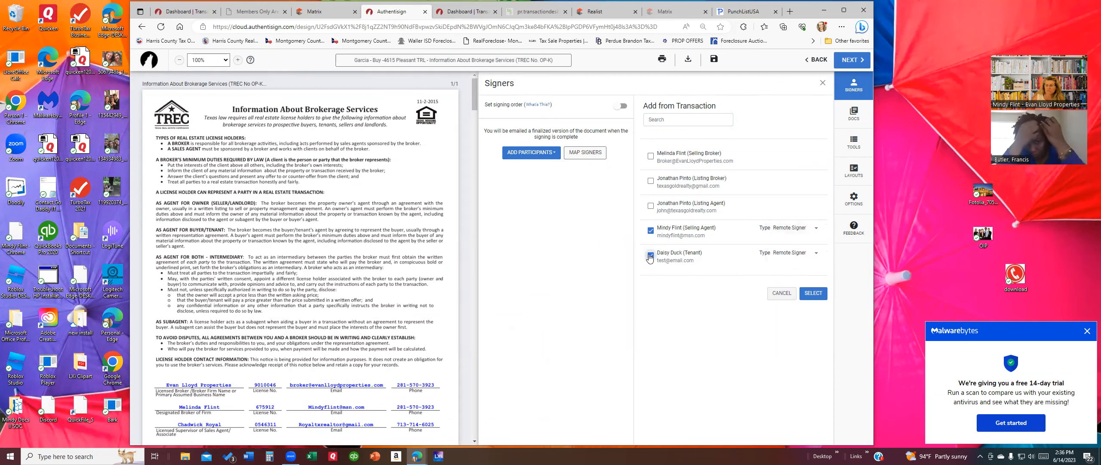
left_click(814, 293)
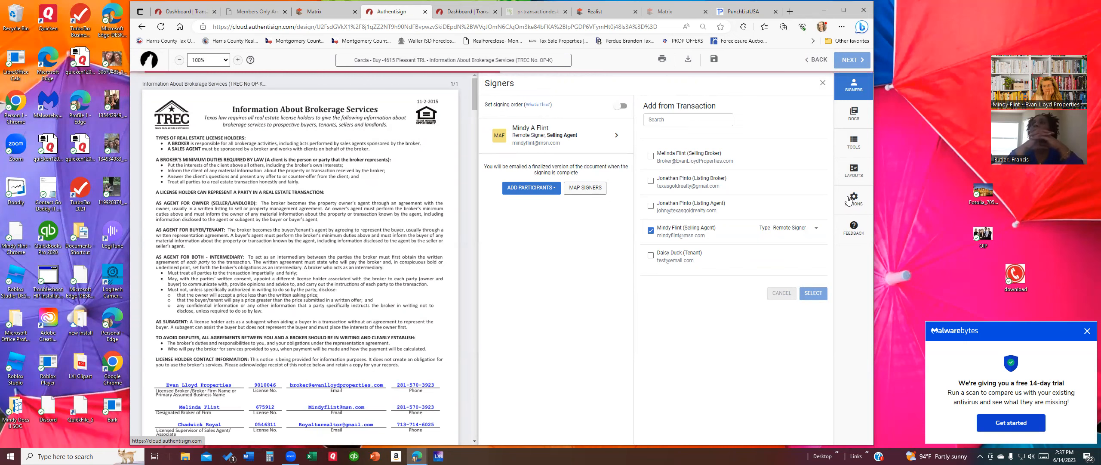
left_click(1087, 332)
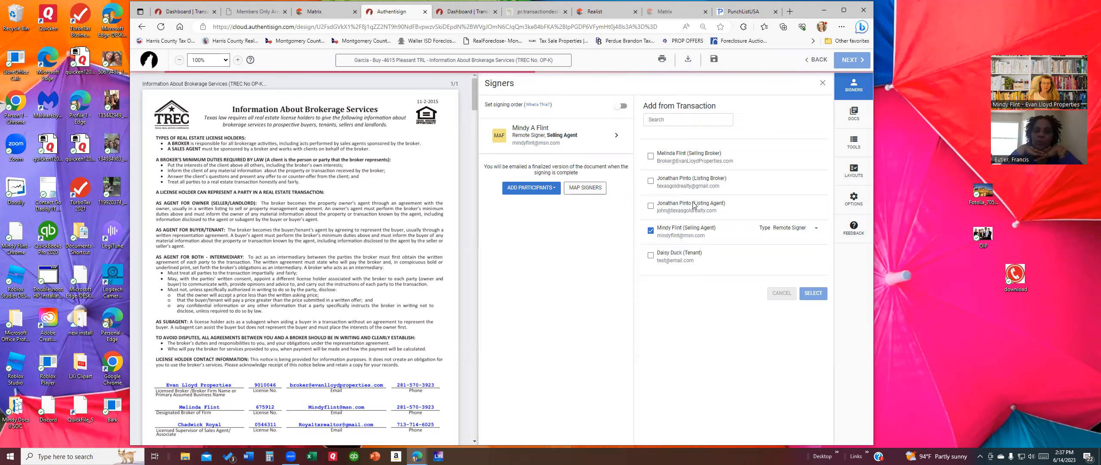
Step: Scroll through the lease application pages in the viewer and back to the top
scroll(363, 257, "down", 6)
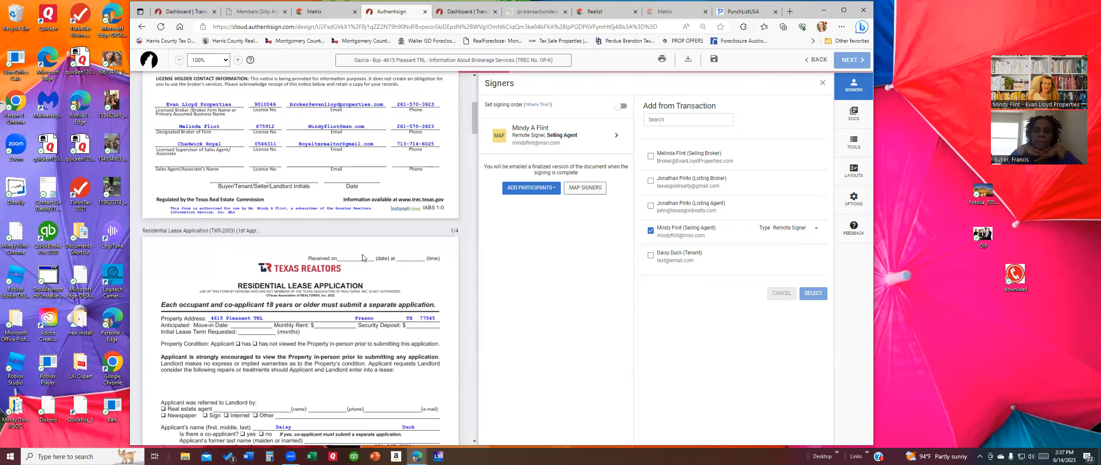
scroll(363, 257, "down", 4)
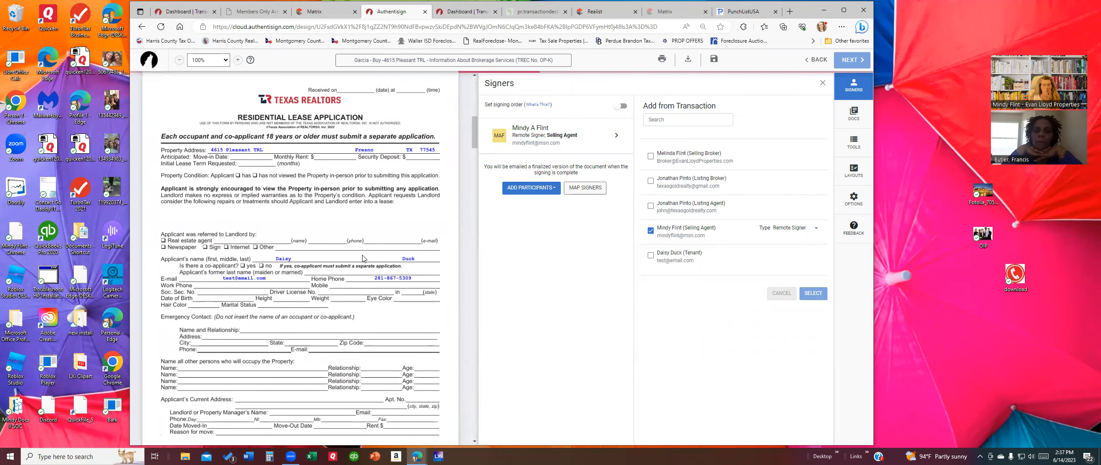
scroll(363, 258, "up", 10)
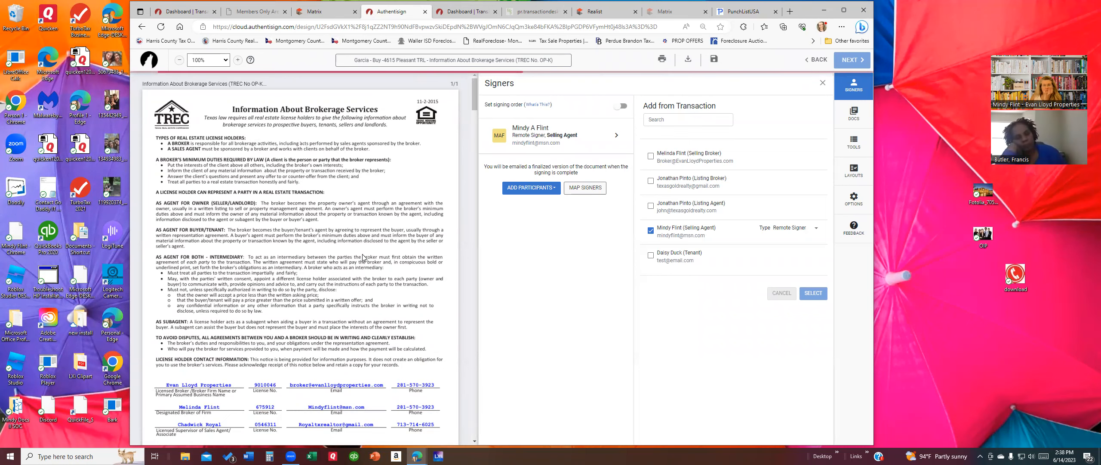
Step: Close the unneeded browser tabs, including PunchListUSA
left_click(559, 13)
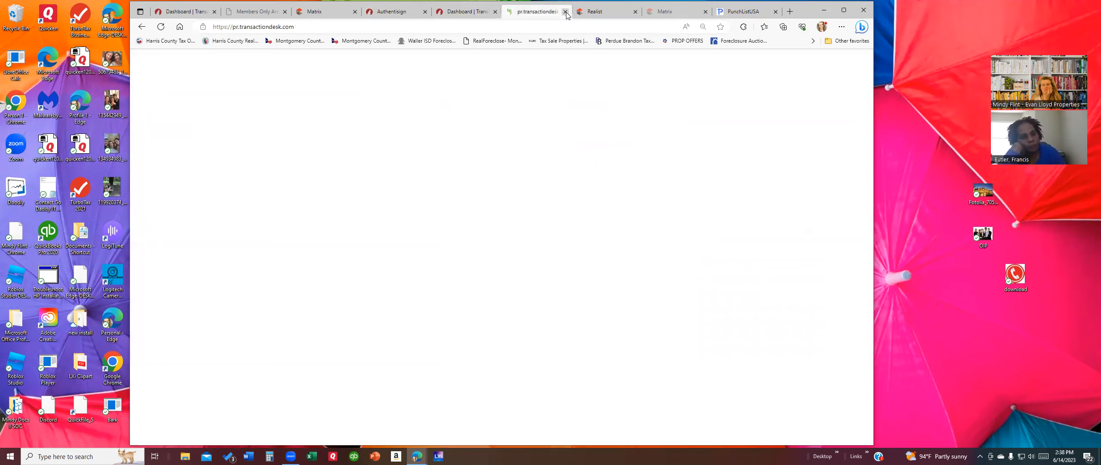
left_click(566, 12)
left_click(567, 12)
left_click(566, 12)
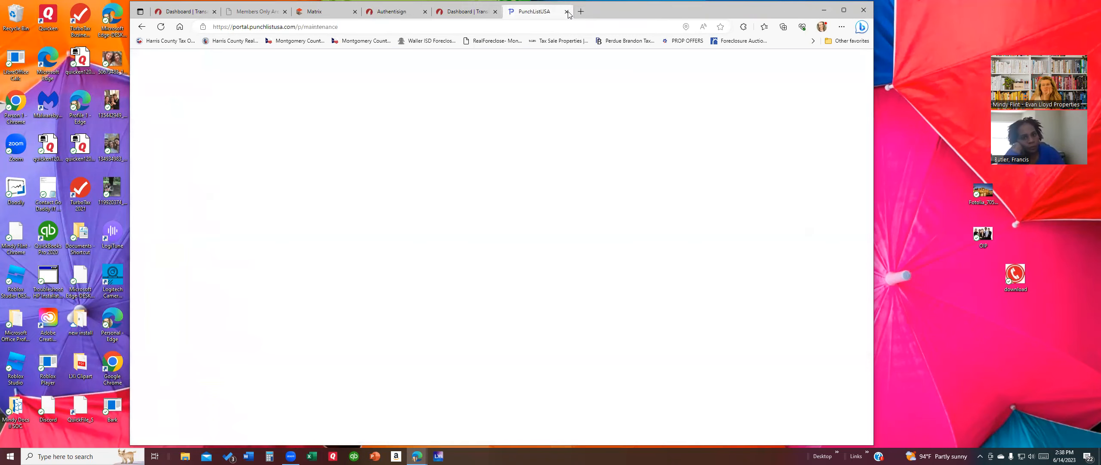
left_click(566, 12)
Step: Close the duplicate TransactionDesk Dashboard tab, then close and reopen the AuthentiSign signers panel
left_click(508, 13)
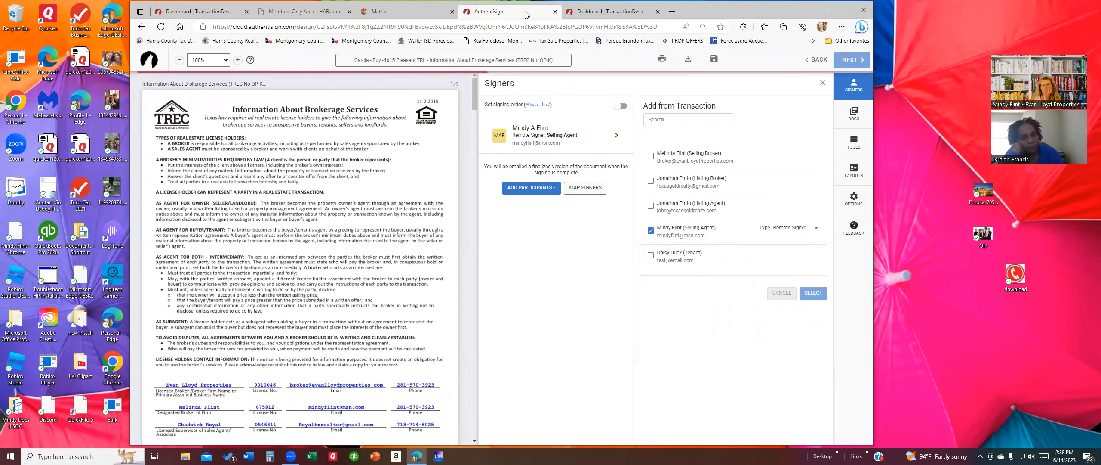
left_click(412, 16)
left_click(508, 13)
left_click(637, 18)
left_click(658, 13)
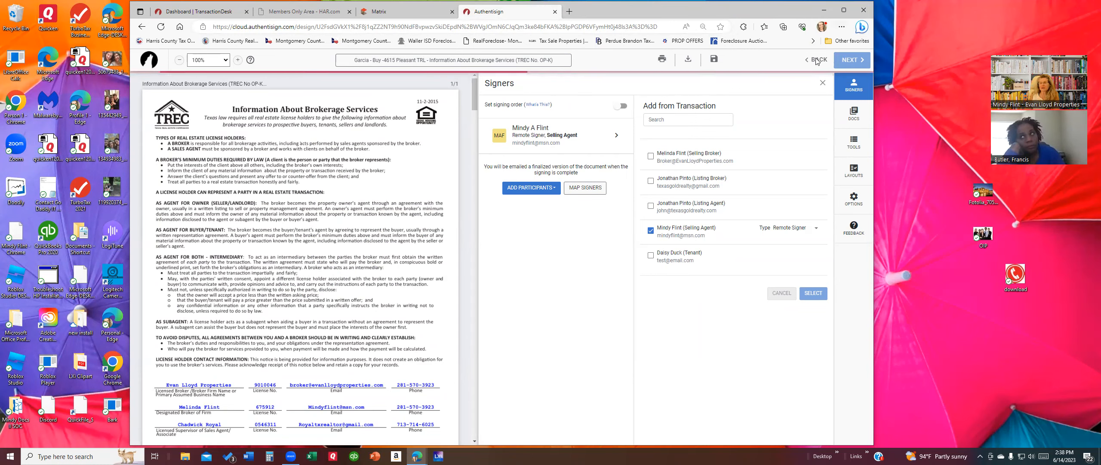
left_click(823, 83)
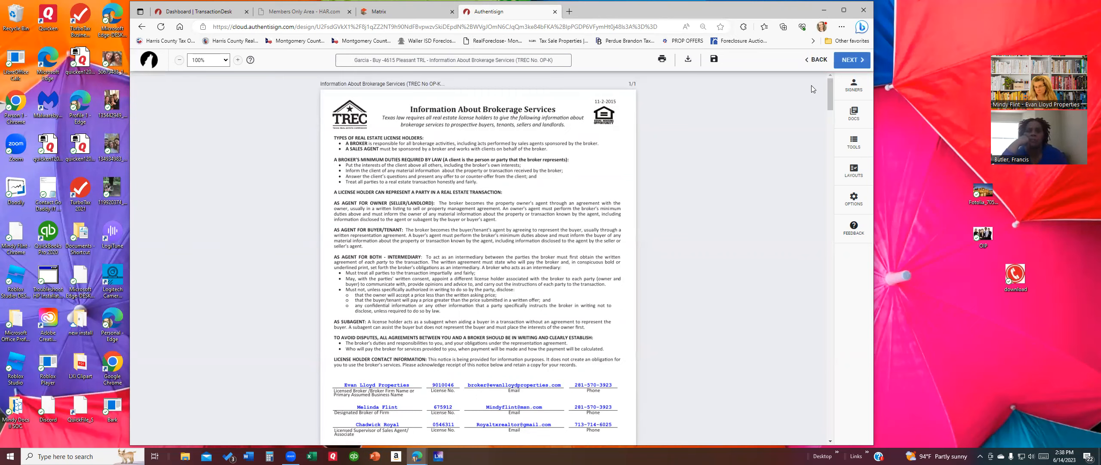
left_click(855, 88)
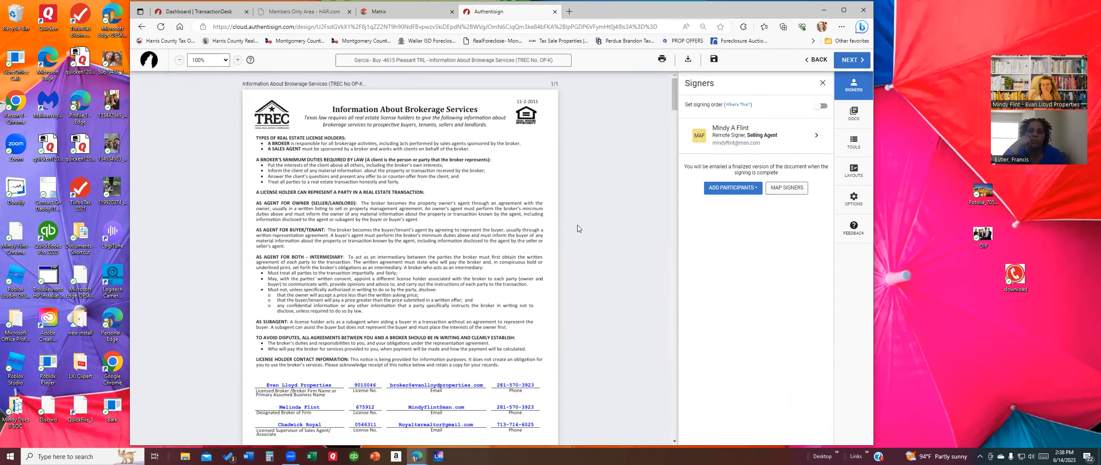
Step: Switch the AuthentiSign sidebar to the signing tools
scroll(573, 223, "down", 16)
scroll(573, 224, "up", 9)
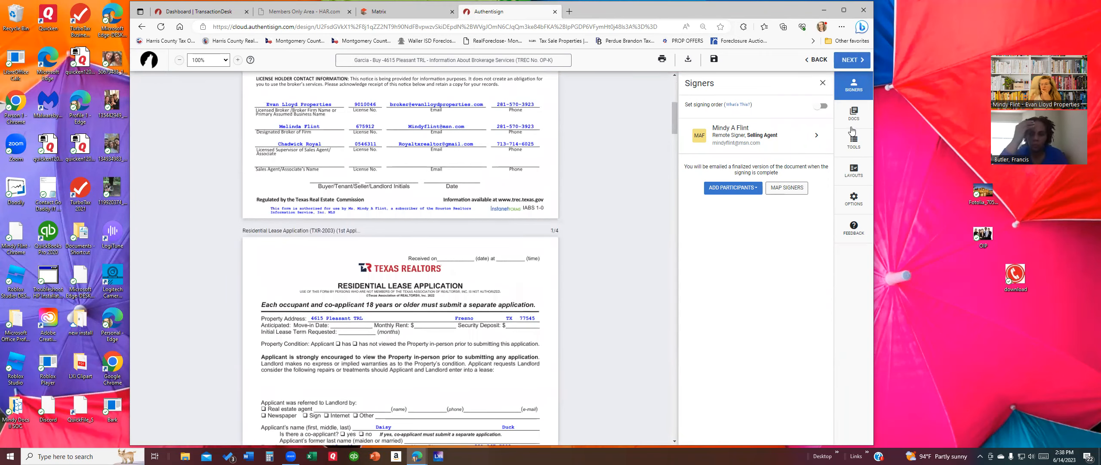
left_click(854, 142)
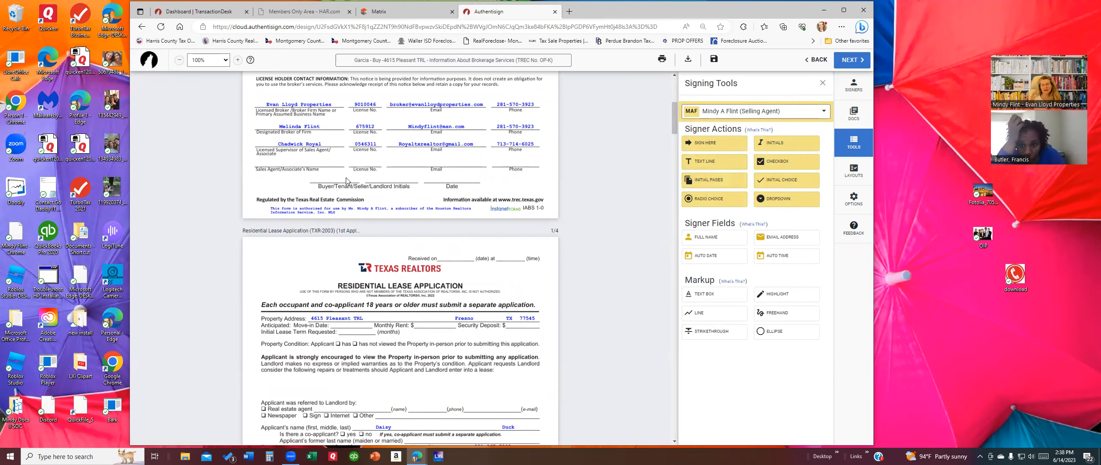
Step: Open the signer dropdown, then dismiss the Save/Don't Save menu under BACK
scroll(415, 221, "up", 6)
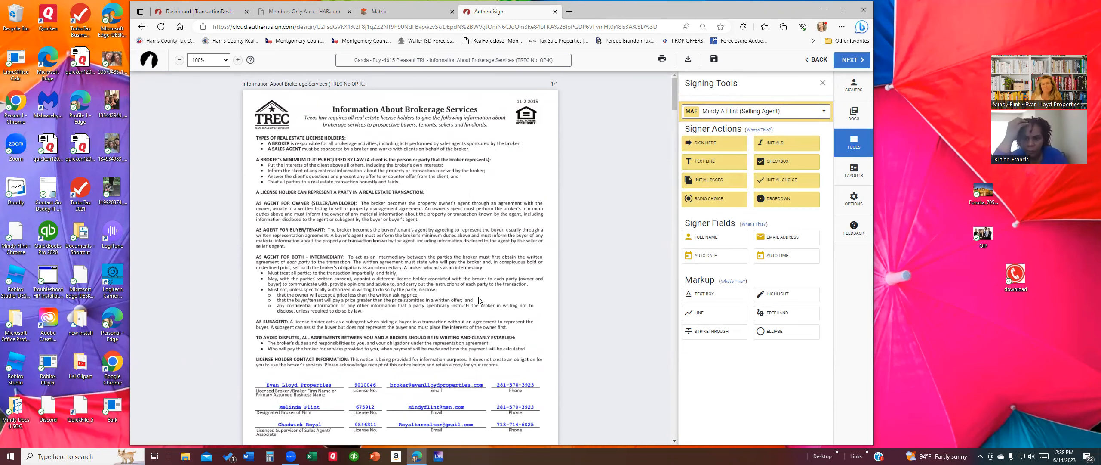
scroll(479, 300, "down", 6)
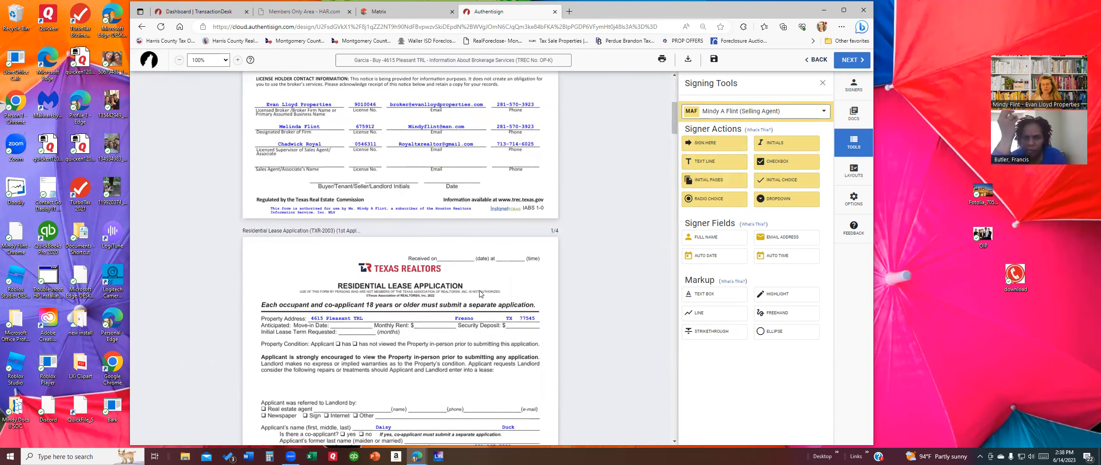
scroll(481, 294, "down", 15)
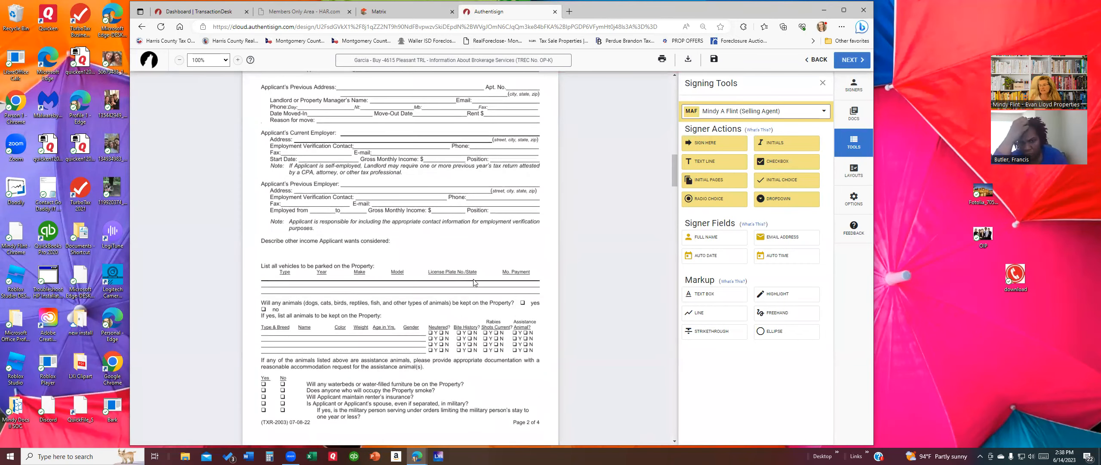
scroll(487, 289, "up", 6)
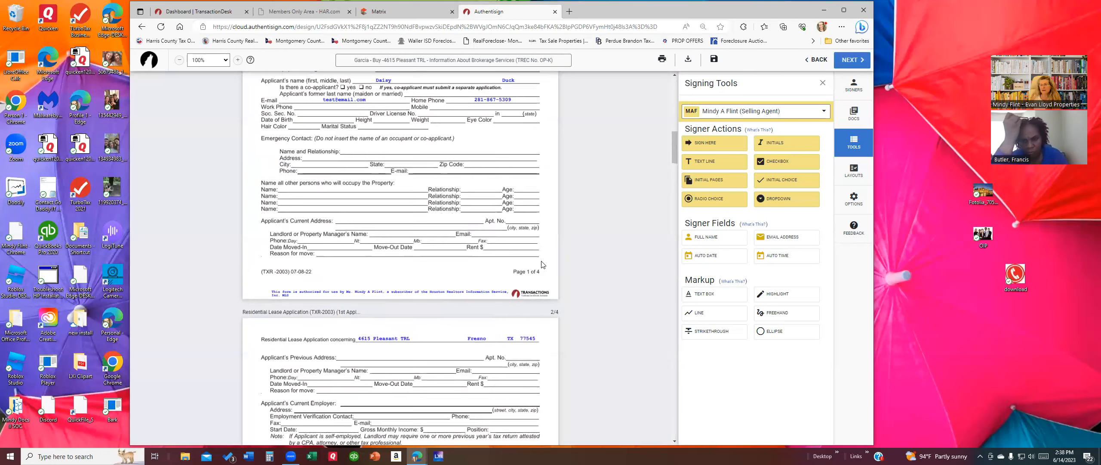
left_click(752, 113)
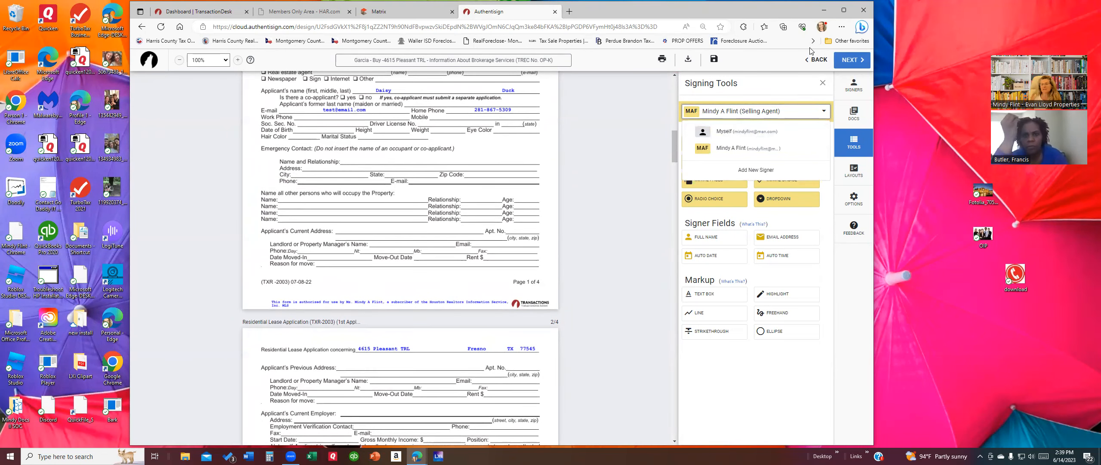
left_click(819, 60)
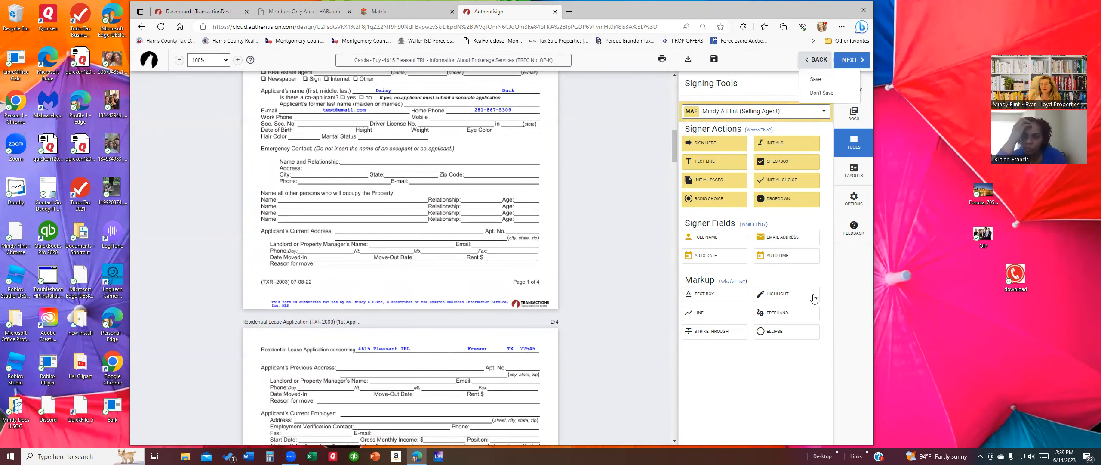
left_click(822, 321)
Step: Add the tenant from the transaction contacts as a remote signer
left_click(852, 90)
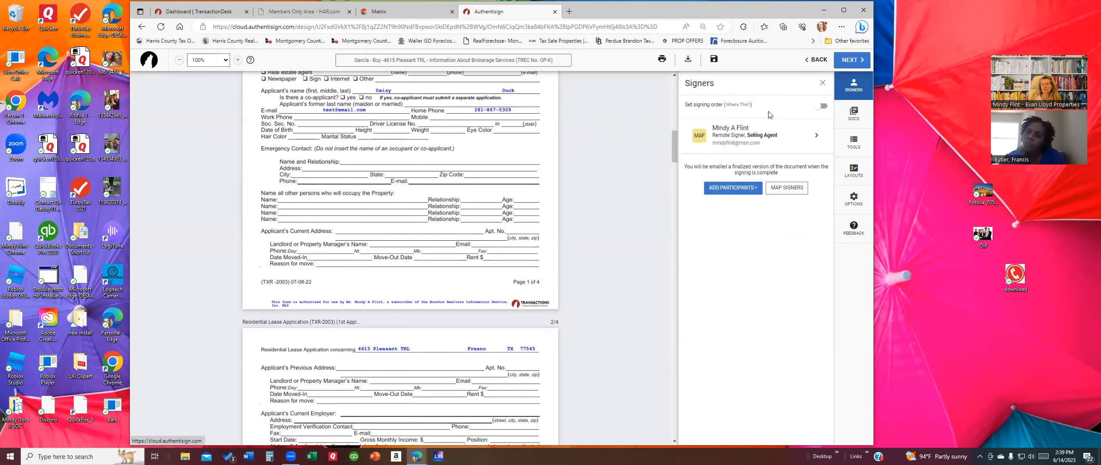
left_click(732, 187)
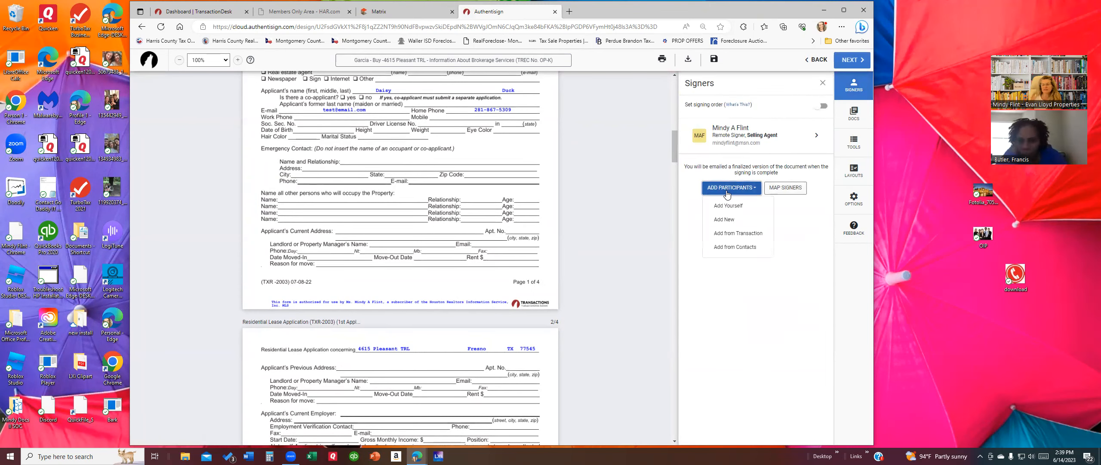
left_click(737, 235)
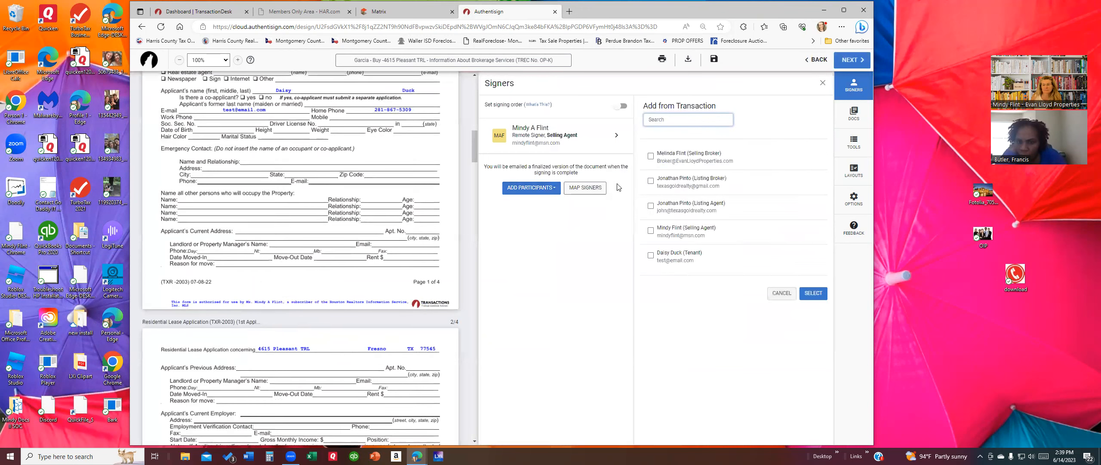
left_click(651, 256)
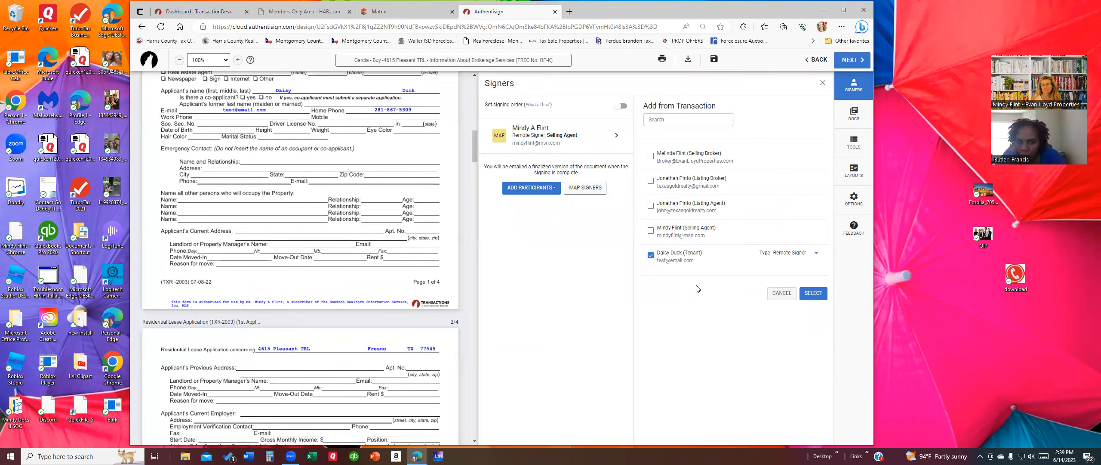
left_click(814, 295)
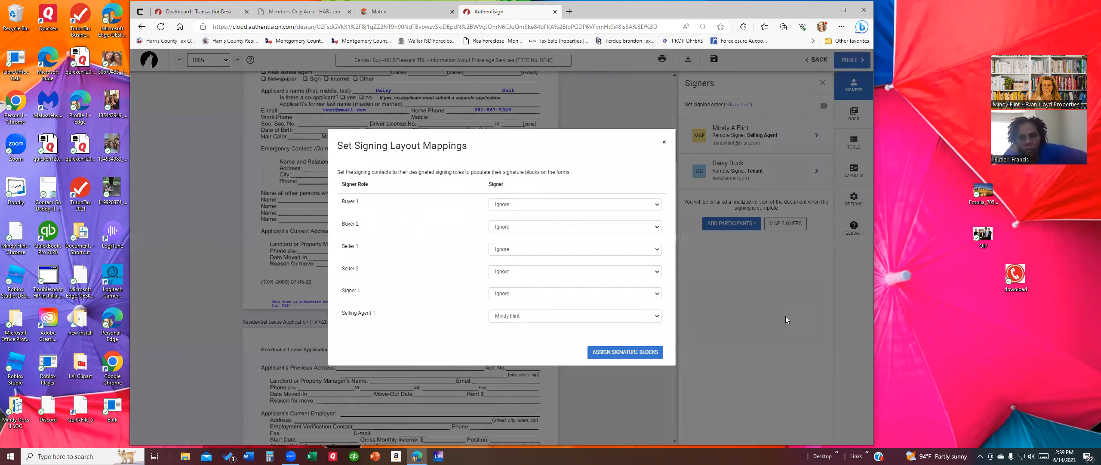
Step: Map the tenant to Buyer 1 and assign the signature blocks
left_click(522, 210)
left_click(522, 233)
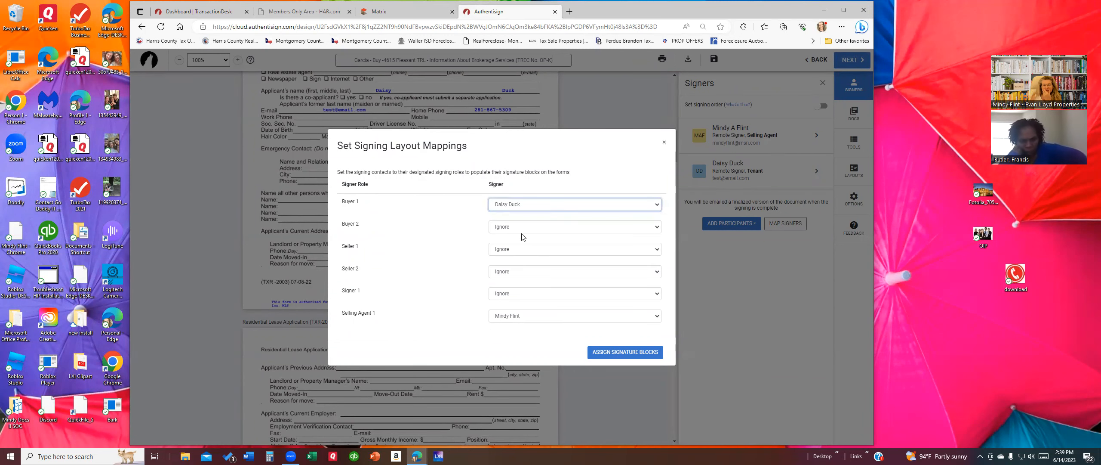
left_click(616, 352)
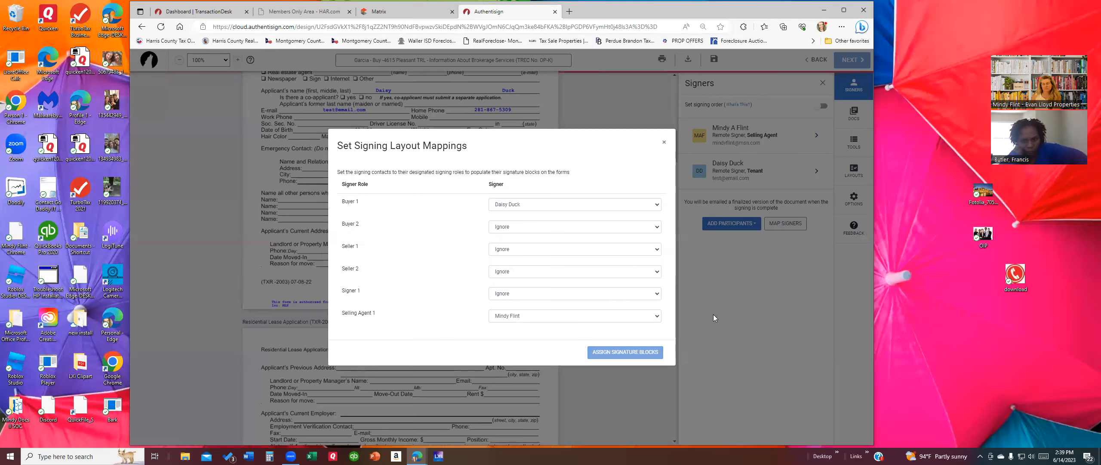
scroll(585, 308, "up", 10)
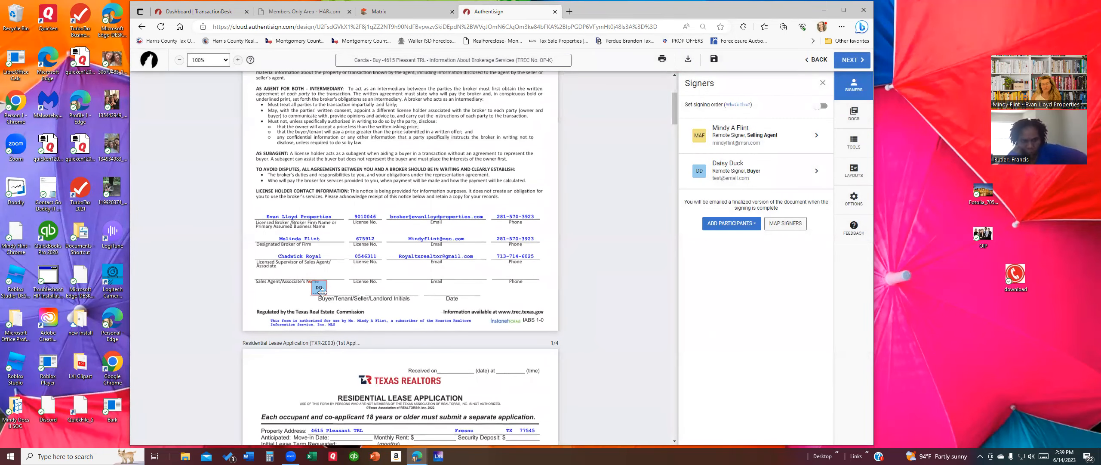
scroll(338, 310, "down", 10)
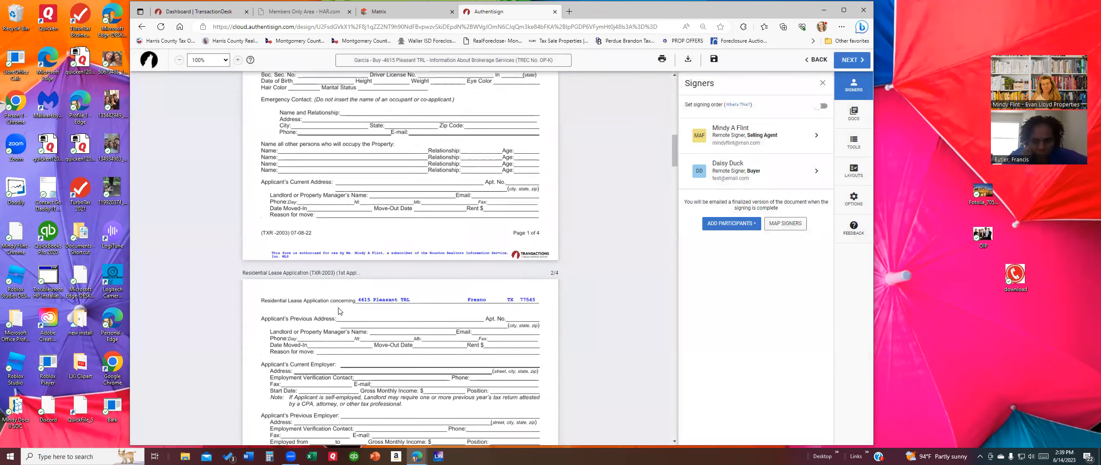
scroll(339, 310, "down", 15)
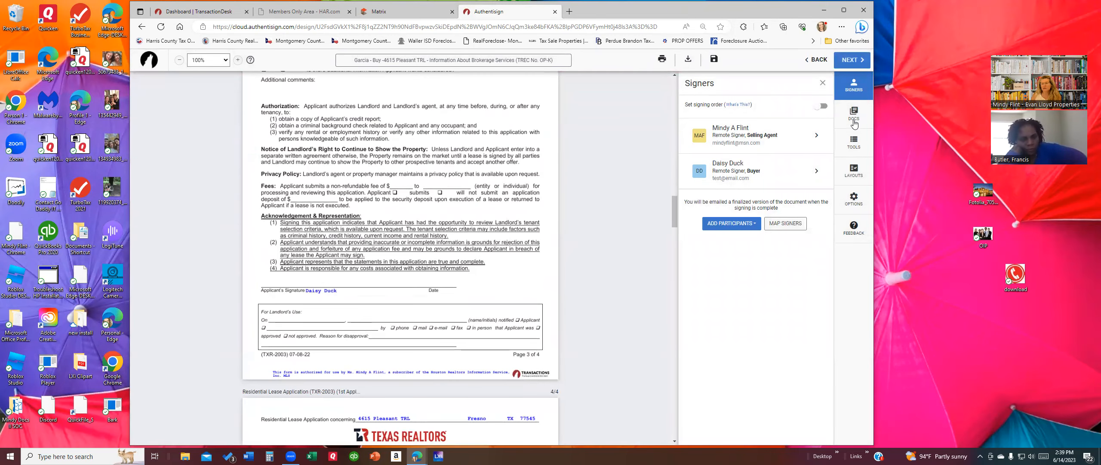
left_click(856, 143)
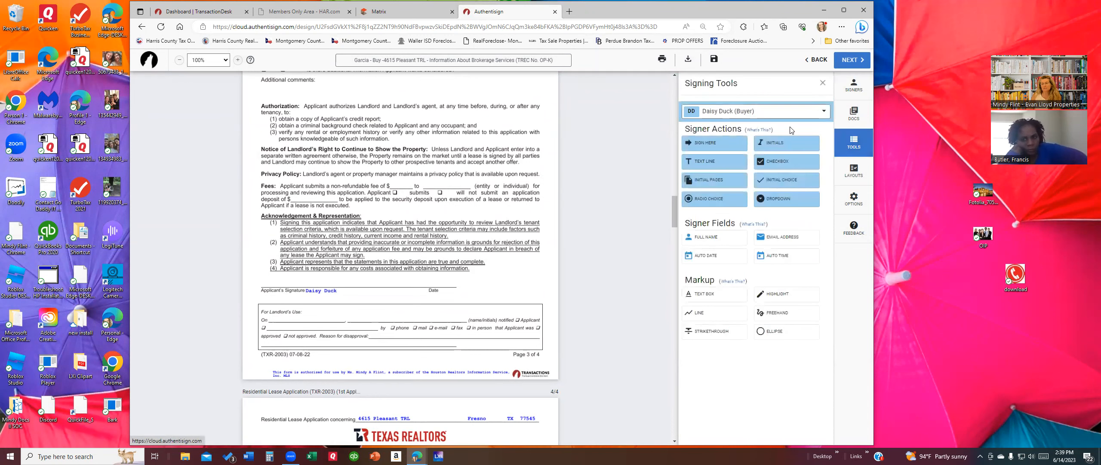
Step: Make the buyer the current signer for placing fields
left_click(749, 113)
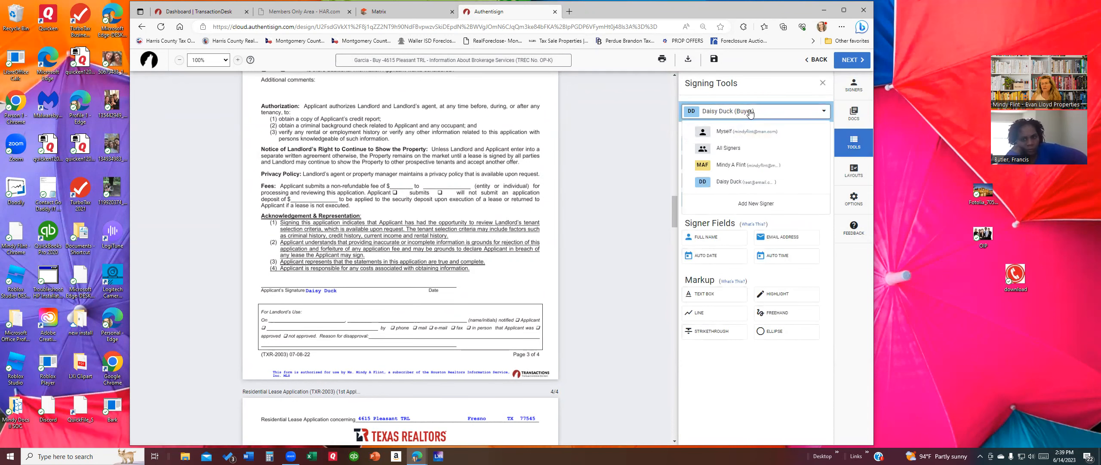
left_click(825, 113)
left_click(808, 114)
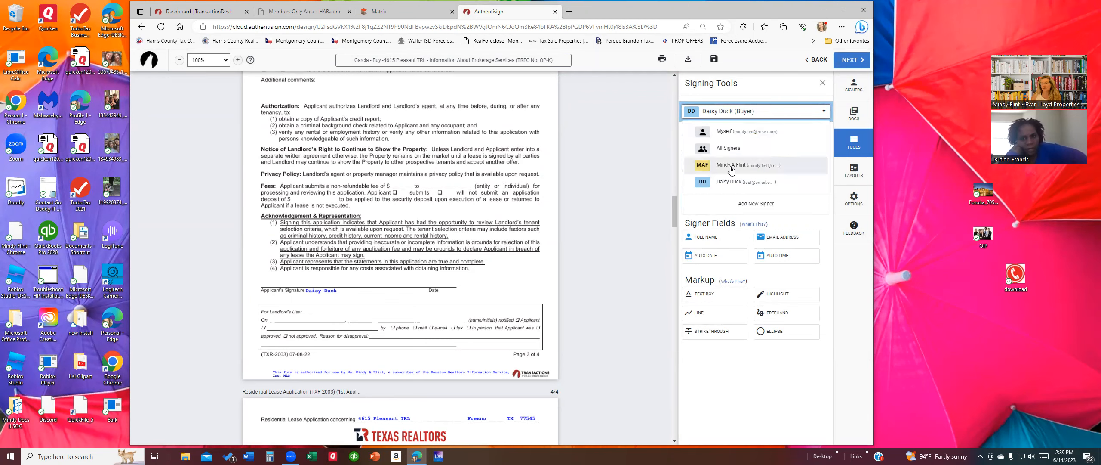
left_click(712, 168)
left_click(742, 114)
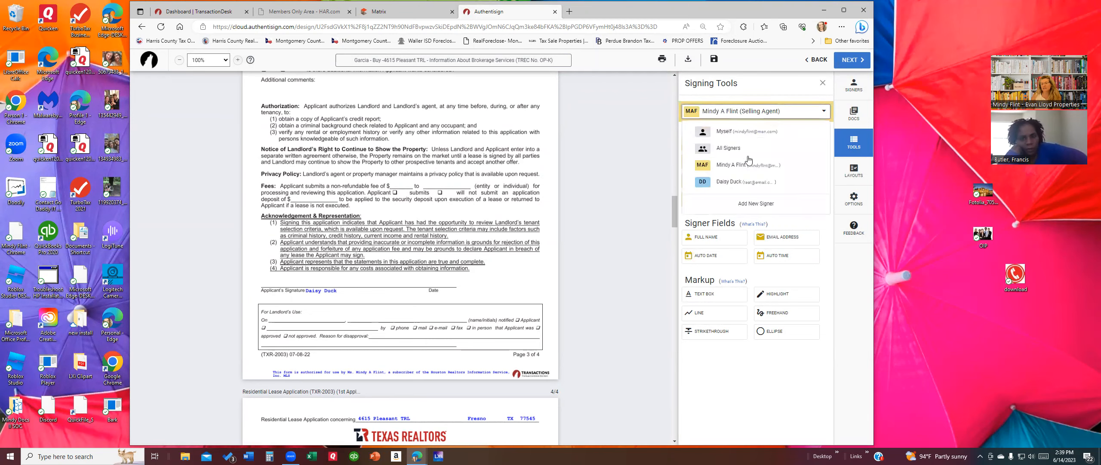
left_click(736, 186)
left_click(739, 115)
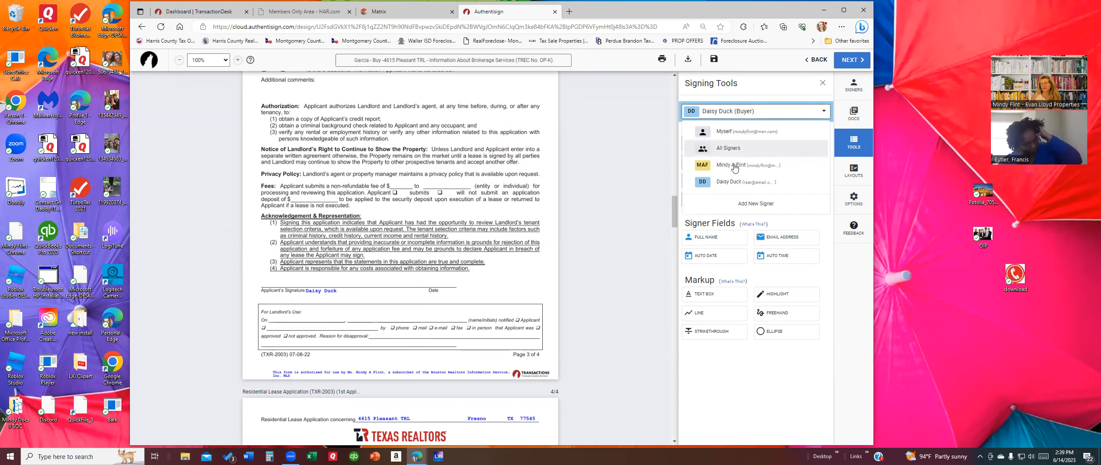
left_click(712, 169)
scroll(461, 239, "down", 5)
scroll(412, 262, "up", 5)
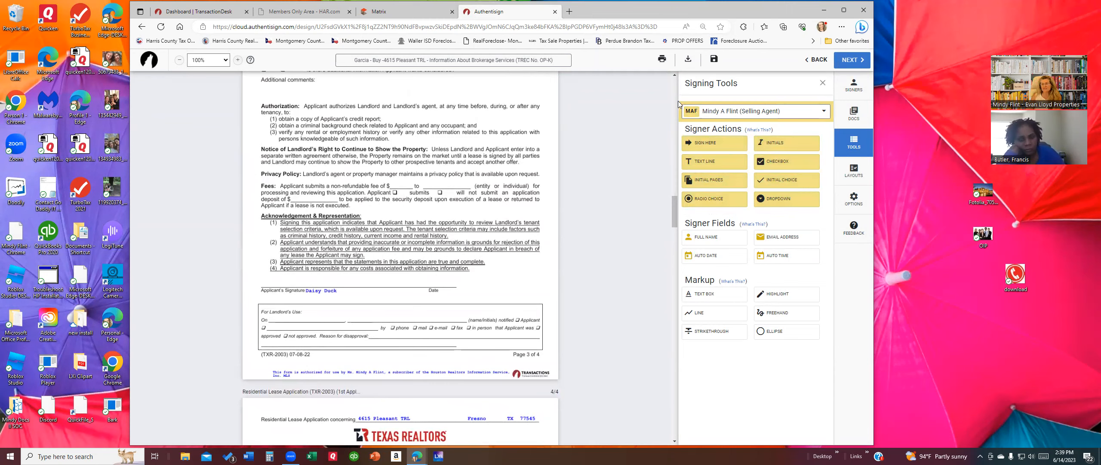
left_click(730, 113)
left_click(732, 182)
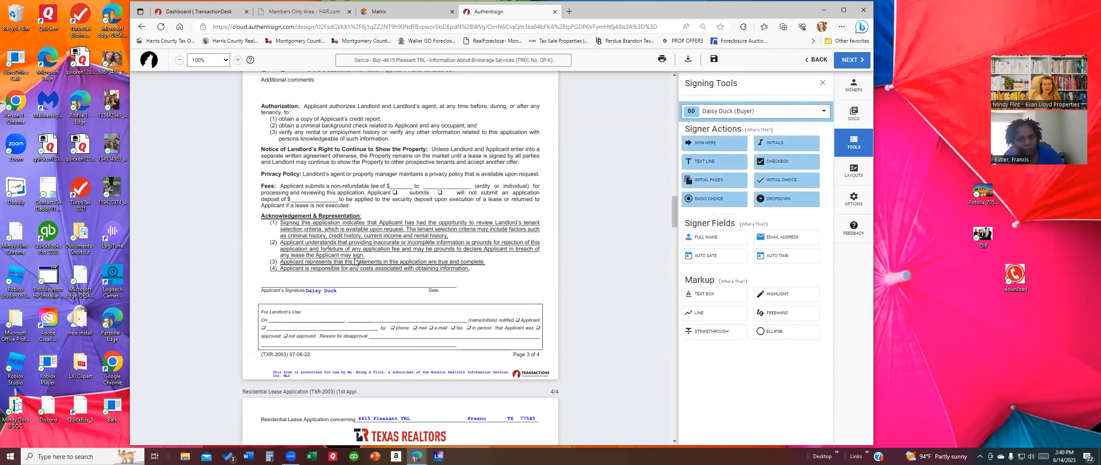
Step: Place the buyer's Sign Here and Full Name fields on the Applicant's Signature line
left_click_drag(705, 143, 340, 295)
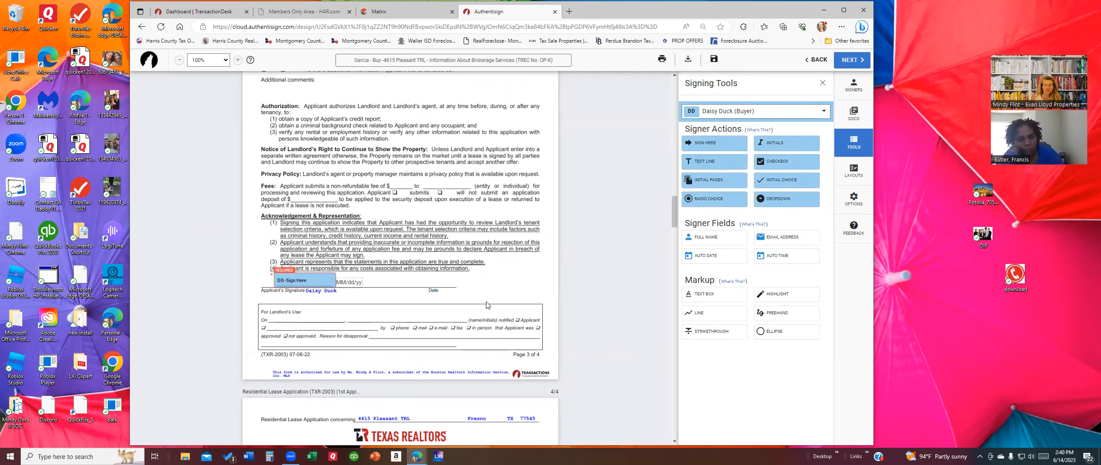
scroll(469, 300, "down", 7)
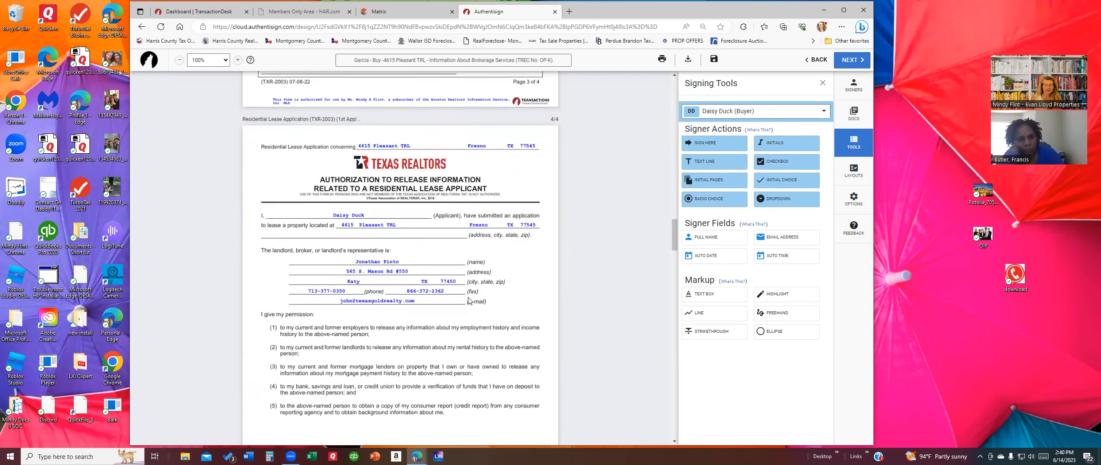
scroll(469, 300, "down", 4)
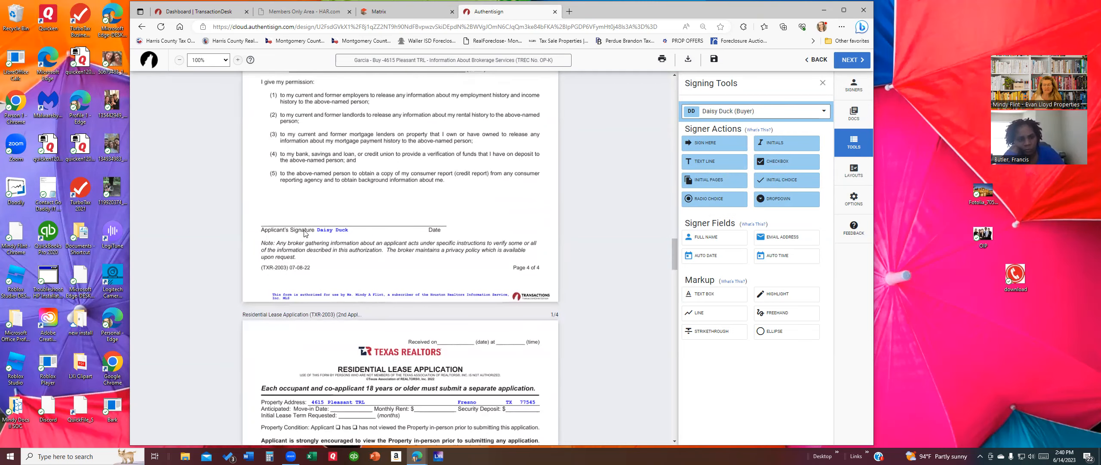
left_click_drag(714, 144, 340, 226)
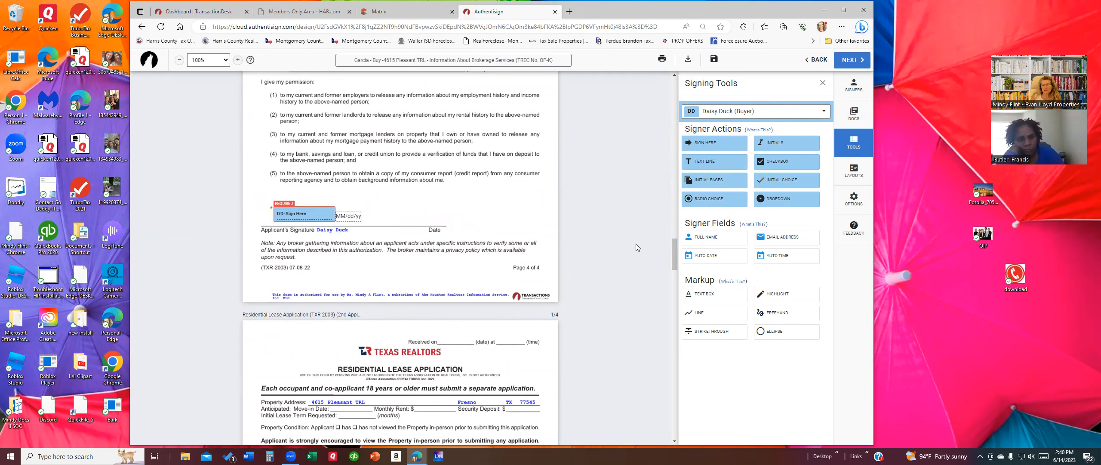
mouse_move(710, 242)
left_mouse_down()
mouse_move(353, 243)
mouse_move(364, 232)
left_mouse_up()
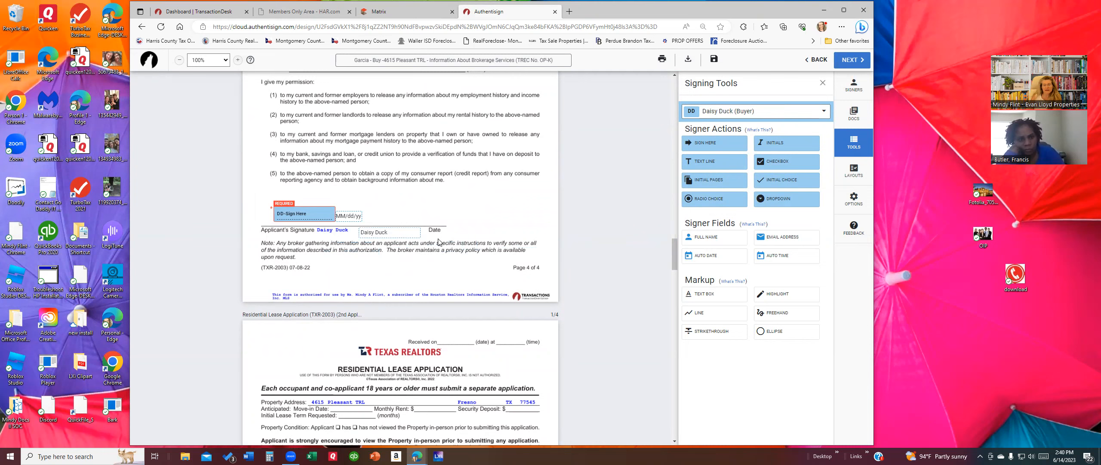
scroll(493, 251, "down", 5)
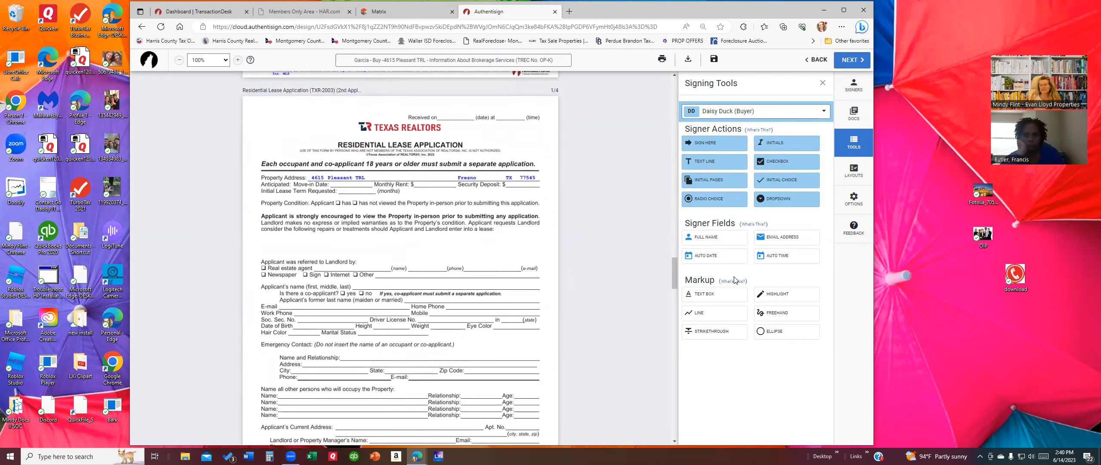
Step: Add a text box reading 'test' after 'Other' on the lease application's referral line
left_click(702, 293)
left_click(394, 271)
left_click(444, 279)
left_click(430, 274)
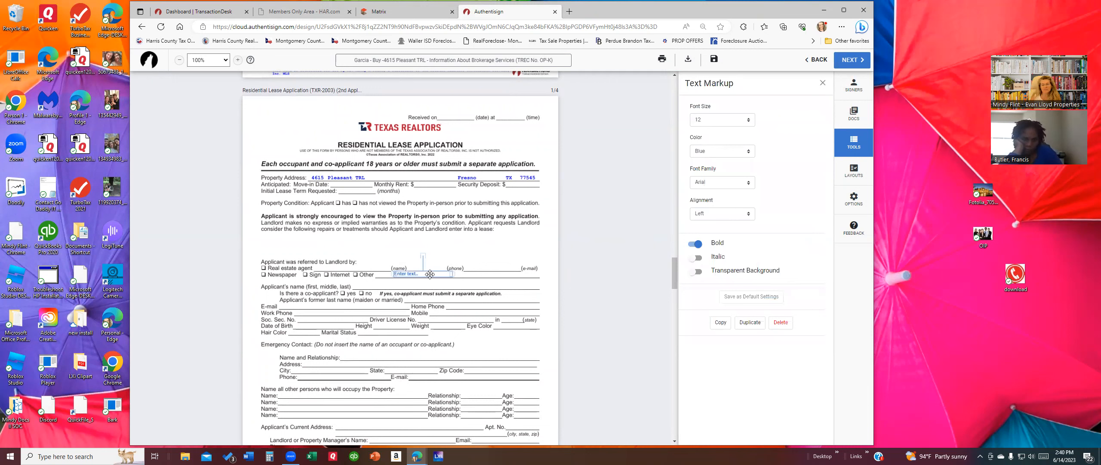
left_click(428, 274)
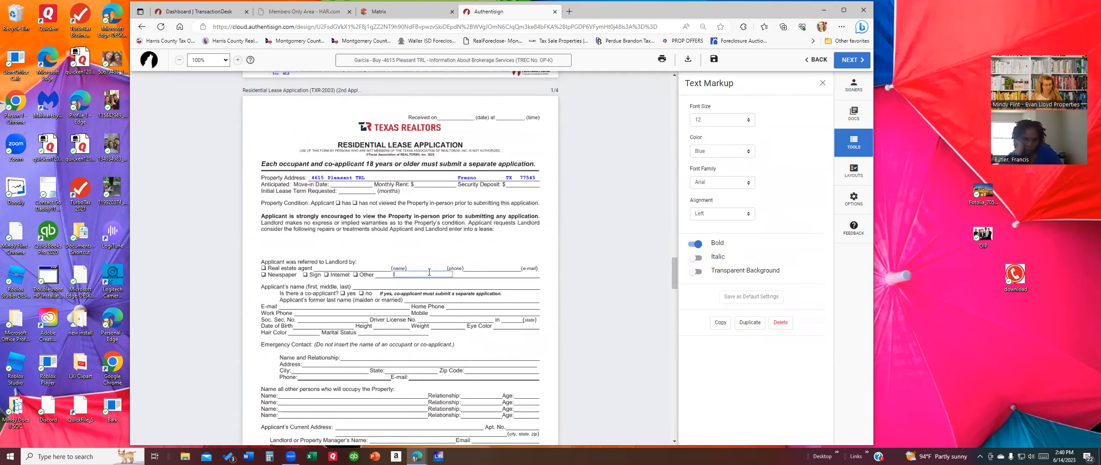
type("test")
left_click(386, 293)
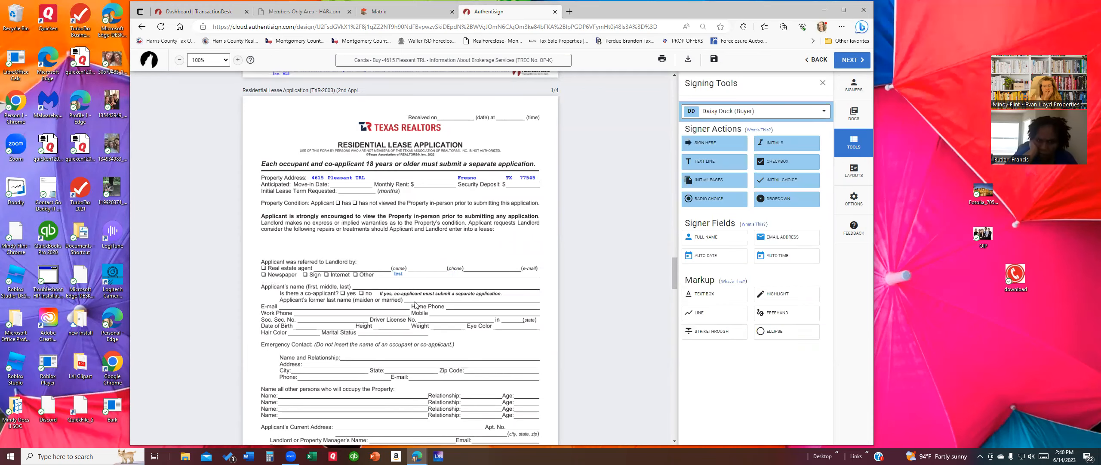
scroll(405, 304, "down", 5)
scroll(416, 305, "down", 10)
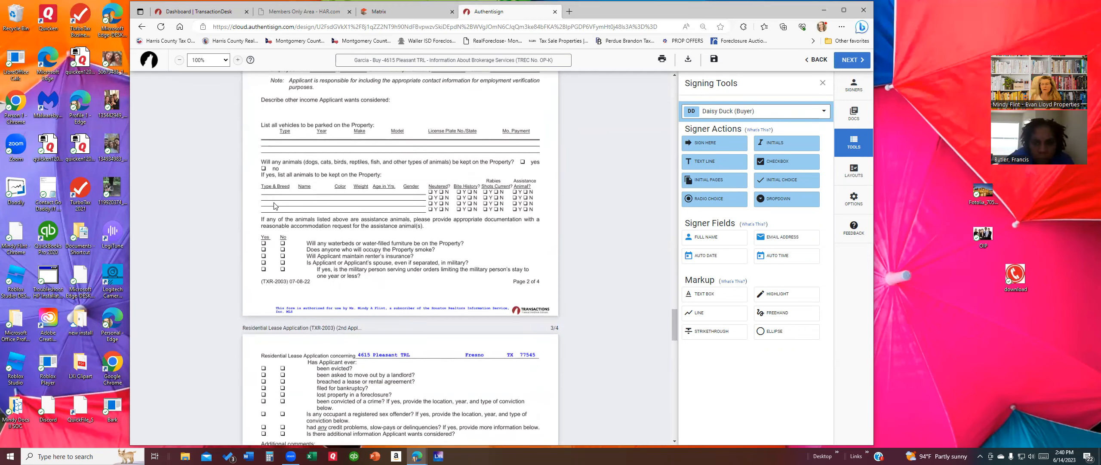
scroll(379, 326, "down", 10)
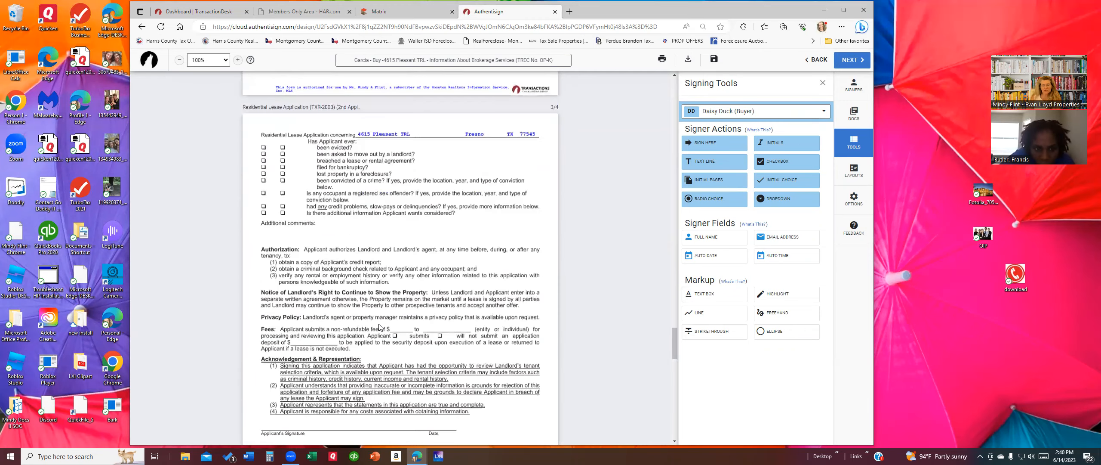
scroll(380, 328, "up", 3)
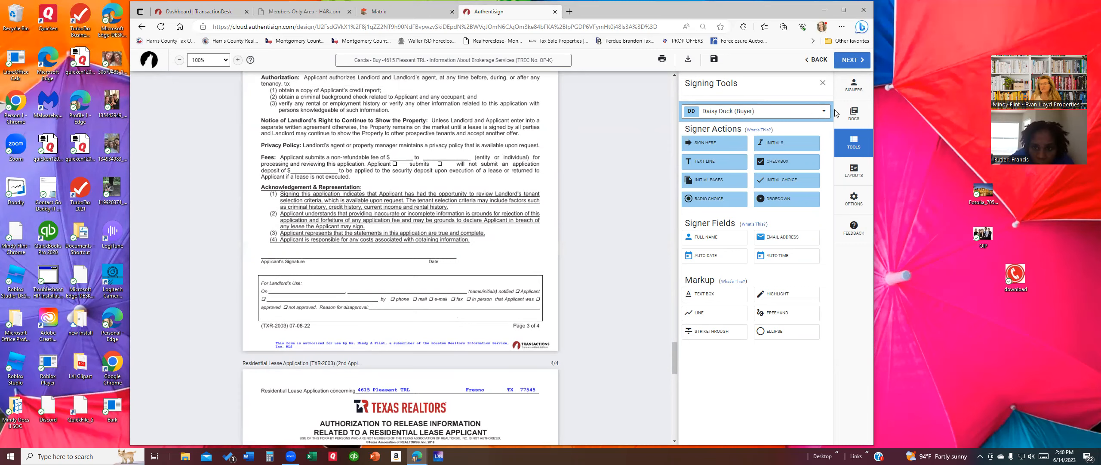
left_click(856, 113)
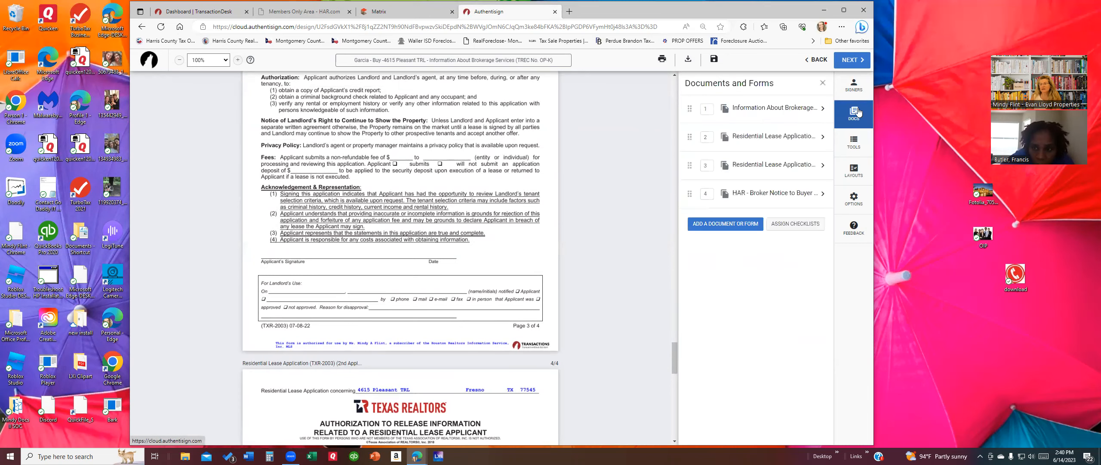
Step: Change the buyer signer's e-mail address to the new one and save
left_click(854, 86)
left_click(758, 166)
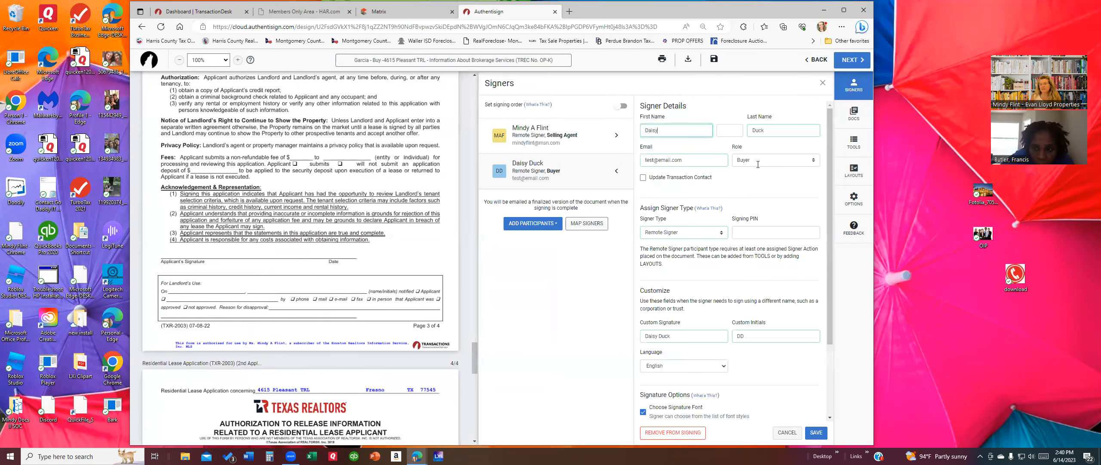
key("Tab")
key("Tab")
key("Tab")
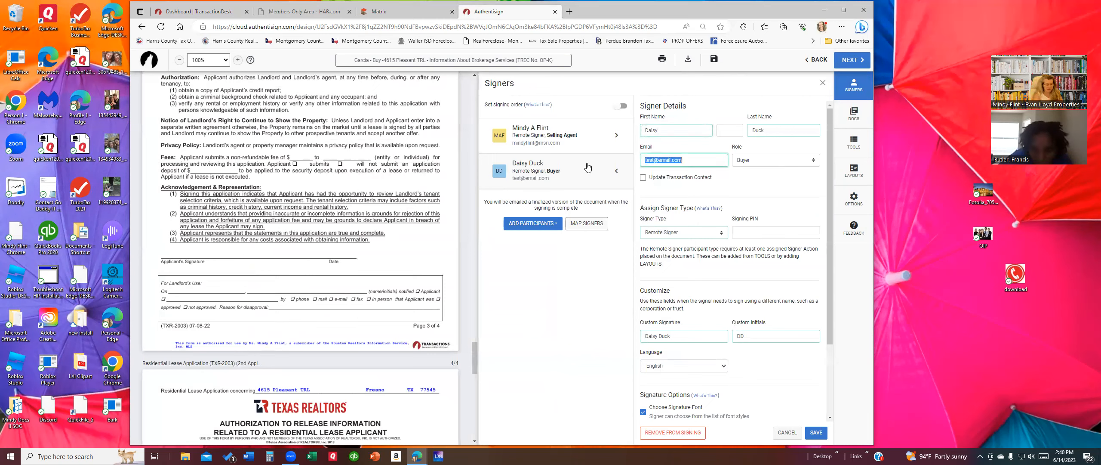
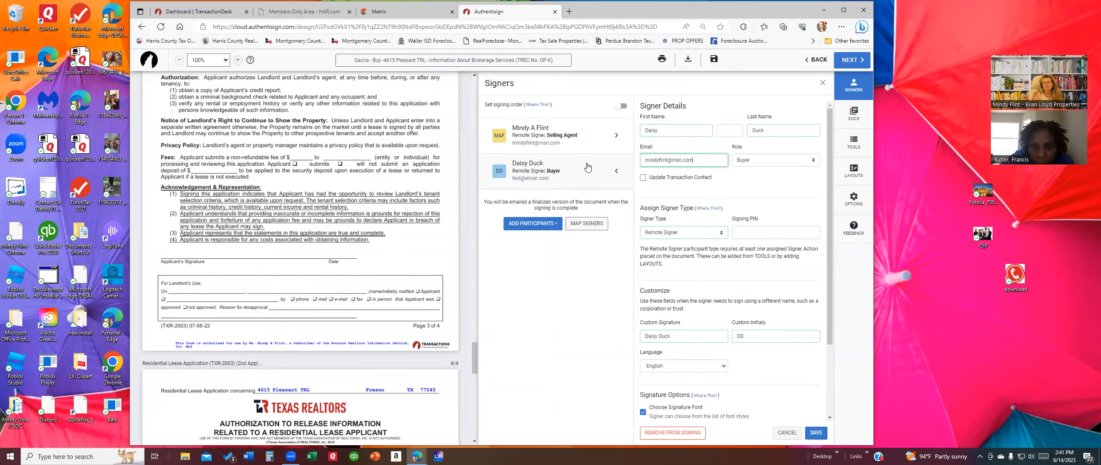
left_click(817, 433)
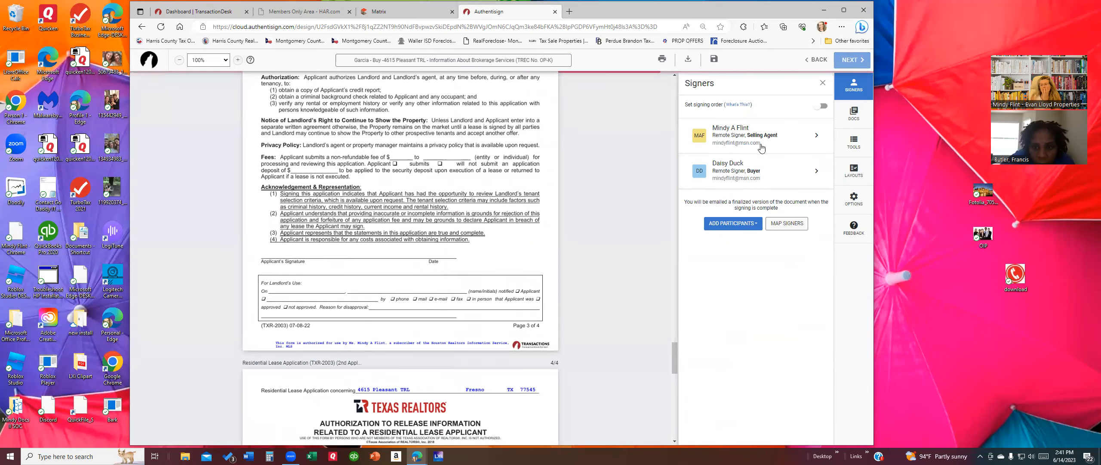
Step: Set the selling agent's signer type to CC and save
left_click(816, 136)
left_click(698, 235)
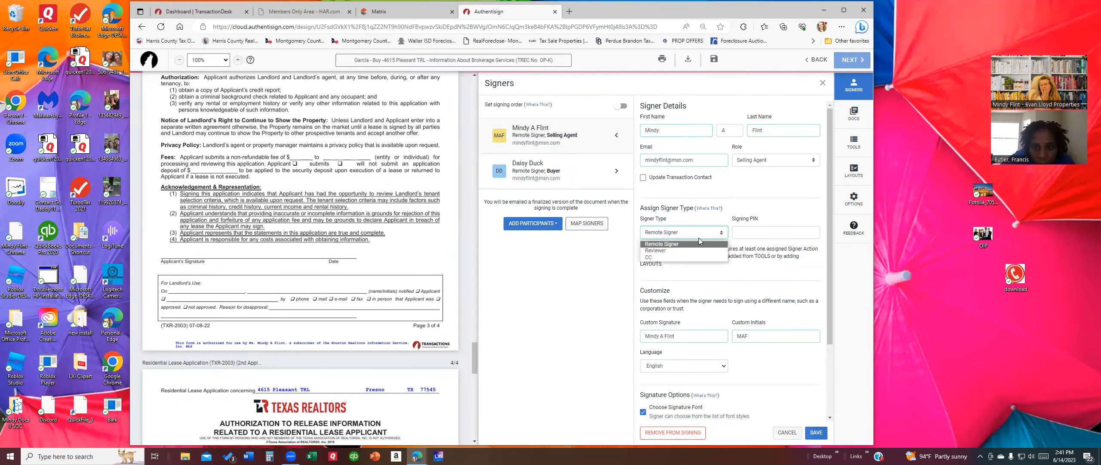
left_click(666, 257)
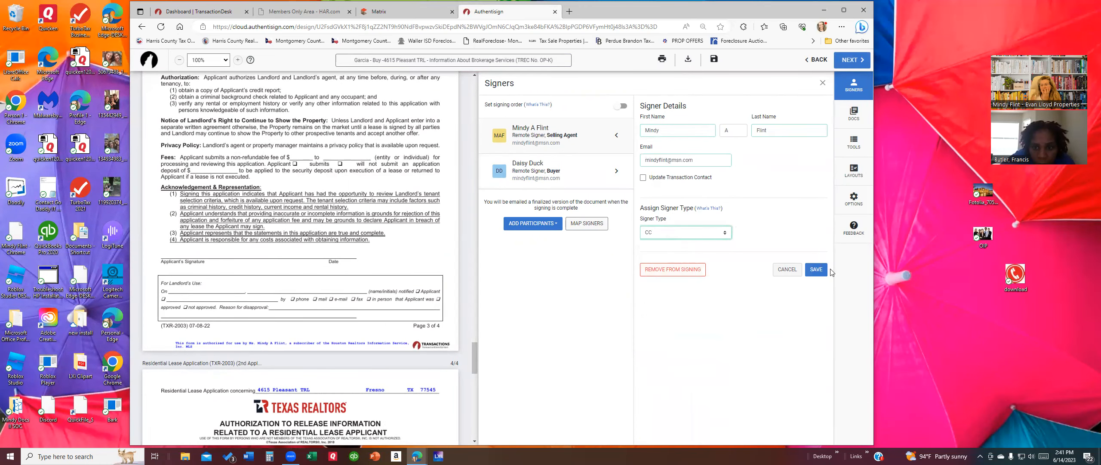
left_click(817, 269)
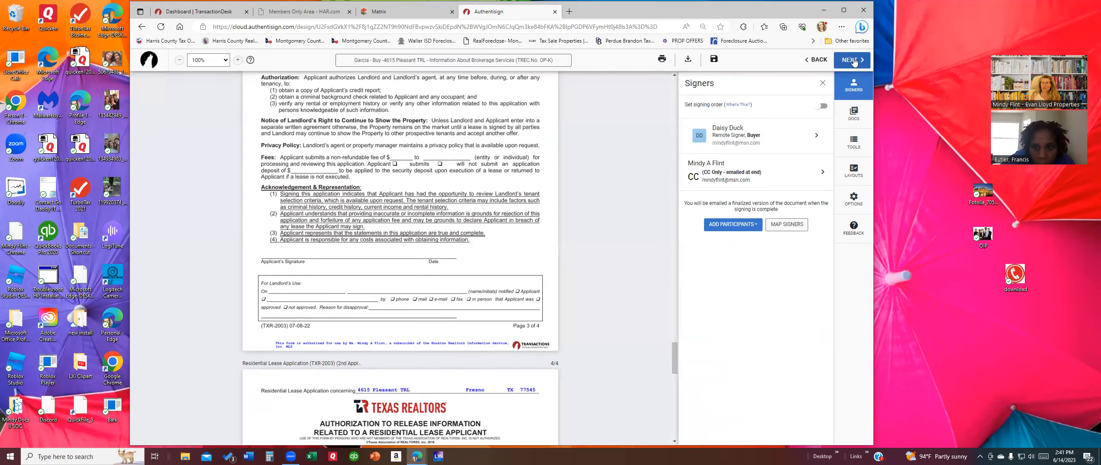
left_click(854, 61)
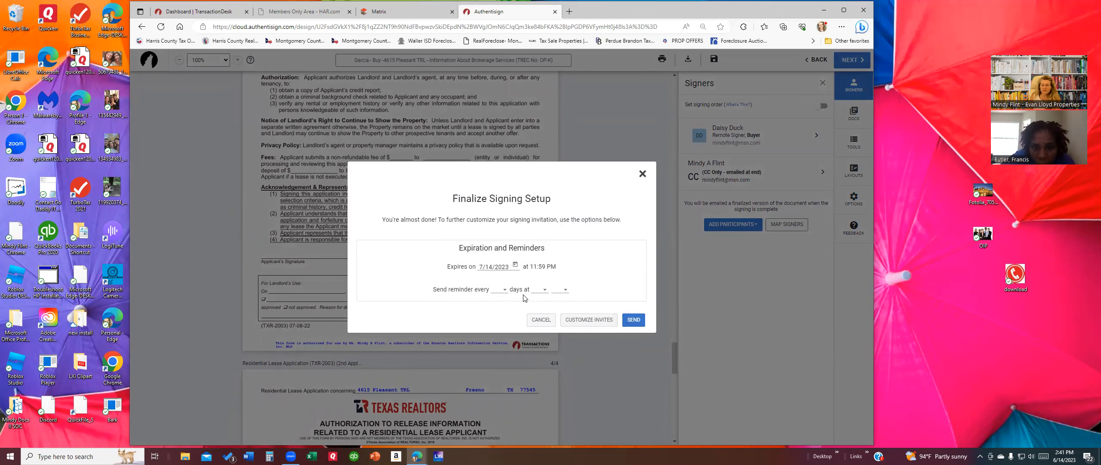
Step: Send the invitation with subject 'lease agreement' and message 'Please sign', then open Mail
left_click(563, 321)
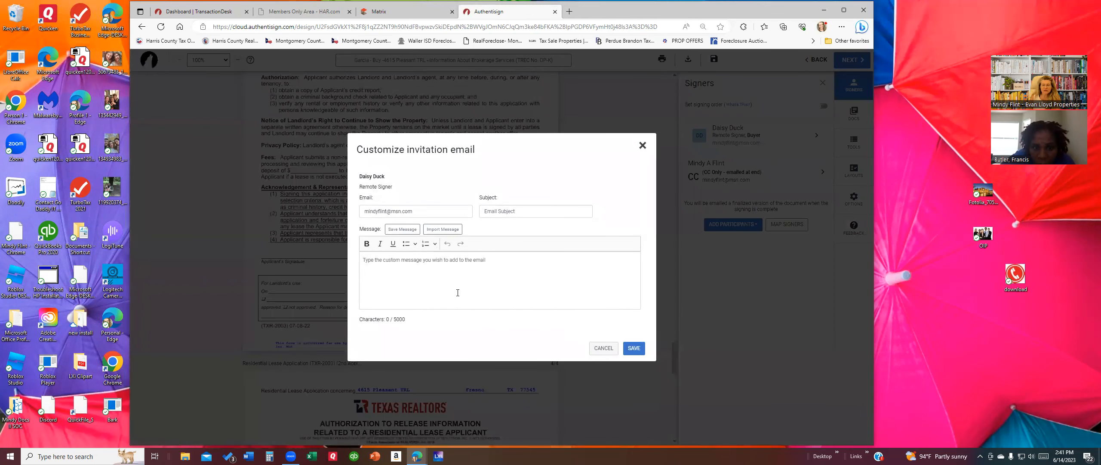
left_click(536, 211)
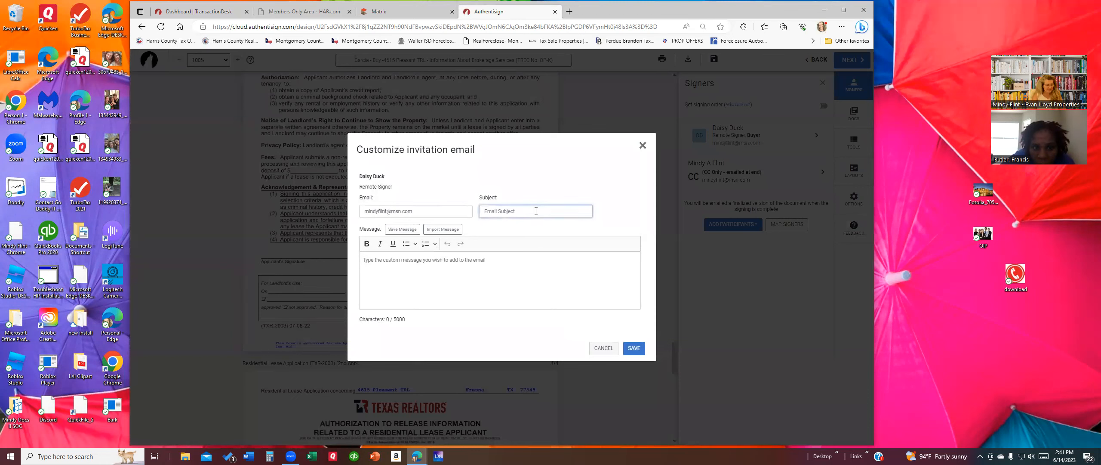
type("lease agreement")
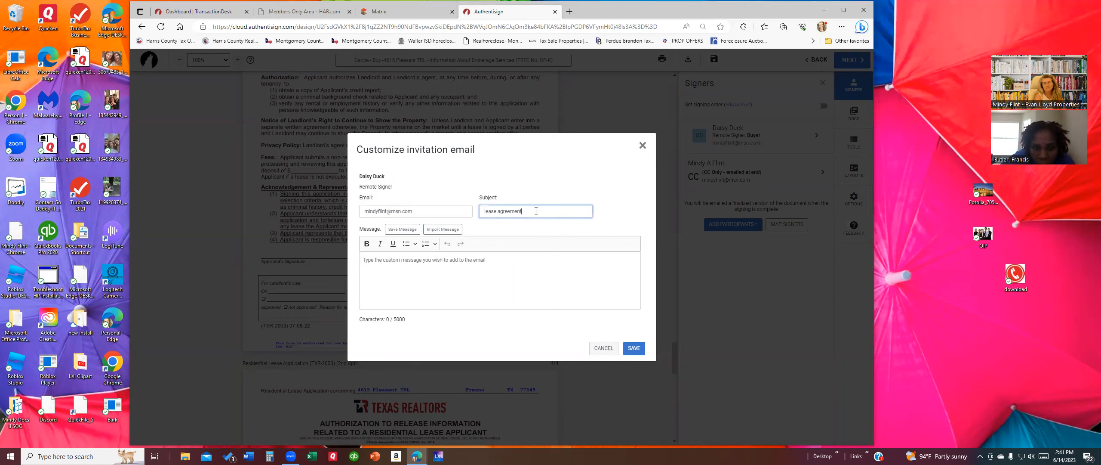
left_click(431, 263)
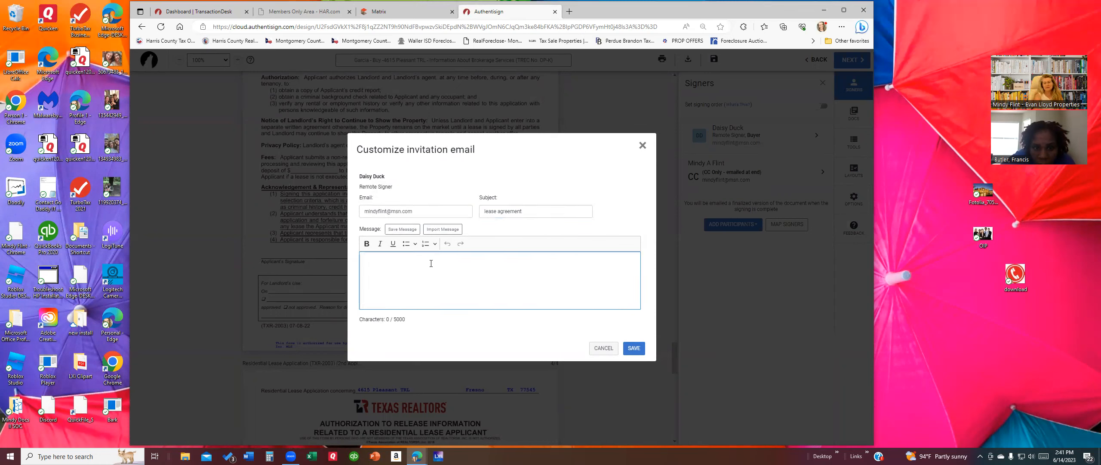
type("Please signe")
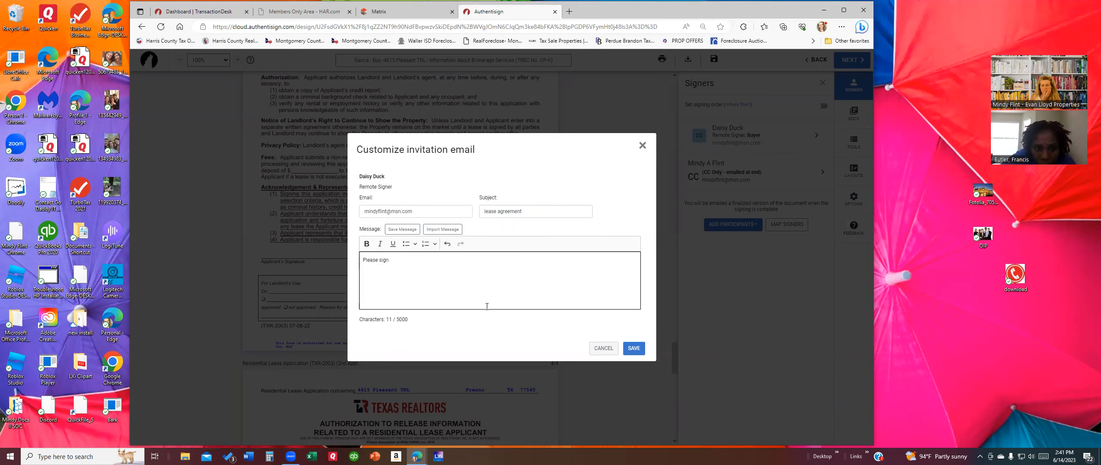
left_click(634, 348)
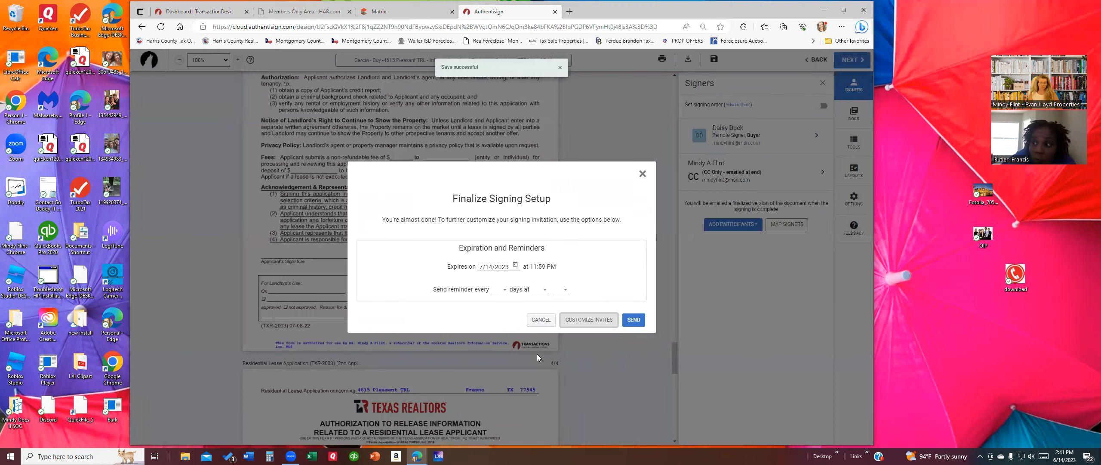
left_click(638, 318)
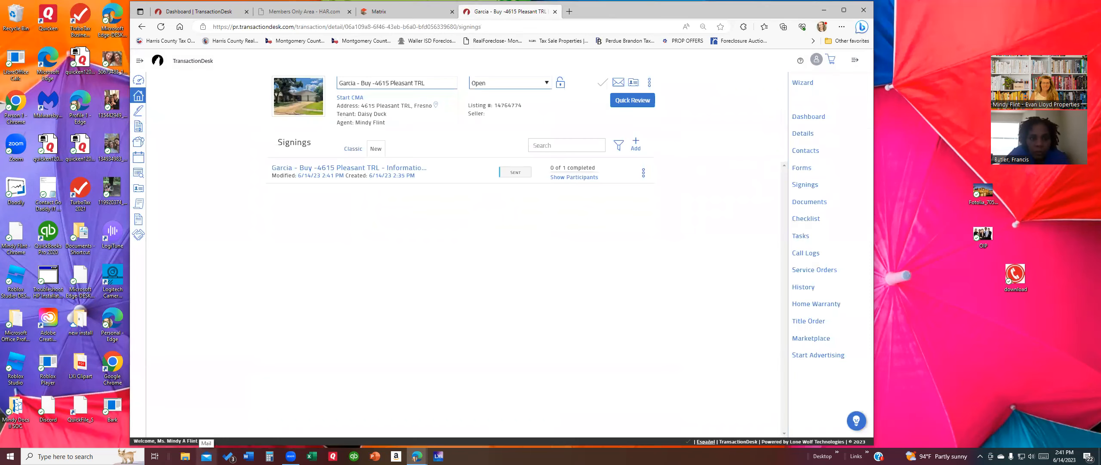
left_click(206, 456)
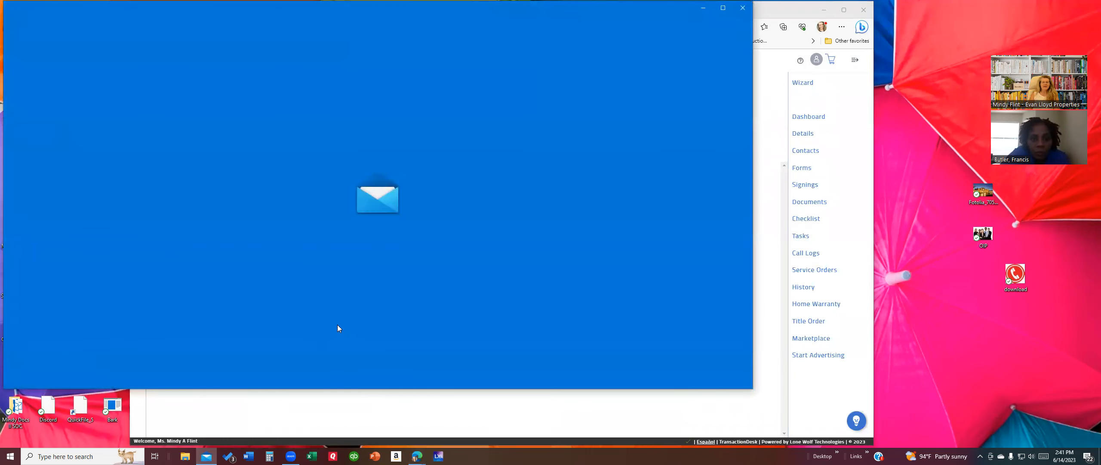
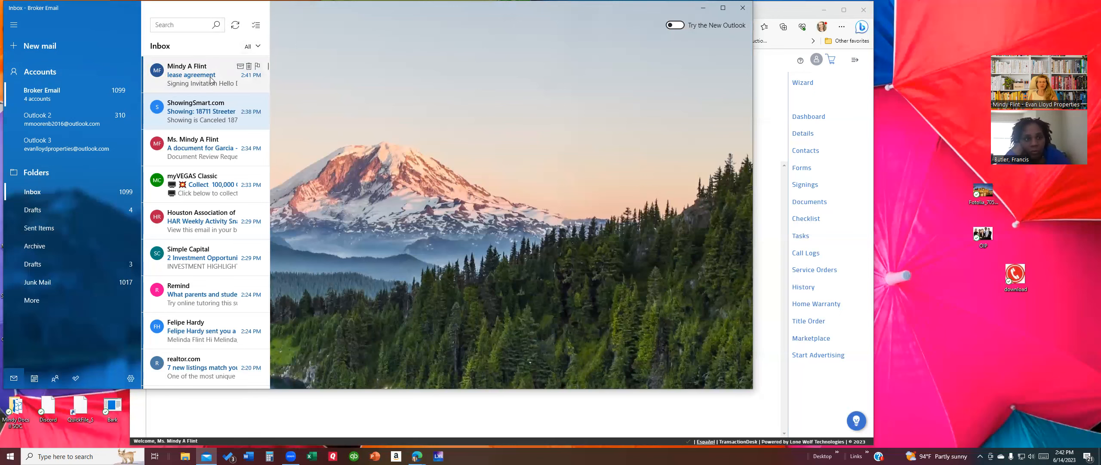
Step: Open the 'lease agreement' invitation email and start its e-signing session in Authentisign
left_click(211, 80)
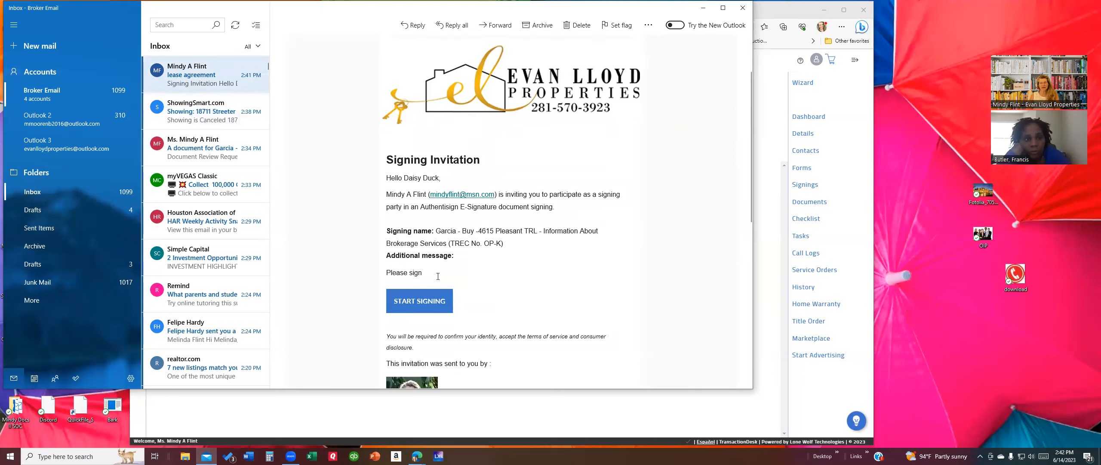
left_click(421, 304)
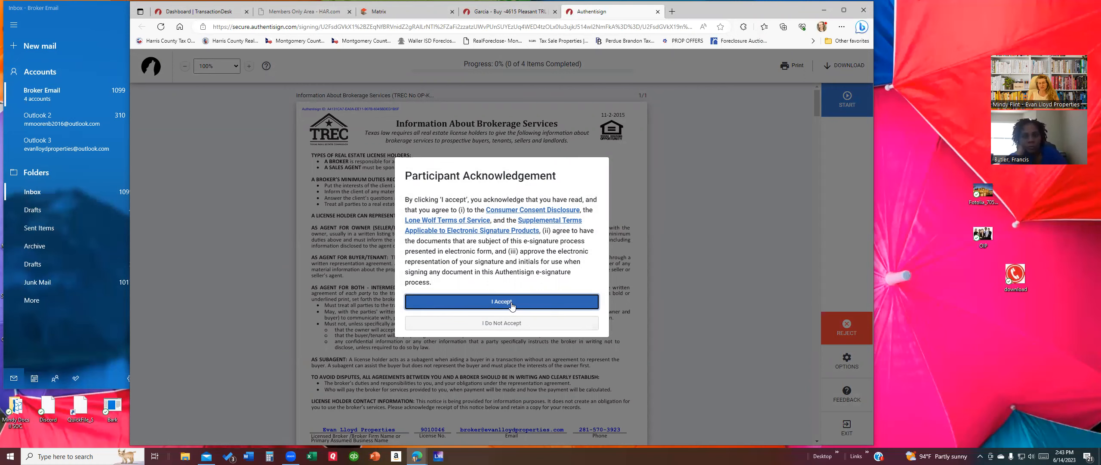
Step: Accept the acknowledgement terms and adopt a Rage Italic signature and initials
left_click(512, 304)
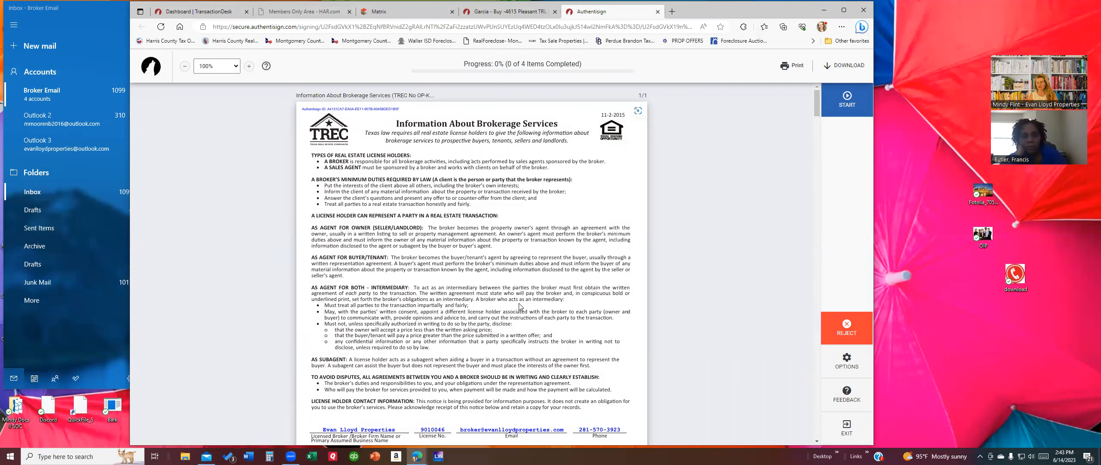
scroll(481, 281, "down", 4)
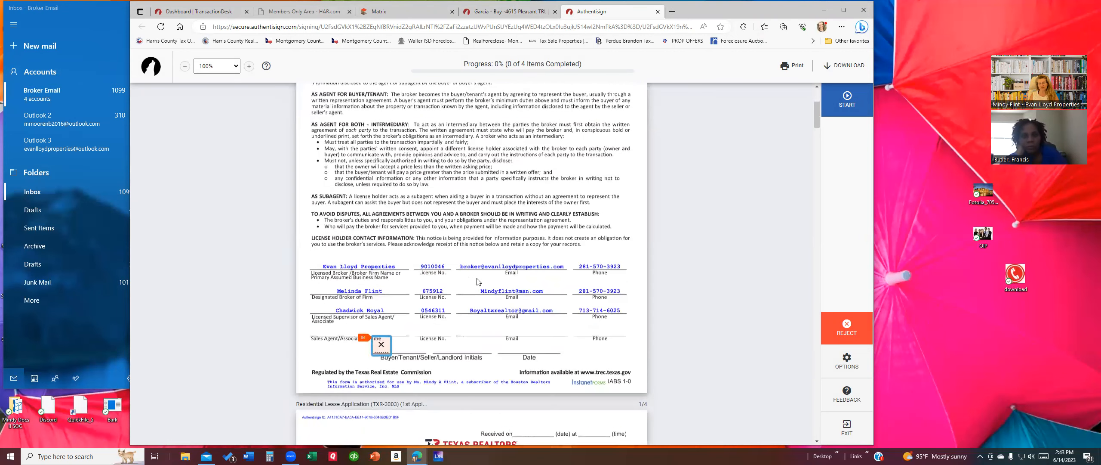
left_click(386, 348)
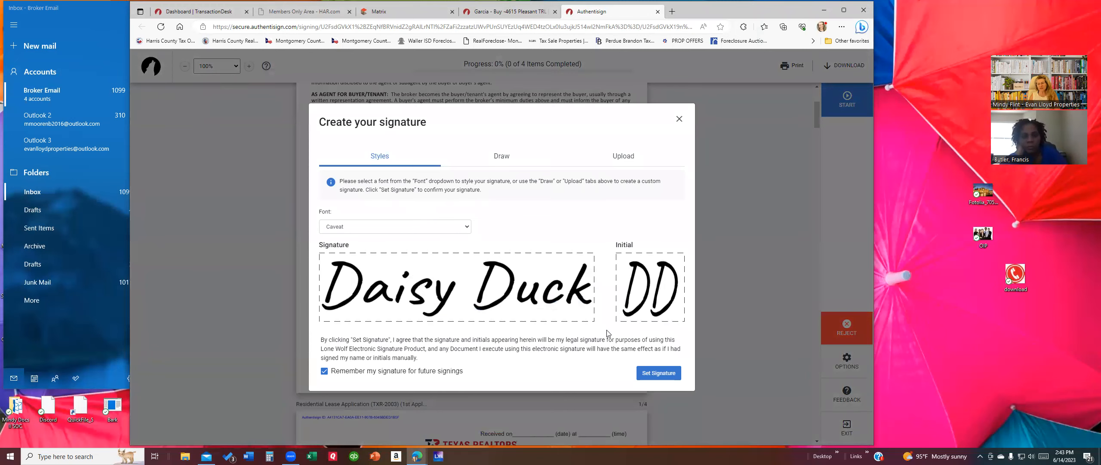
left_click(466, 228)
left_click(398, 253)
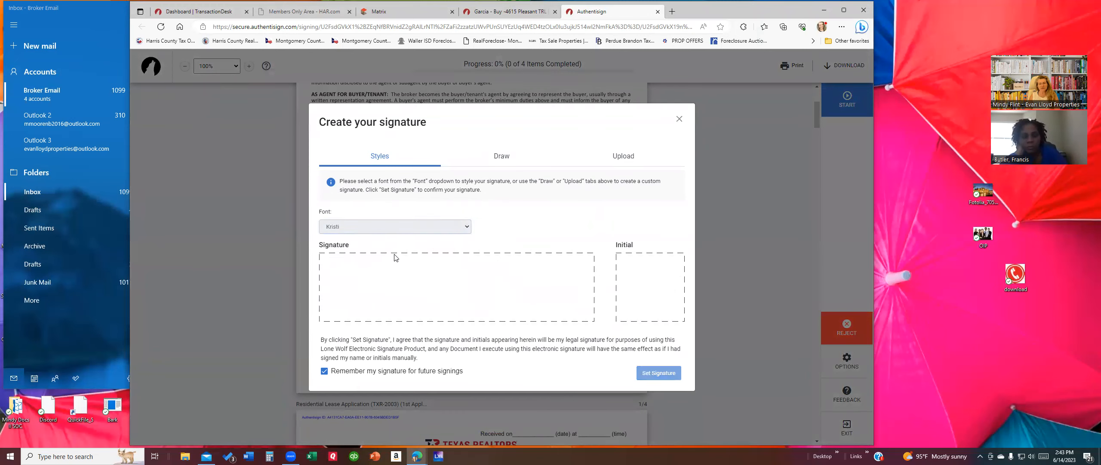
left_click(432, 228)
left_click(400, 263)
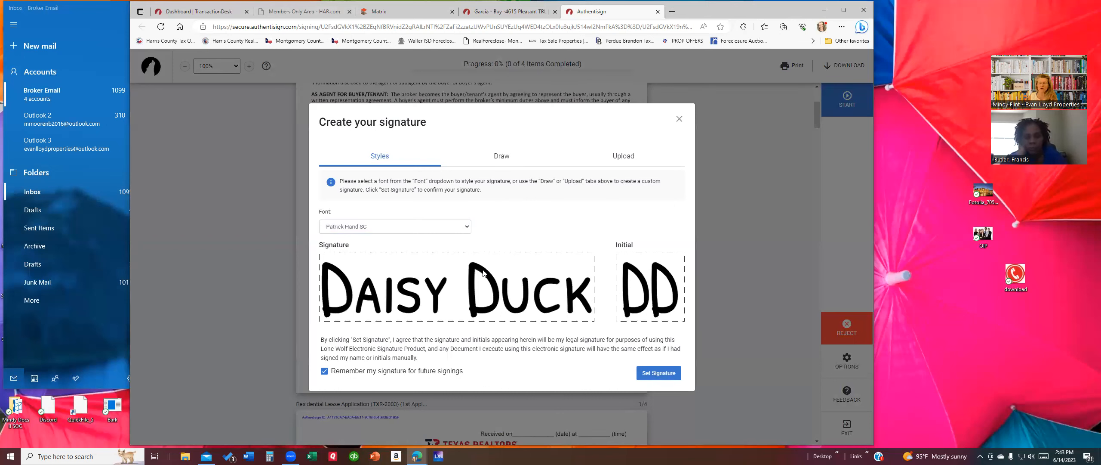
left_click(386, 228)
left_click(355, 274)
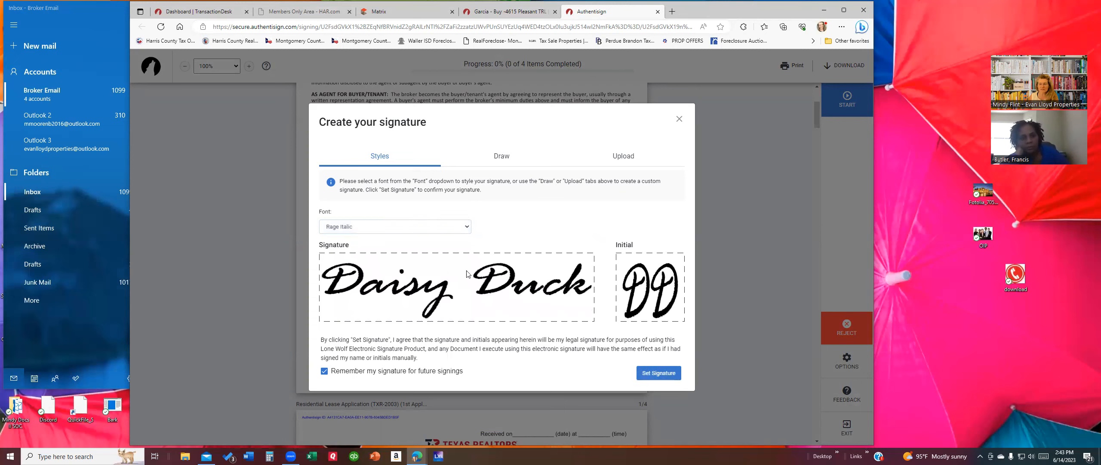
left_click(657, 375)
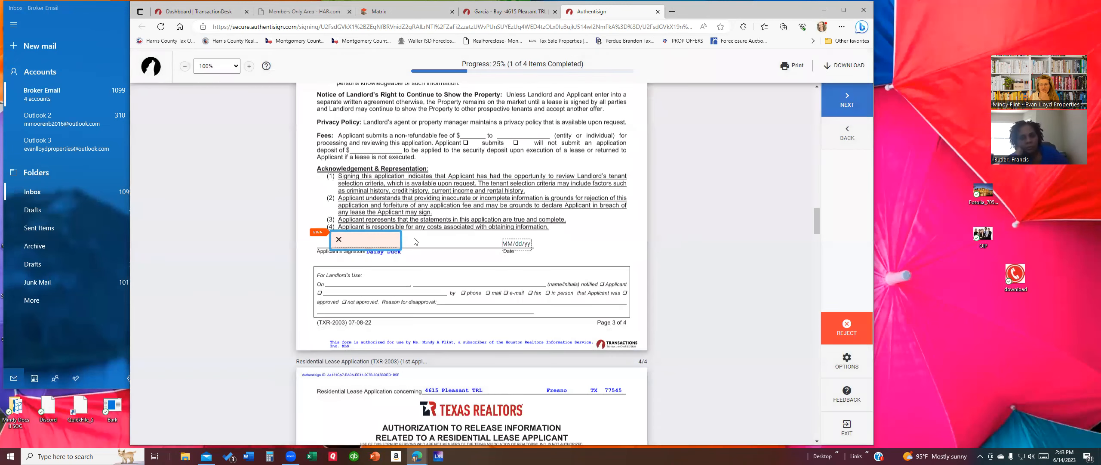
Step: Sign the applicant and buyer/tenant signature fields and complete the signing
left_click(374, 243)
left_click(388, 247)
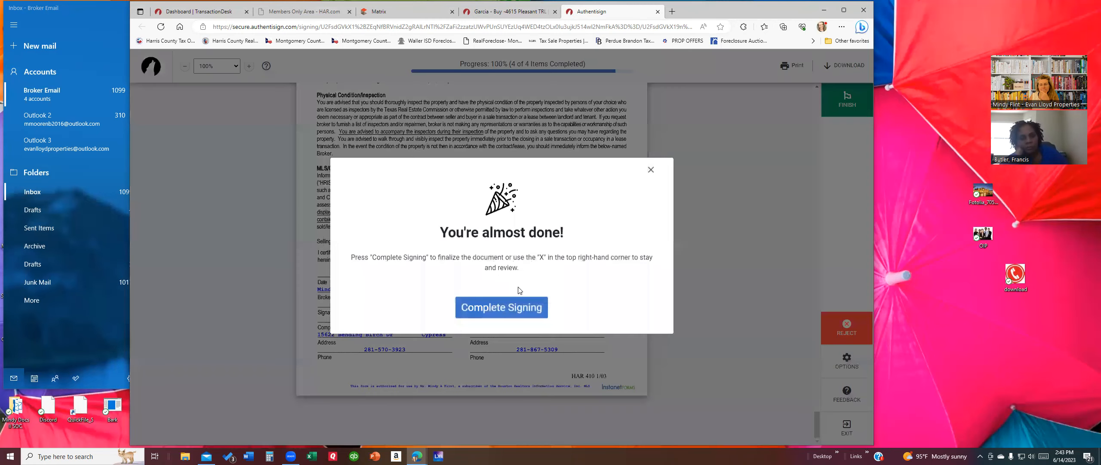
left_click(509, 306)
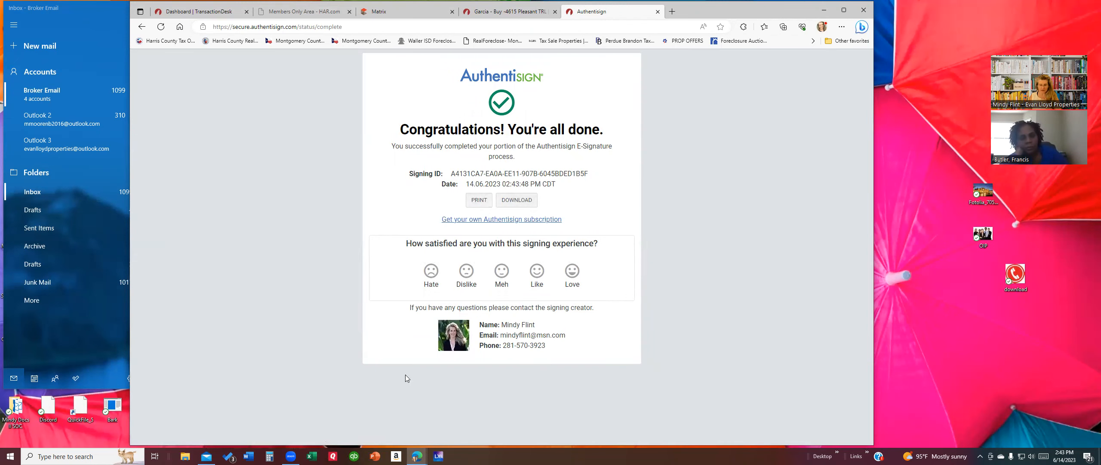
Step: Check mail, read the 'Signing complete' email, then return to the Garcia transaction
left_click(206, 456)
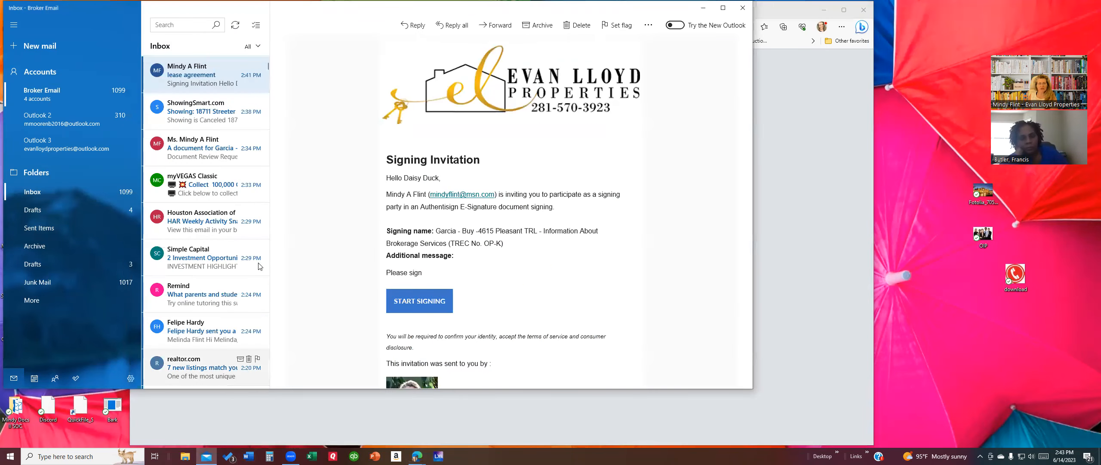
left_click(234, 24)
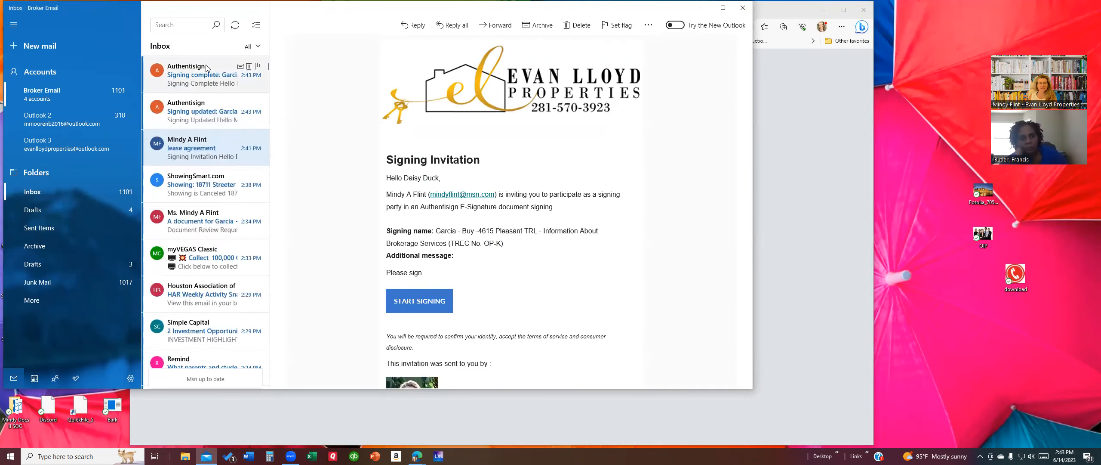
left_click(194, 70)
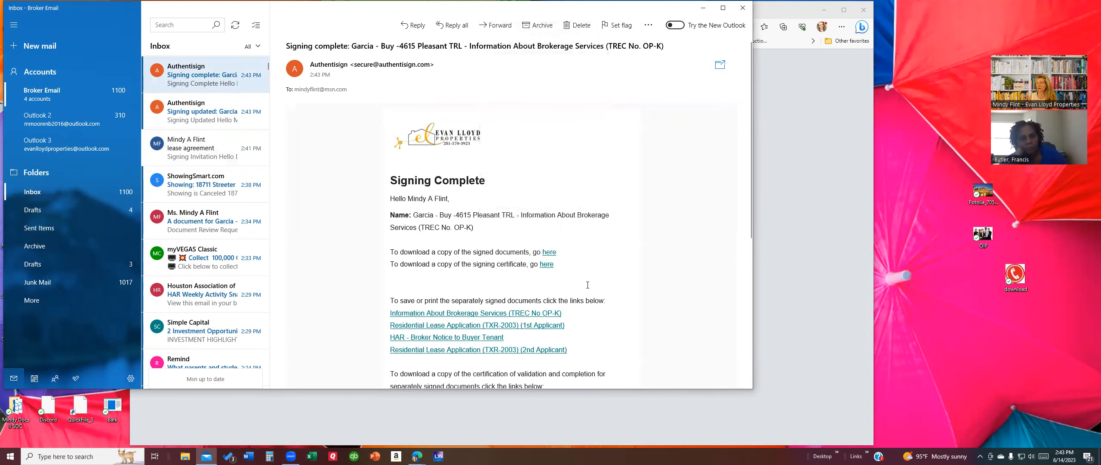
left_click(813, 259)
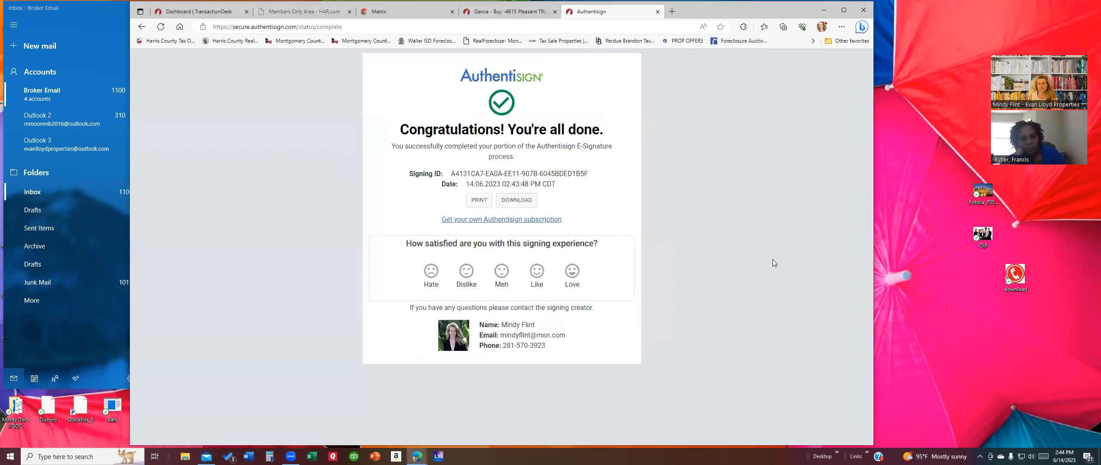
left_click(464, 11)
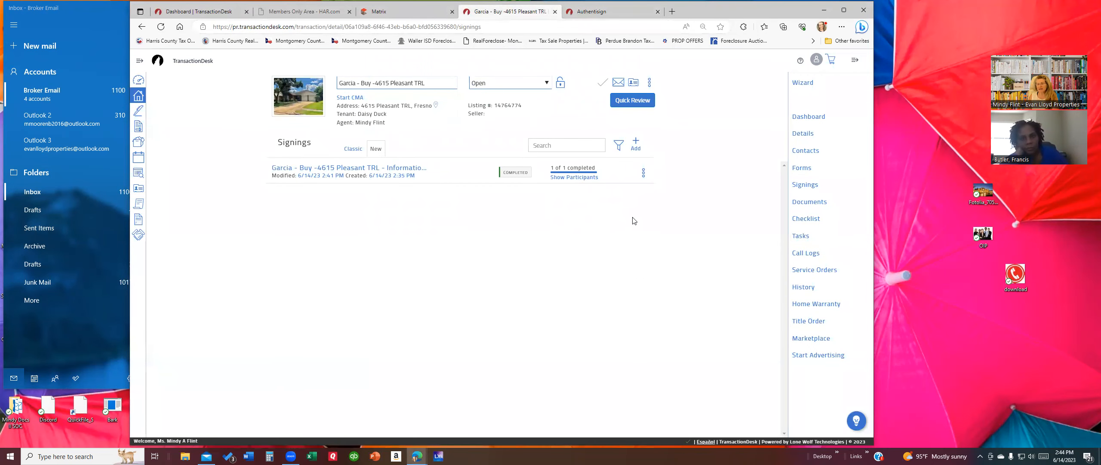
Step: List the transaction's documents, including the signed brokerage notice and lease application PDFs
left_click(806, 204)
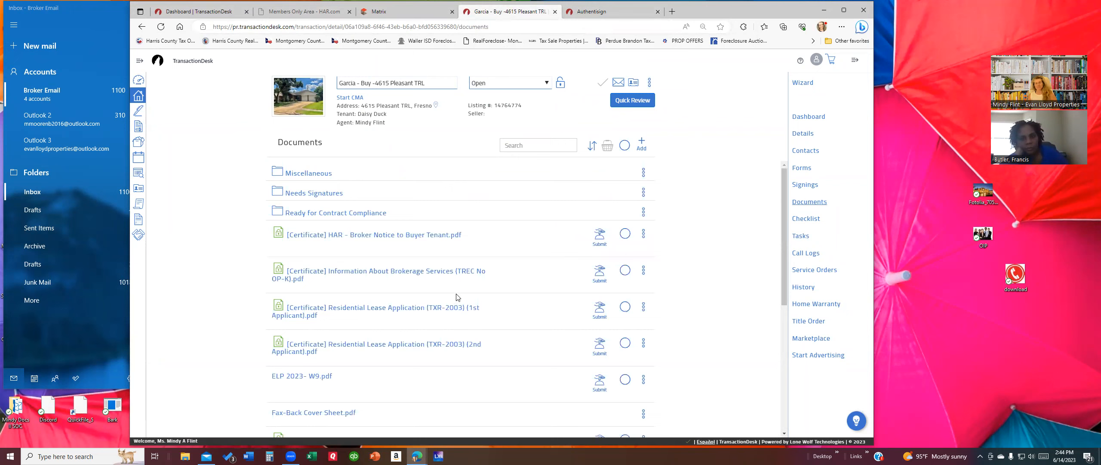
scroll(377, 367, "down", 3)
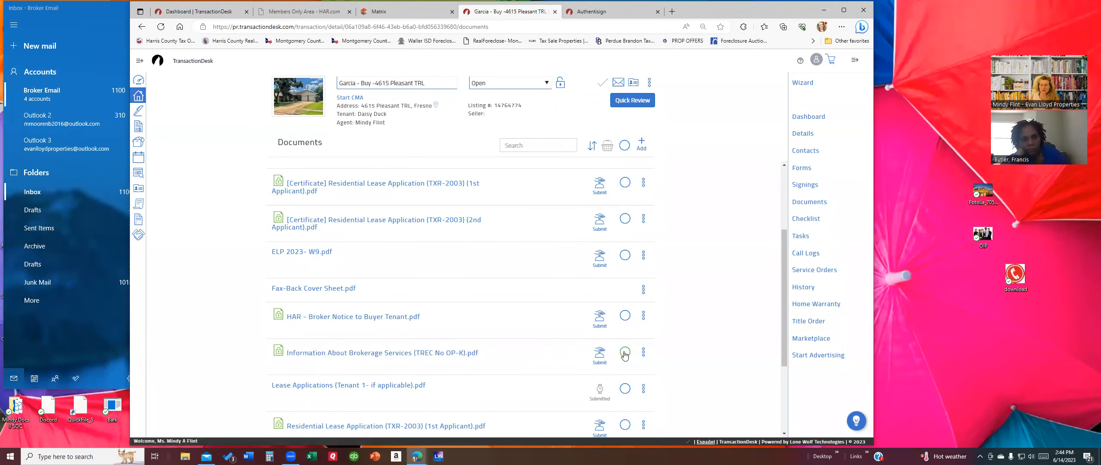
left_click(600, 356)
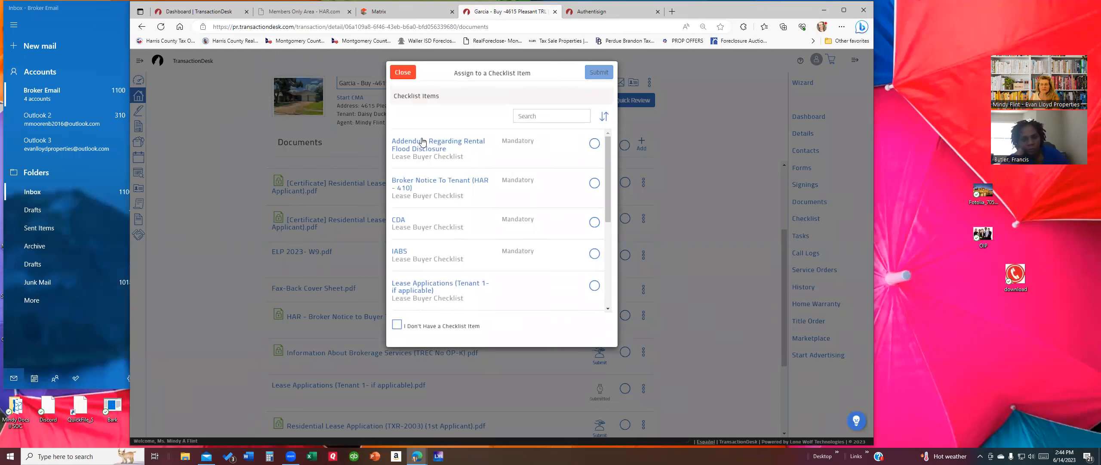
Step: Submit the brokerage services form to the mandatory IABS checklist item as IABS.pdf
left_click(593, 255)
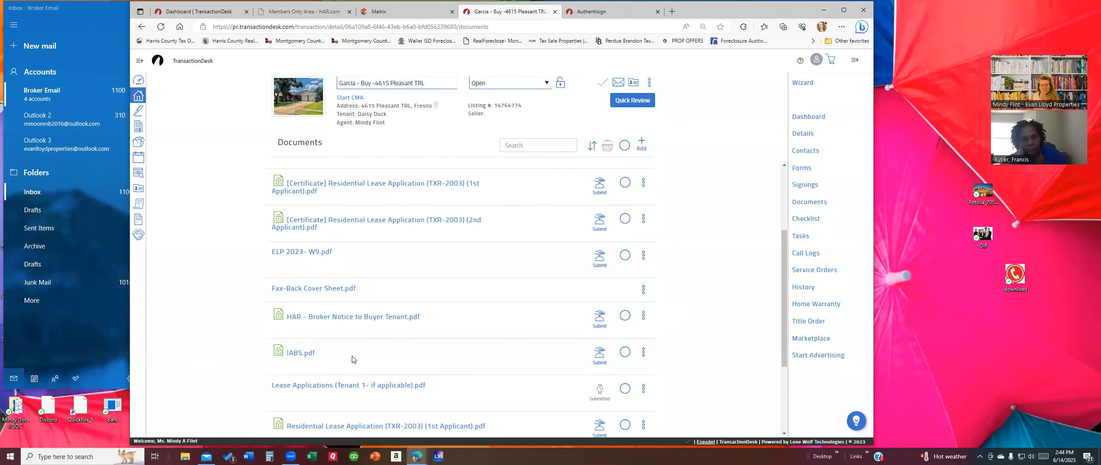
left_click(626, 352)
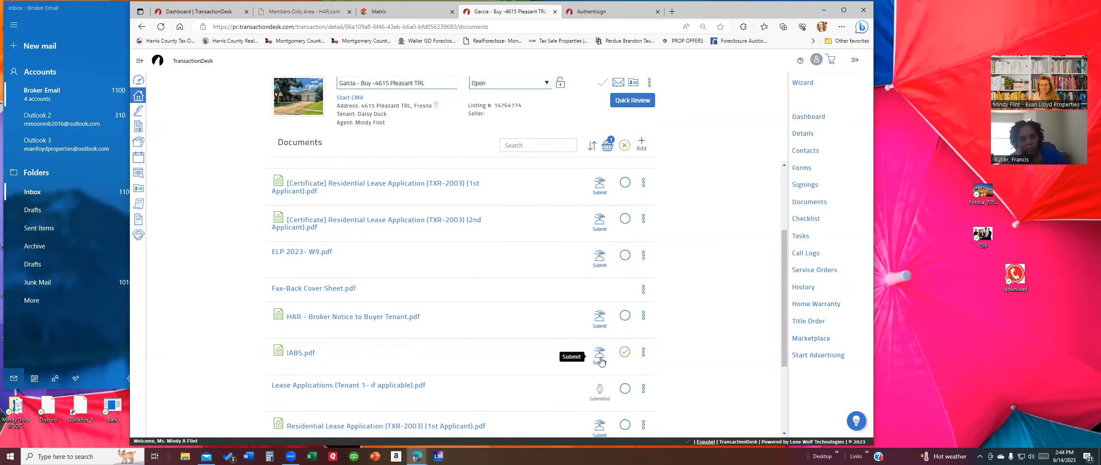
left_click(604, 358)
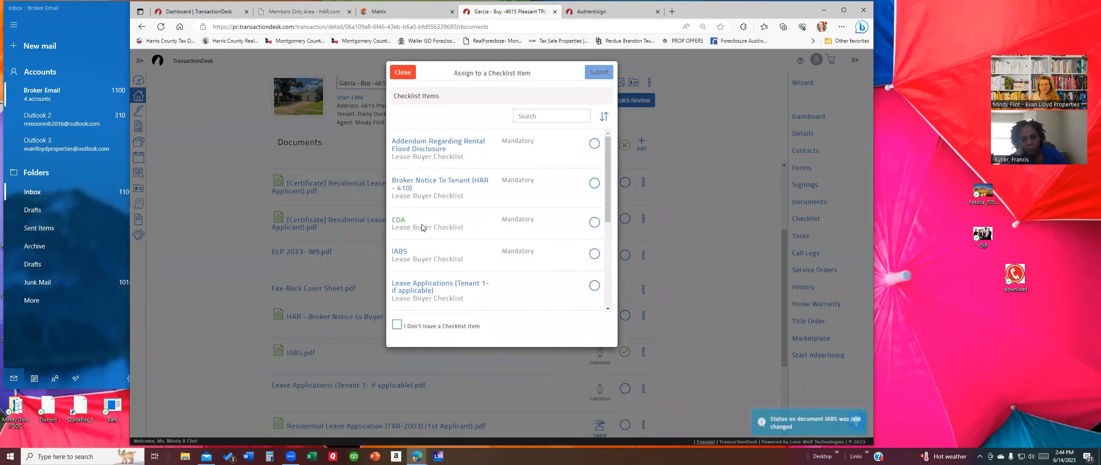
left_click(598, 253)
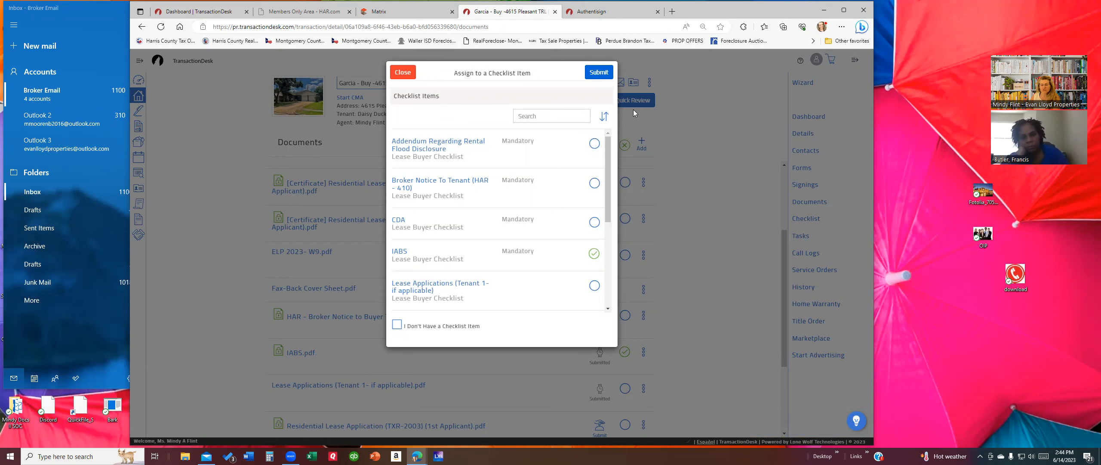
left_click(599, 72)
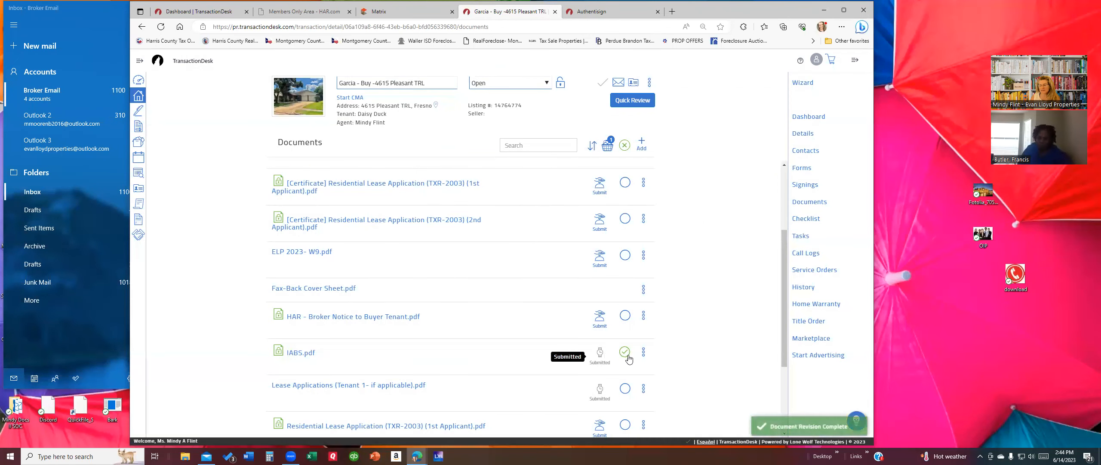
Step: Review the Lease Buyer Checklist, where IABS is Submitted and completion stands at 0%
left_click(806, 218)
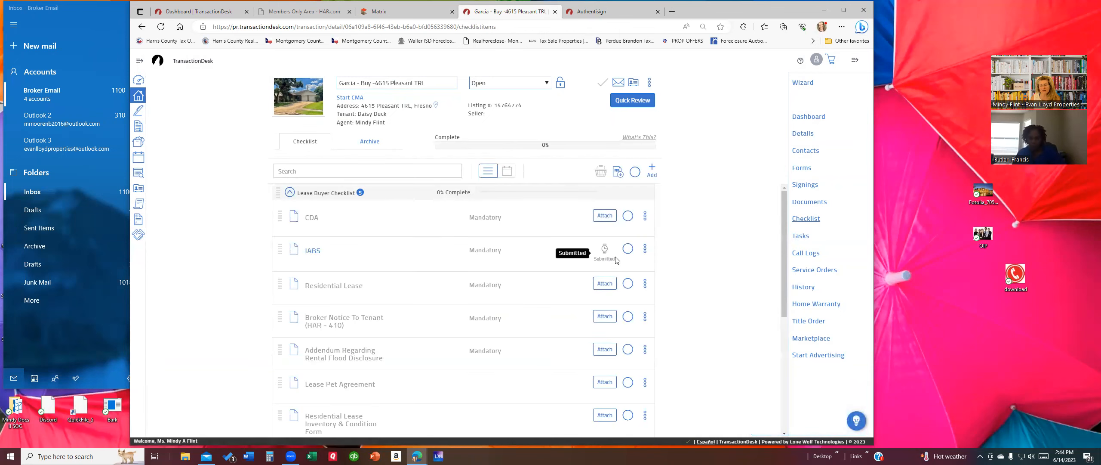
scroll(588, 281, "down", 2)
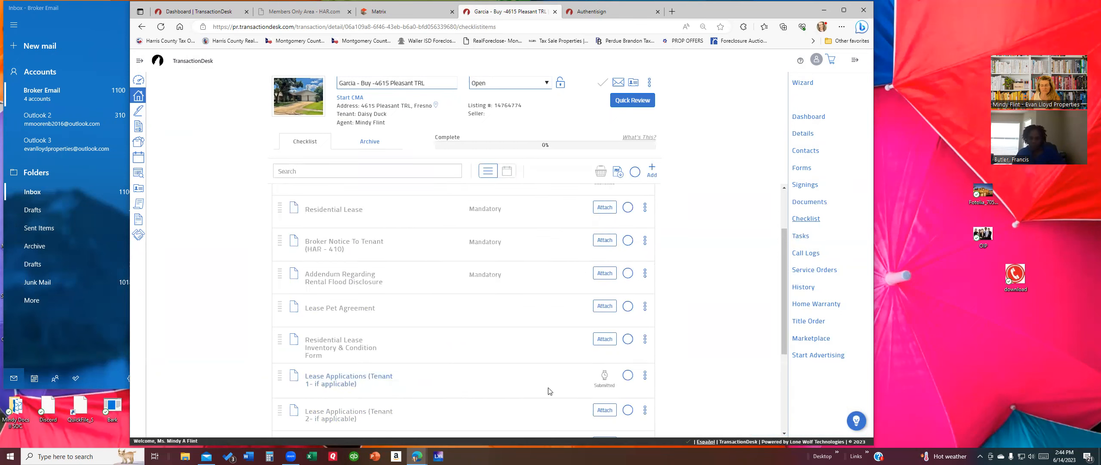
scroll(386, 229, "up", 1)
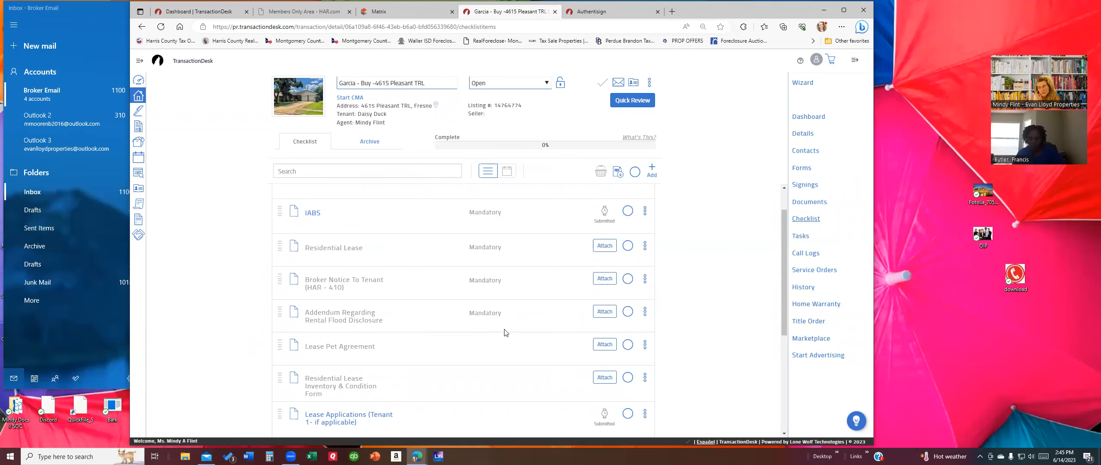
scroll(506, 332, "down", 5)
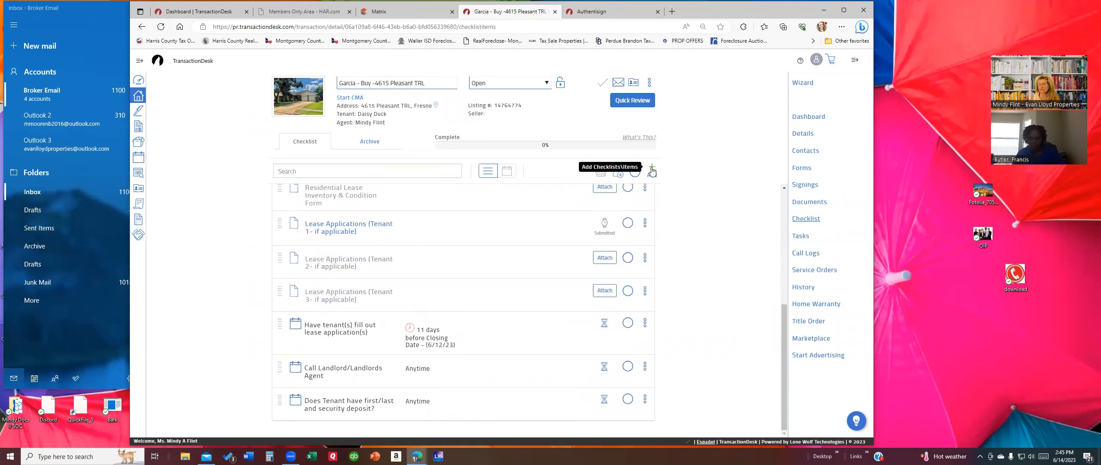
left_click(652, 171)
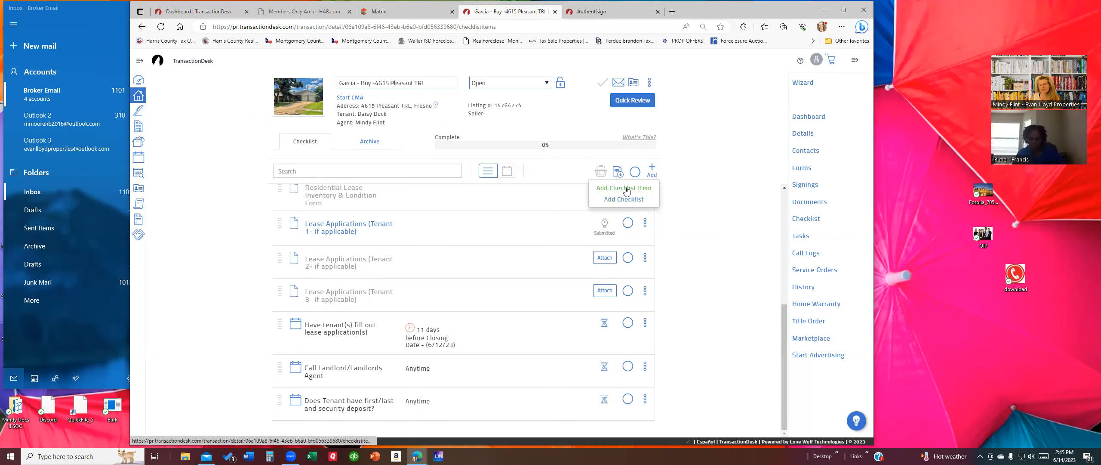
left_click(626, 190)
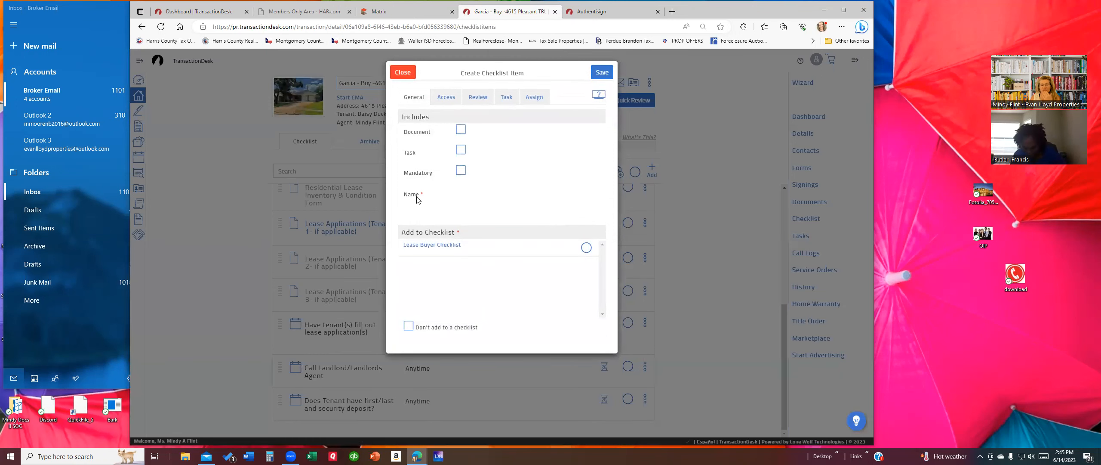
left_click(406, 73)
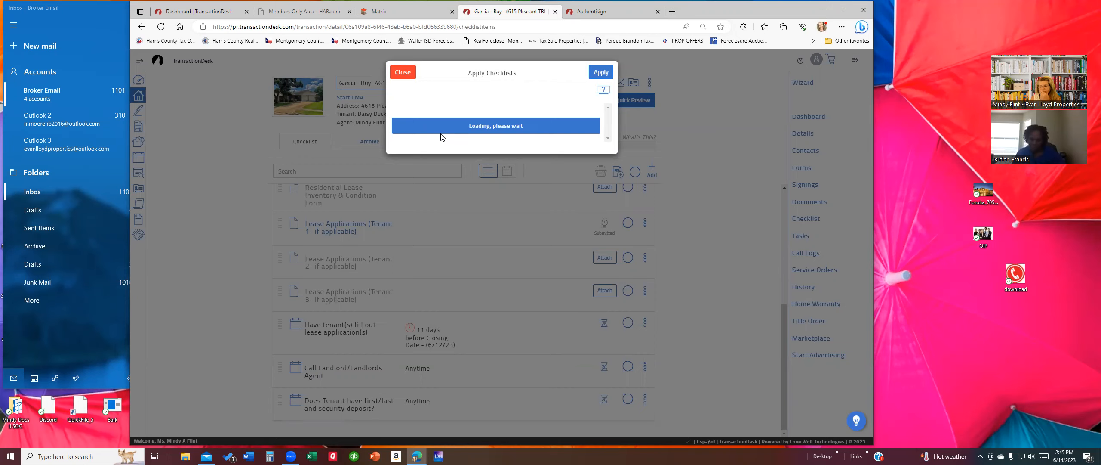
left_click(403, 73)
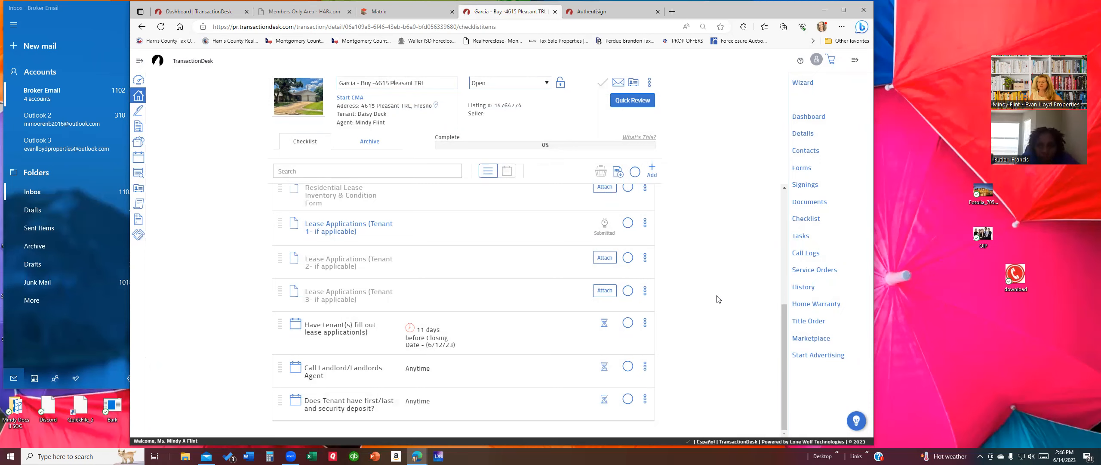
Step: Review the completed signing, the property details, and the five-party contacts list
left_click(808, 187)
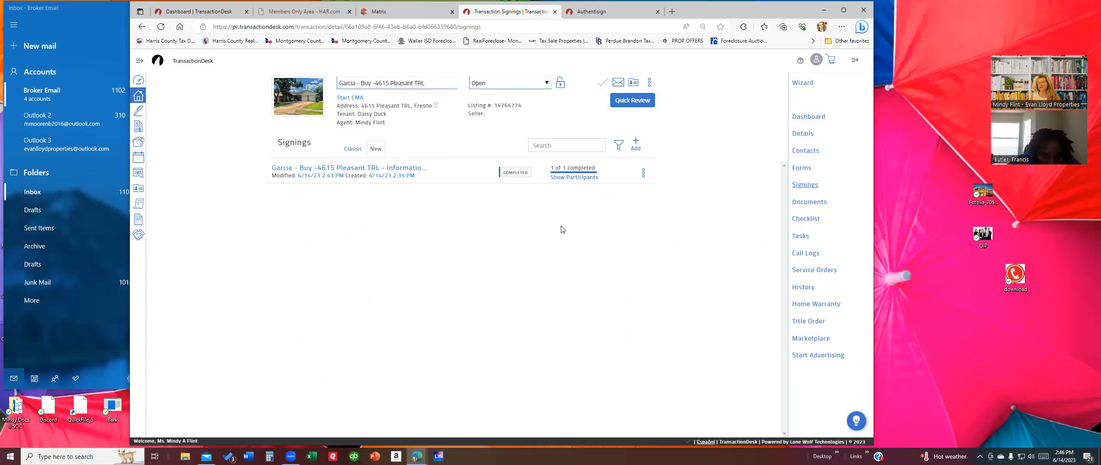
left_click(803, 133)
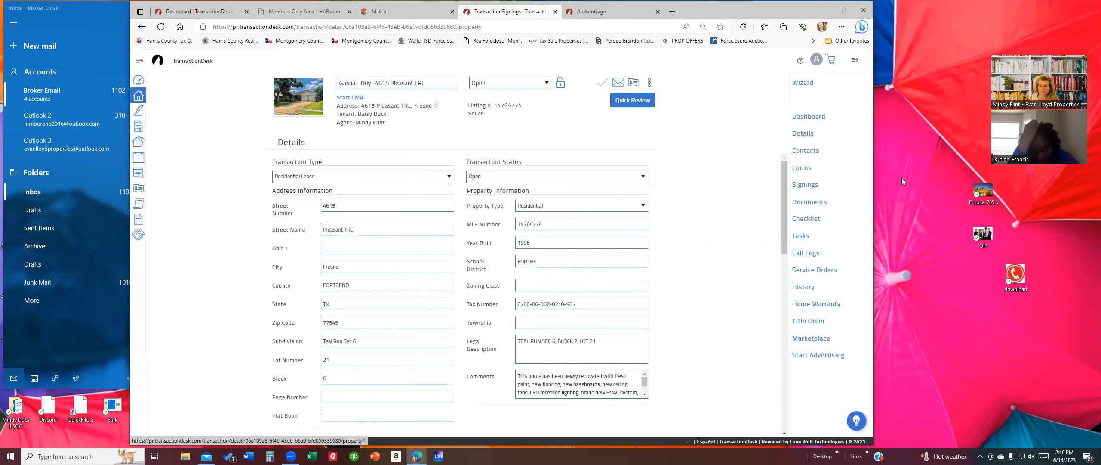
left_click(806, 151)
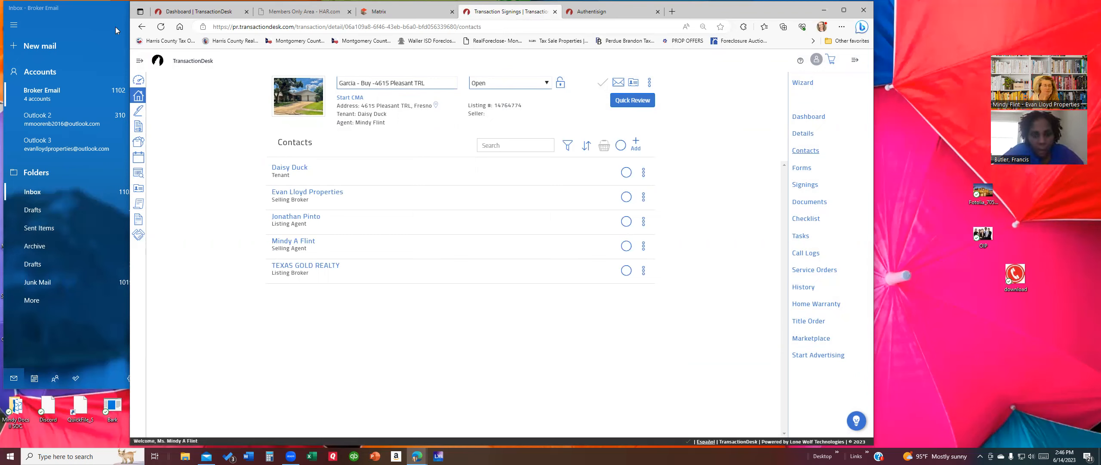
left_click_drag(1065, 42, 116, 30)
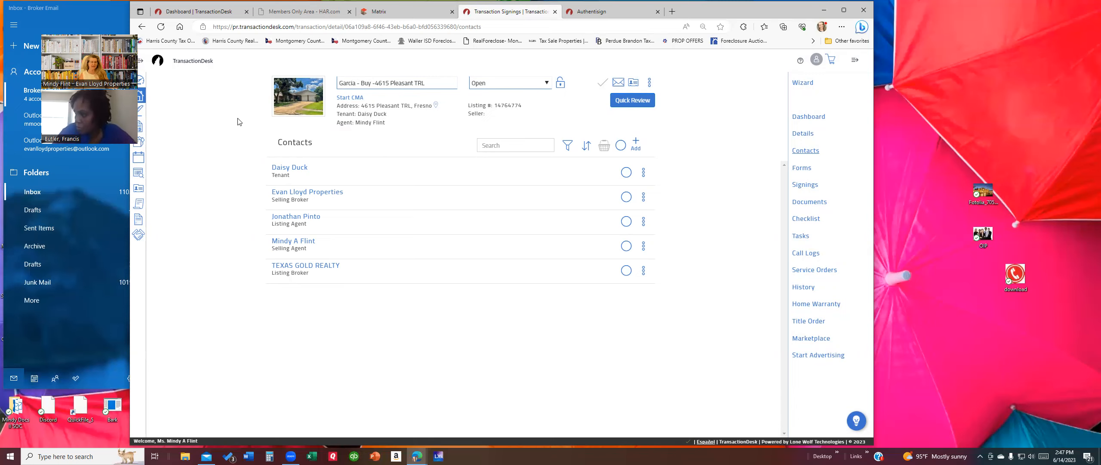
Step: Go to the agent dashboard and dismiss the error message it shows
left_click(141, 80)
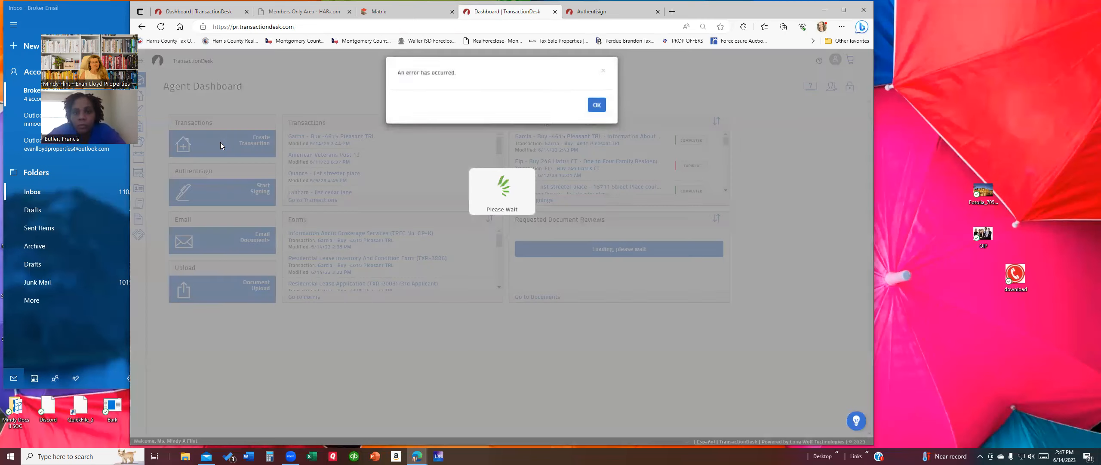
left_click(597, 110)
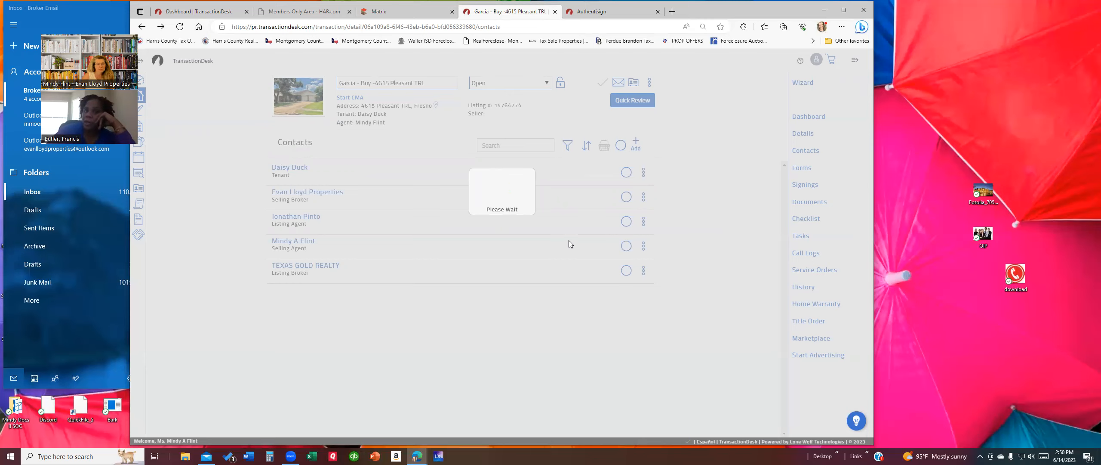
left_click(145, 28)
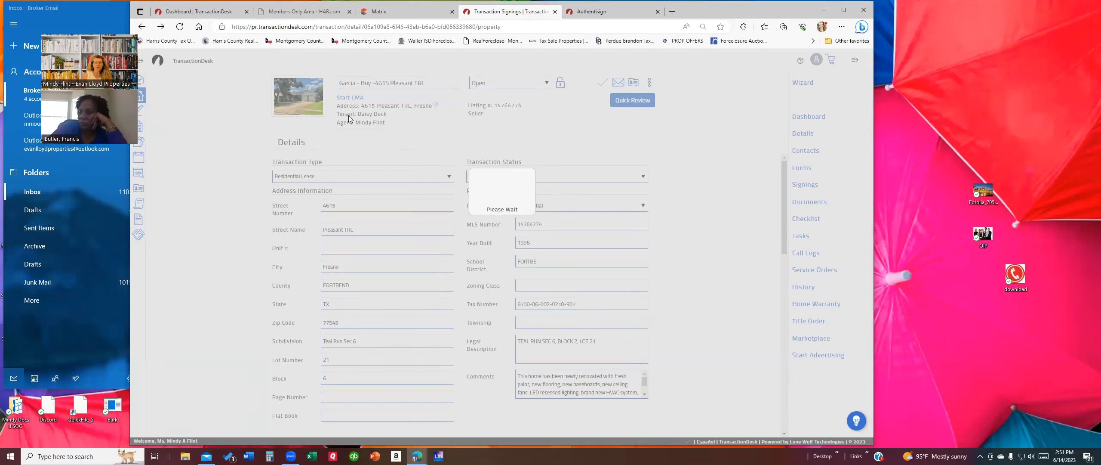
Step: Go back to the Signings page showing the single signing completed, 1 of 1
left_click(144, 28)
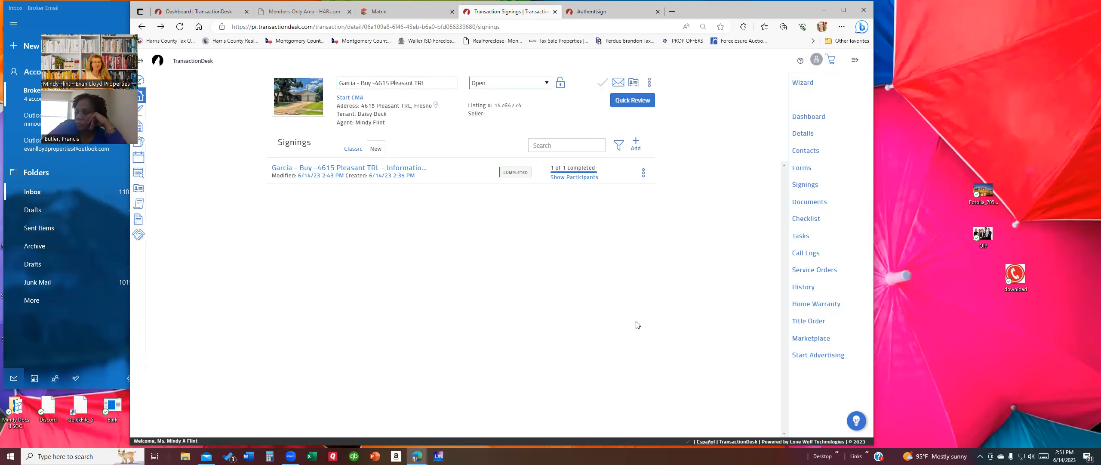
left_click(370, 168)
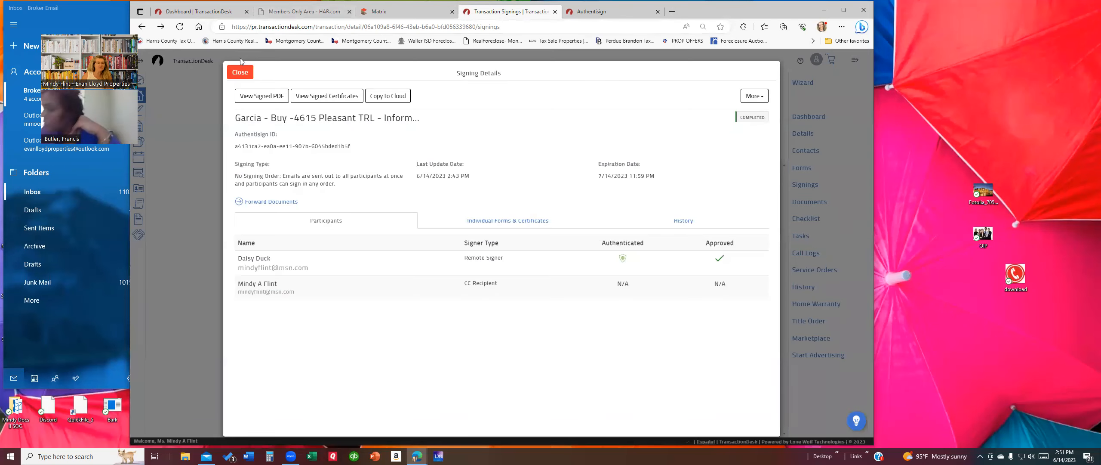
left_click(240, 71)
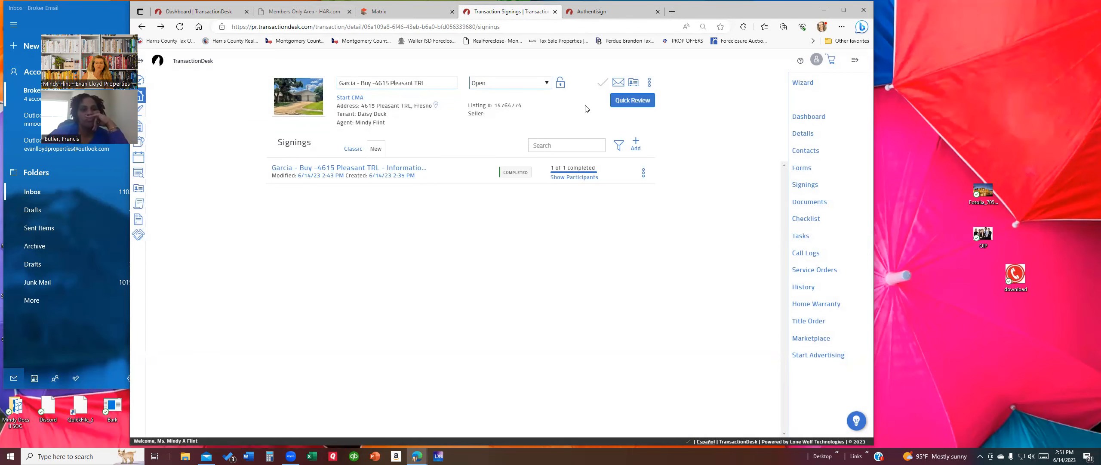
left_click(618, 82)
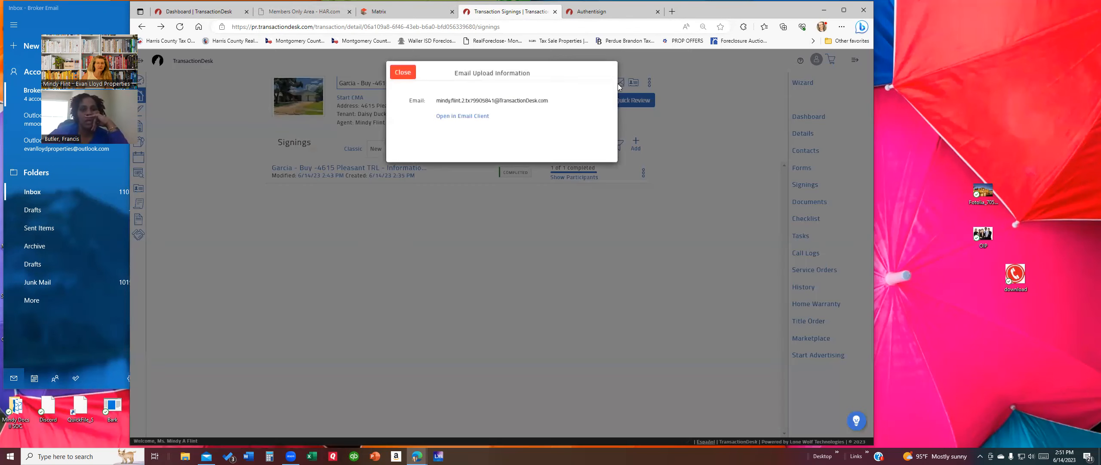
left_click(472, 102)
right_click(471, 100)
left_click(407, 73)
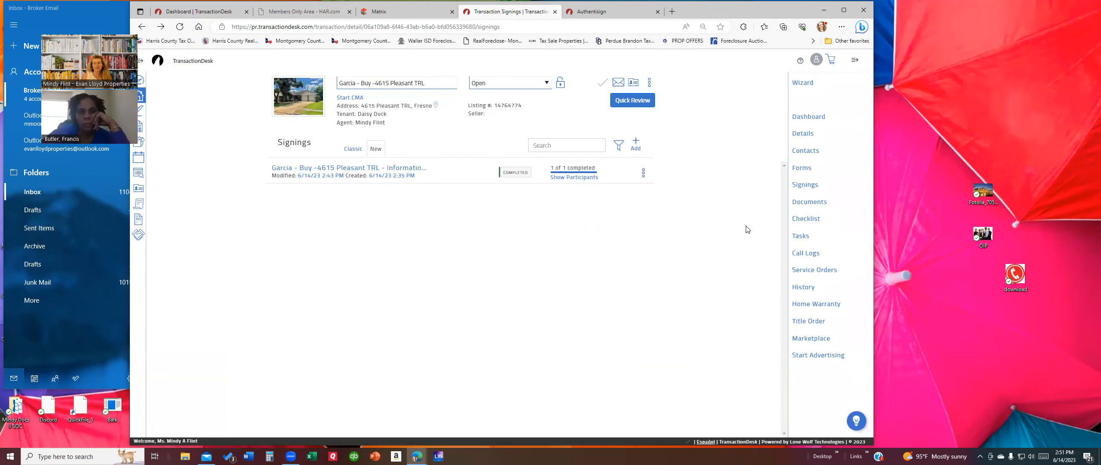
Step: View the Garcia transaction's documents: signed certificate PDFs, W-9, fax cover sheet and broker notice
left_click(809, 202)
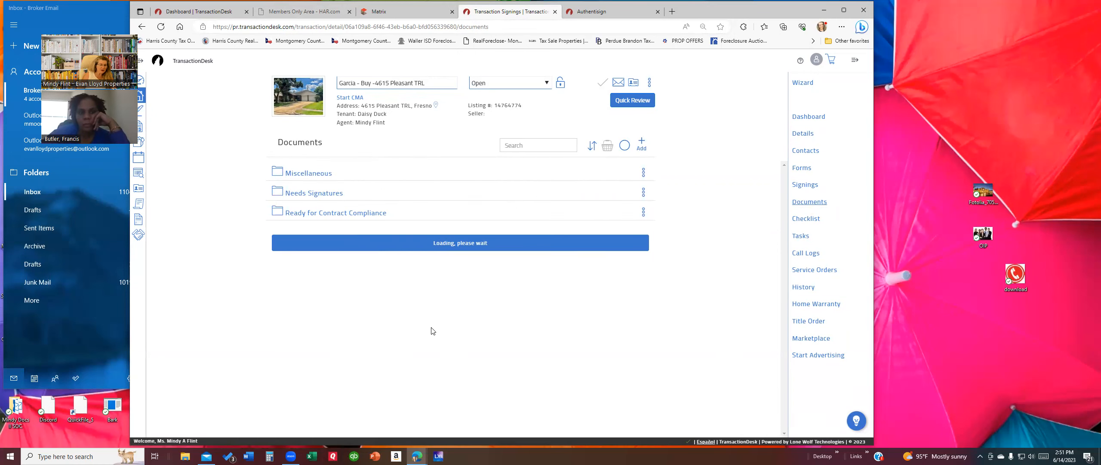
scroll(542, 284, "down", 2)
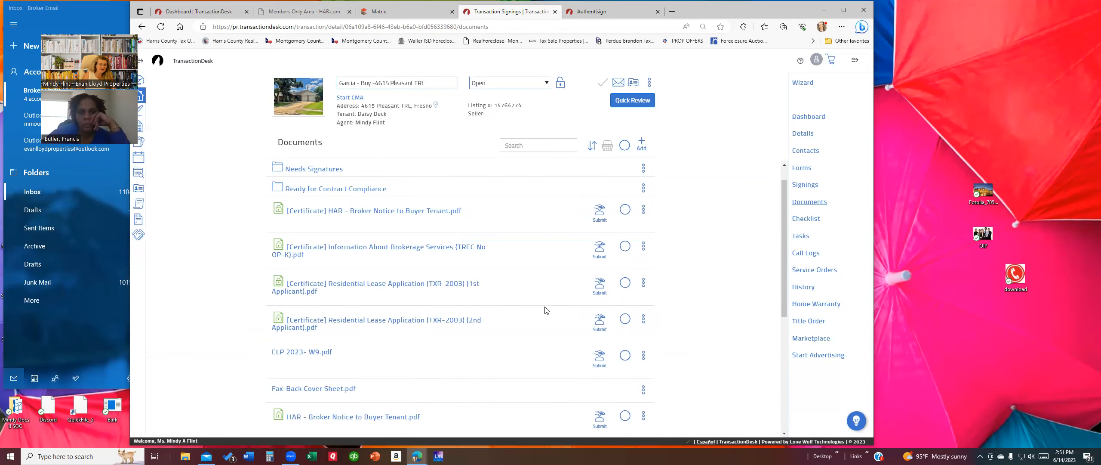